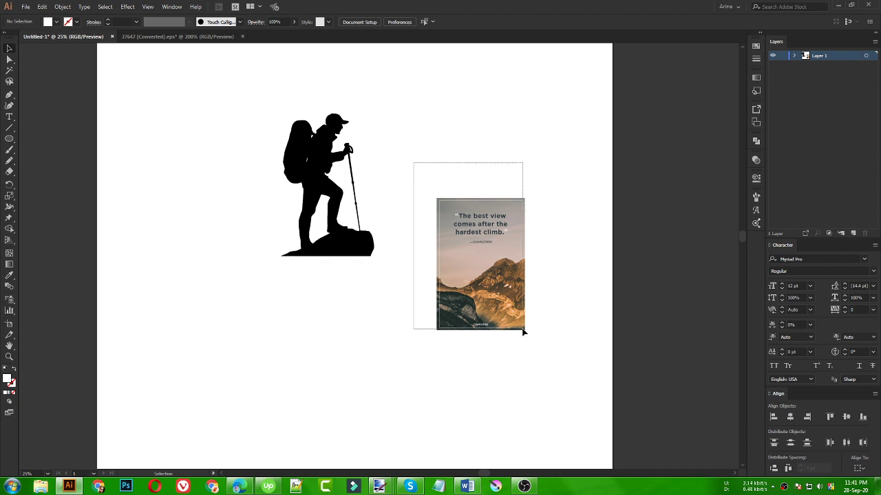
- Move the hiker silhouette farther left on the artboard, away from the quote poster, and deselect it
left_click(393, 329)
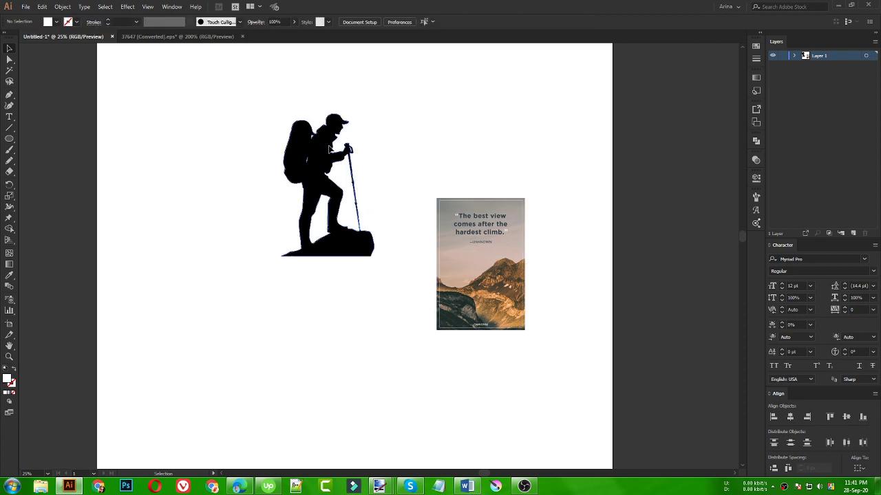
left_click_drag(324, 137, 241, 138)
left_click(354, 157)
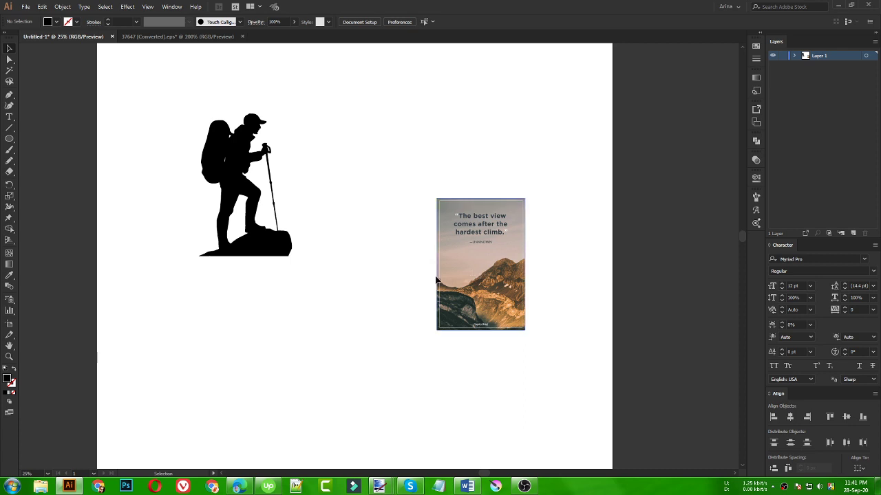
- Examine the embedded quote poster up close, highlighting the whole image to inspect its lettering and mountain scene
scroll(493, 262, "up", 2)
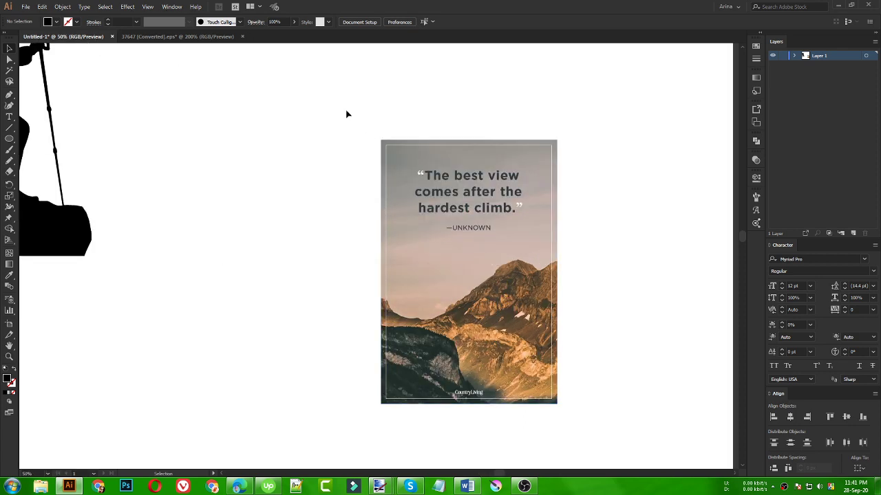
left_click_drag(330, 99, 625, 447)
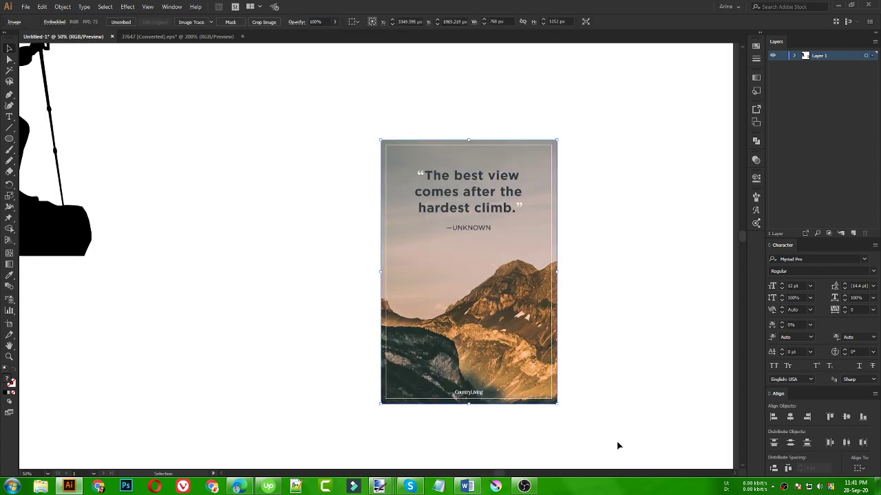
left_click(294, 244)
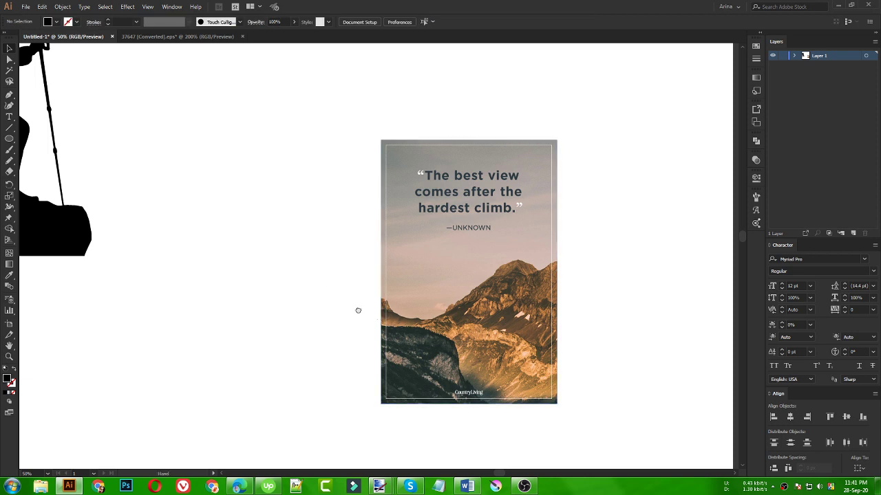
left_click_drag(358, 309, 452, 301)
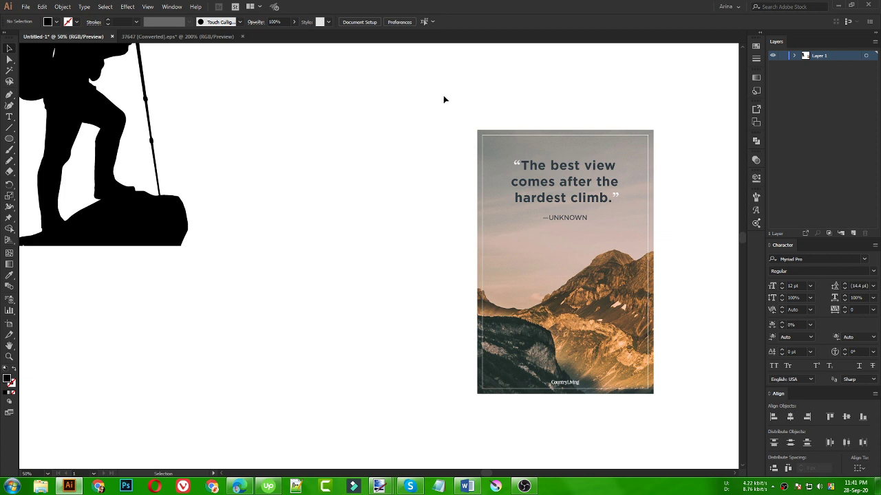
left_click_drag(444, 99, 676, 419)
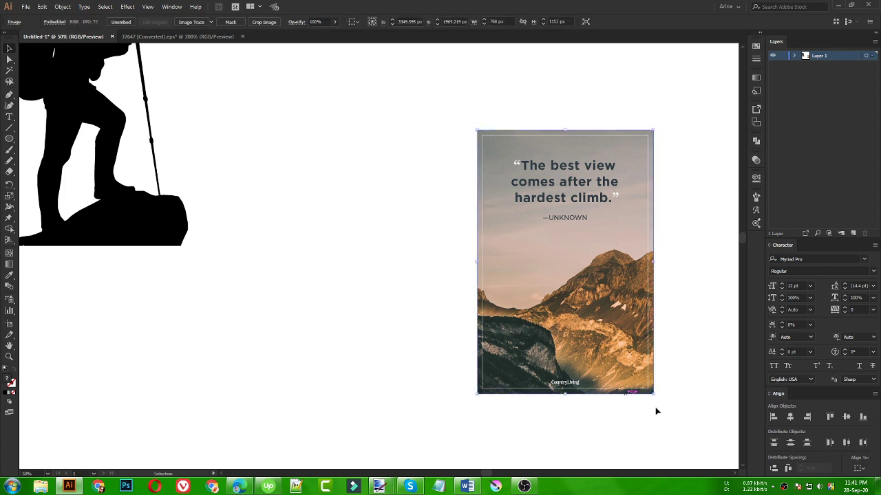
left_click(415, 263)
left_click_drag(446, 121, 691, 432)
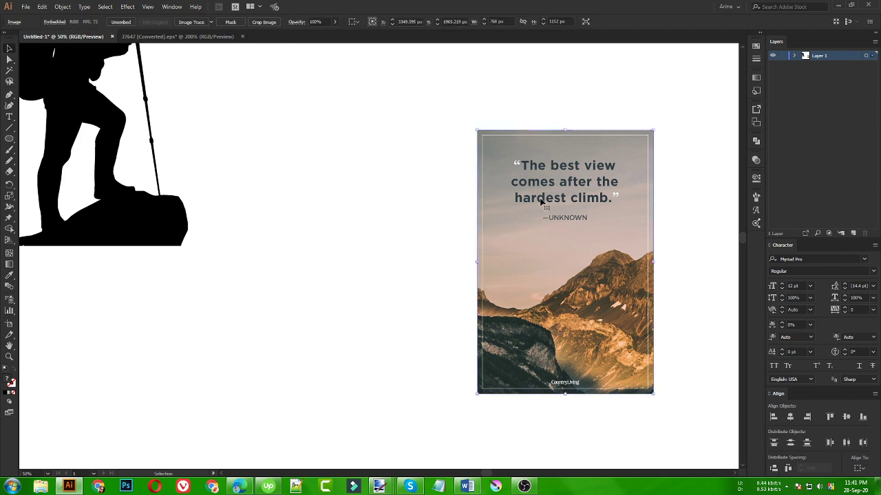
left_click(379, 182)
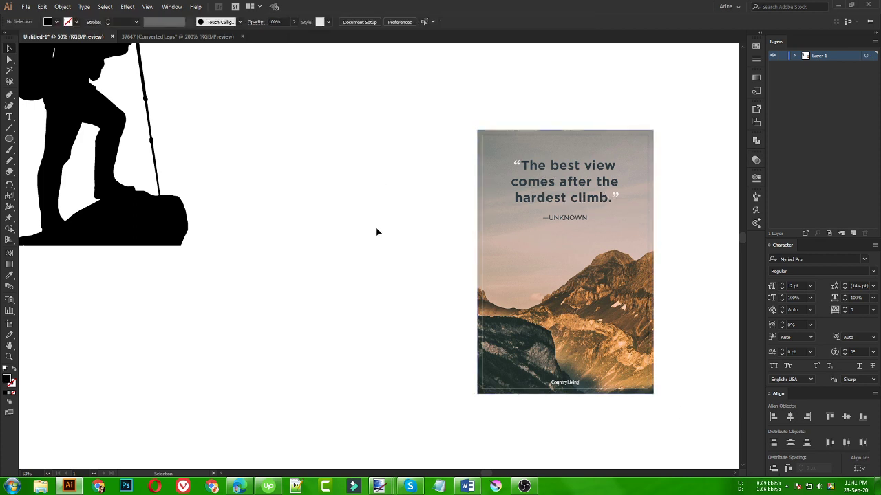
key("ctrl+minus")
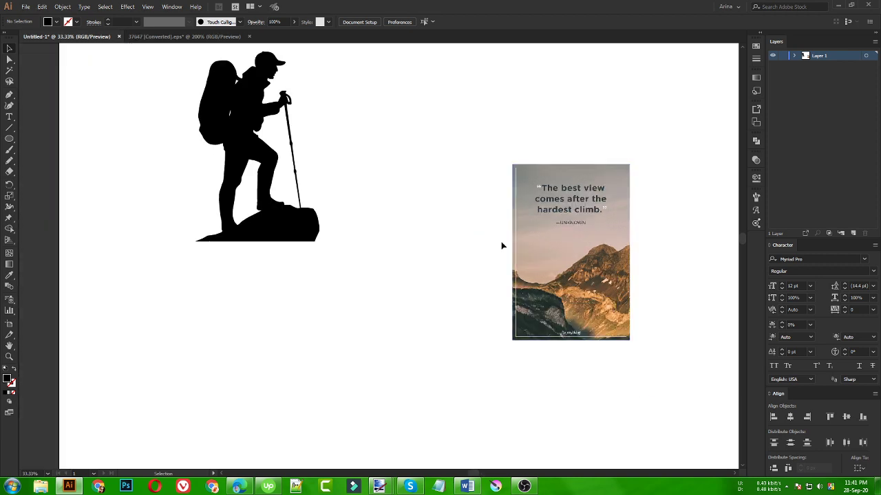
key("ctrl+minus")
- Move the whole hiker silhouette group right and slightly down, closer to the quote poster
left_click_drag(347, 181, 274, 176)
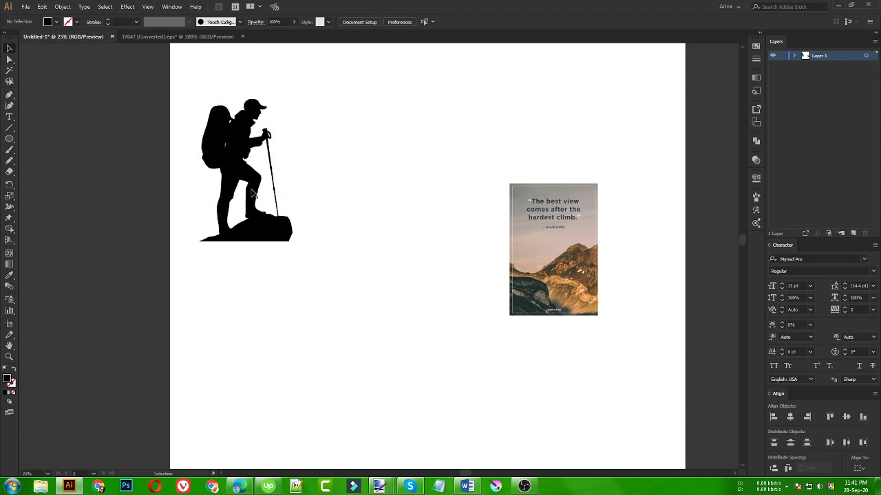
left_click_drag(181, 78, 381, 328)
left_click(311, 258)
left_click_drag(352, 288, 379, 293)
left_click(344, 196)
left_click(376, 367)
left_click_drag(181, 75, 396, 347)
left_click(372, 291)
left_click_drag(246, 229, 350, 255)
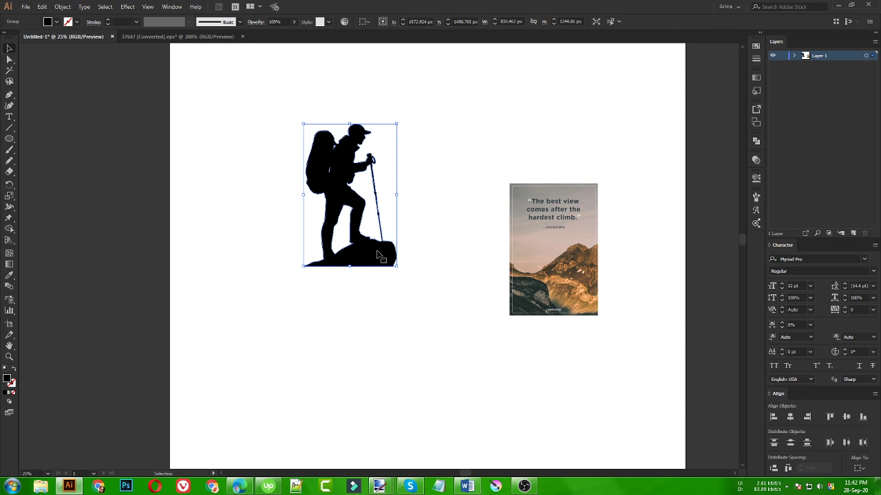
left_click(426, 282)
- Move the quote poster left so that it sits beside the hiker silhouette, then clear the selection
left_click_drag(245, 96, 438, 321)
left_click(447, 320)
left_click(438, 322)
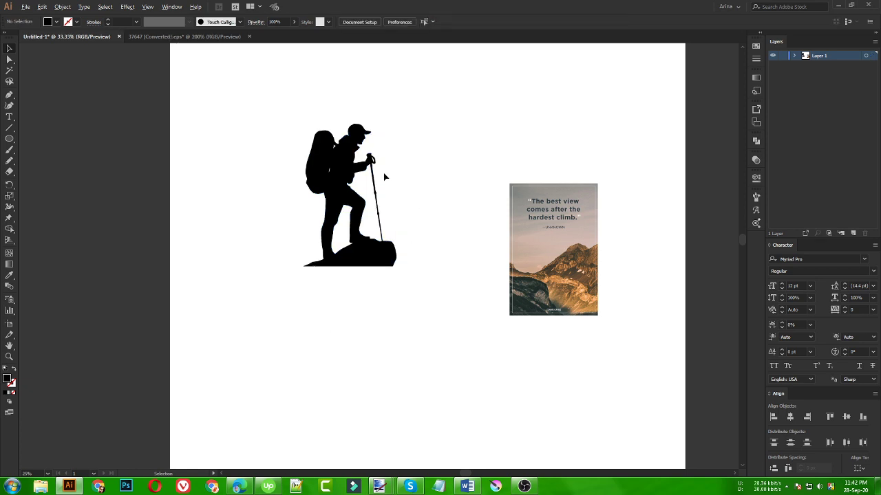
scroll(383, 174, "up", 1)
left_click_drag(205, 66, 475, 349)
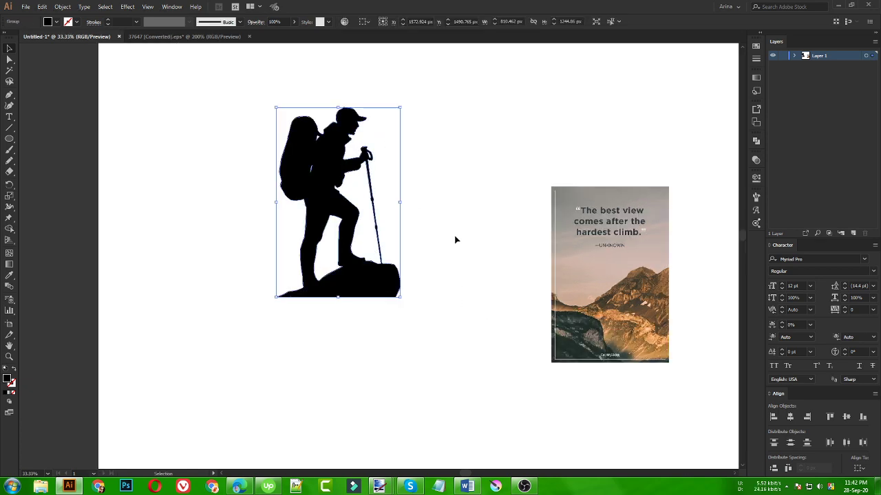
left_click(454, 240)
scroll(365, 187, "down", 1)
left_click_drag(551, 271, 465, 242)
left_click(458, 286)
- Inspect the poster up close, then widen the gap by moving it right and raise the hiker slightly
scroll(488, 137, "up", 2)
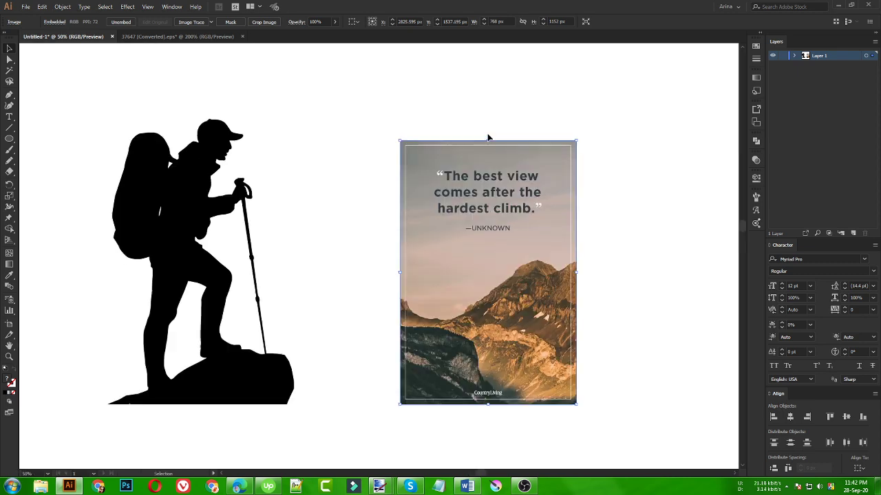
left_click_drag(377, 110, 608, 440)
left_click_drag(355, 97, 613, 444)
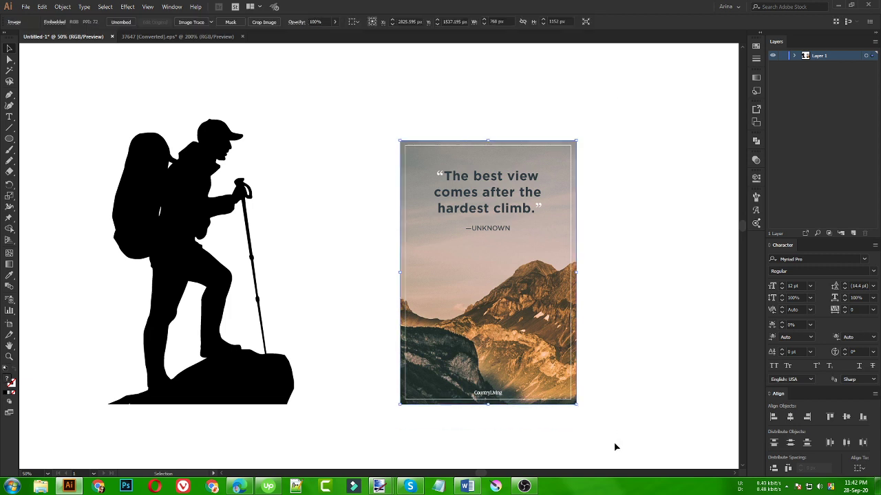
left_click(618, 390)
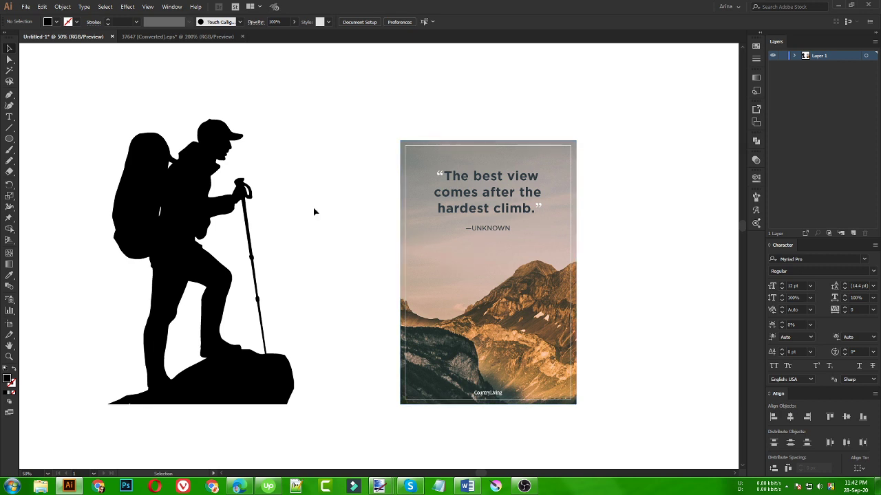
left_click_drag(425, 252, 501, 230)
left_click_drag(205, 199, 198, 156)
left_click(335, 201)
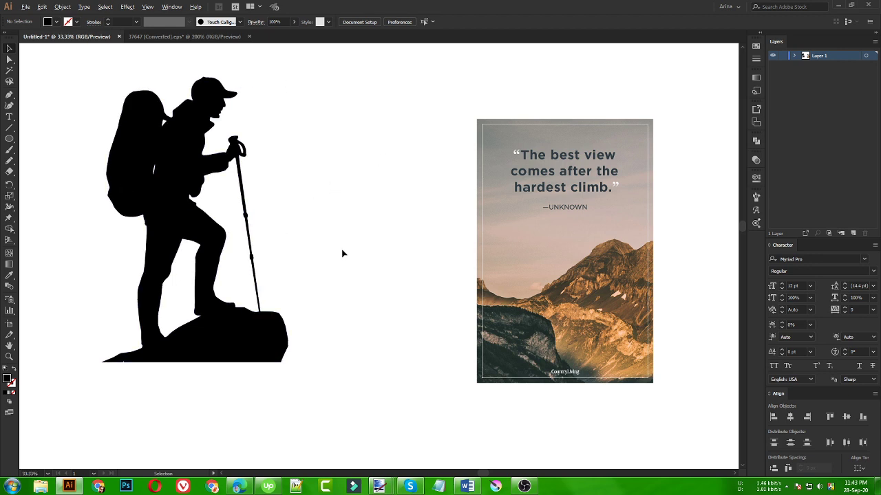
- Shift the hiker silhouette right and down, and move the quote poster farther right and up on the artboard
scroll(342, 253, "down", 2)
left_click_drag(289, 275, 322, 266)
left_click_drag(437, 278, 473, 267)
left_click(396, 293)
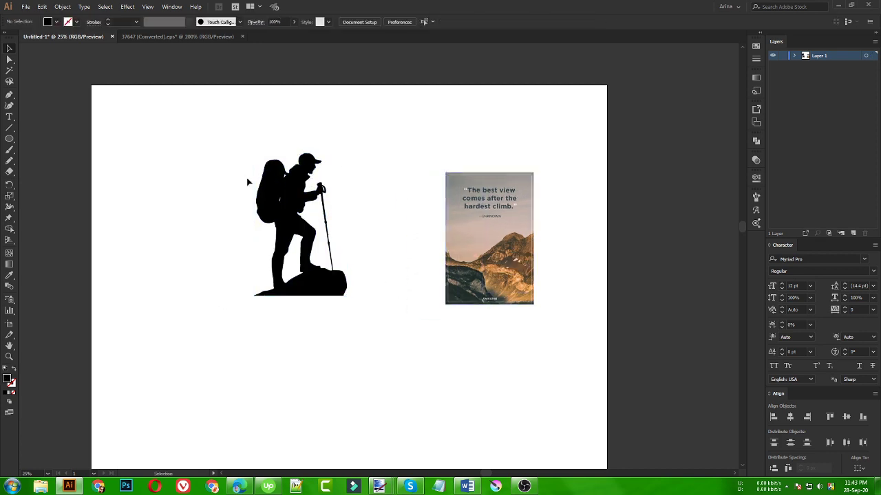
left_click_drag(337, 284, 401, 294)
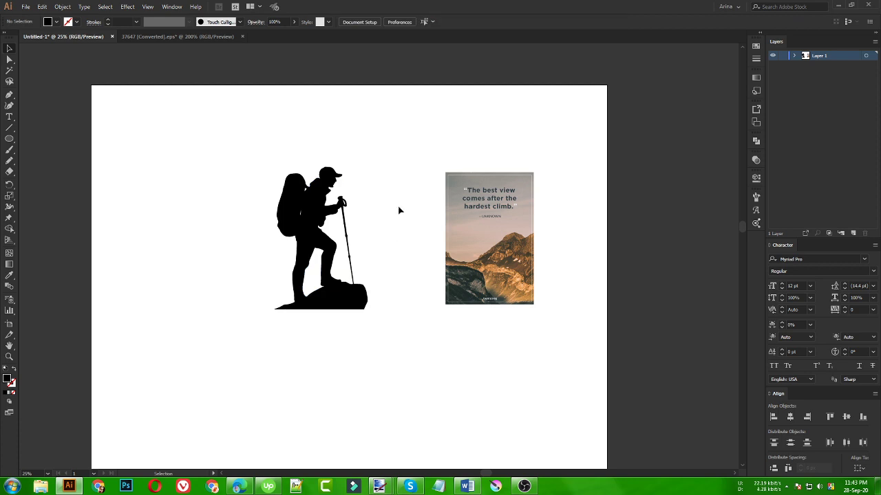
left_click_drag(483, 283, 512, 273)
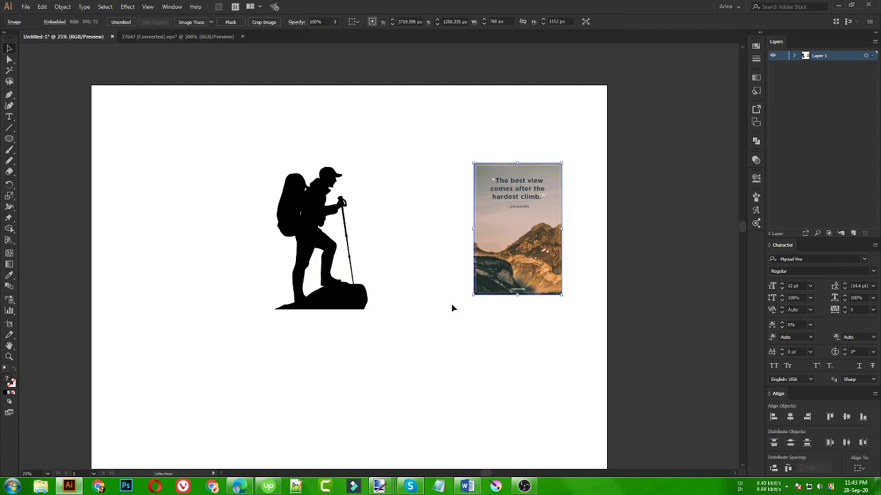
left_click(452, 308)
- Move the hiker silhouette right and up toward the middle of the artboard and deselect it
scroll(305, 311, "up", 1)
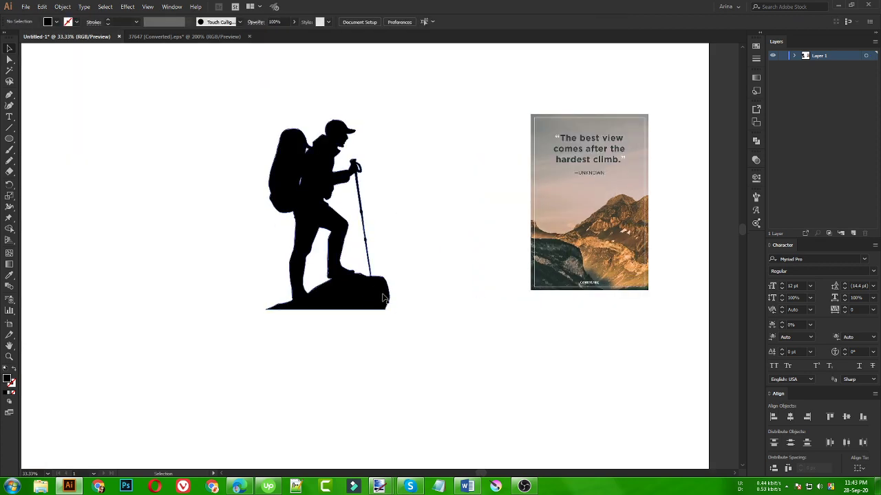
left_click_drag(384, 298, 453, 247)
left_click(466, 349)
left_click(423, 309)
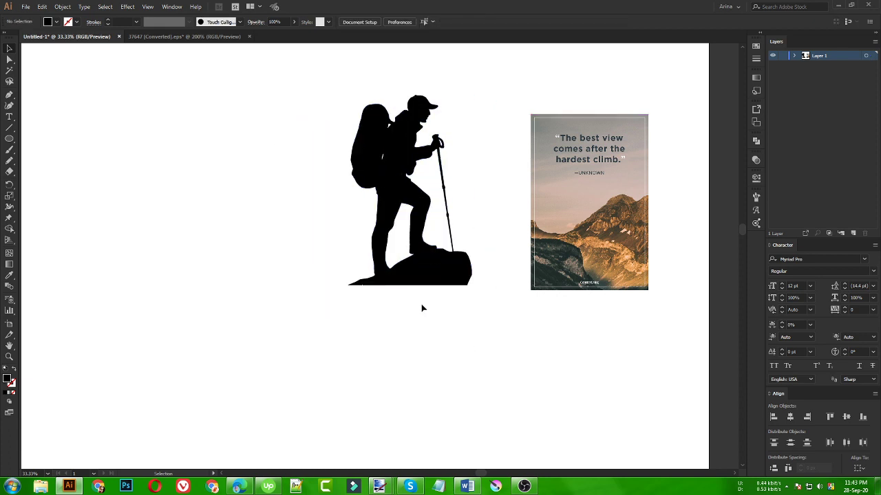
- Move the quote poster right until it straddles the artboard's right edge, leaving the drawing area free
scroll(302, 289, "down", 1)
left_click_drag(473, 292, 541, 283)
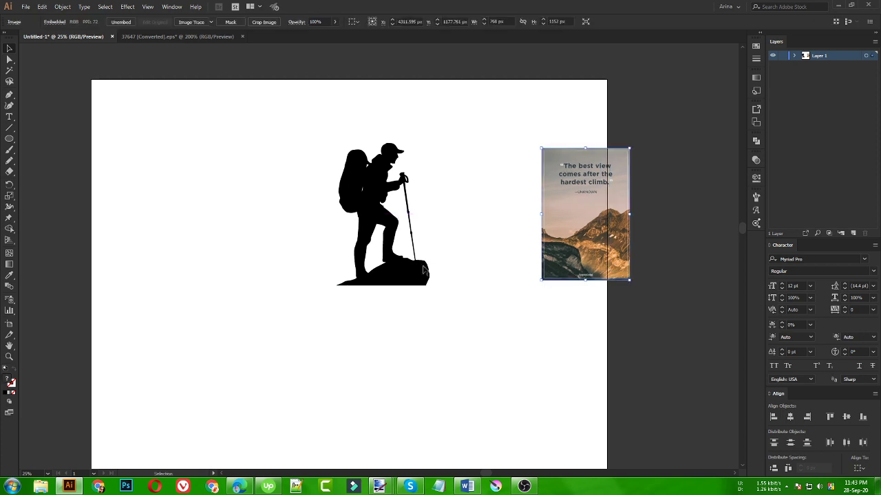
left_click_drag(483, 280, 428, 259)
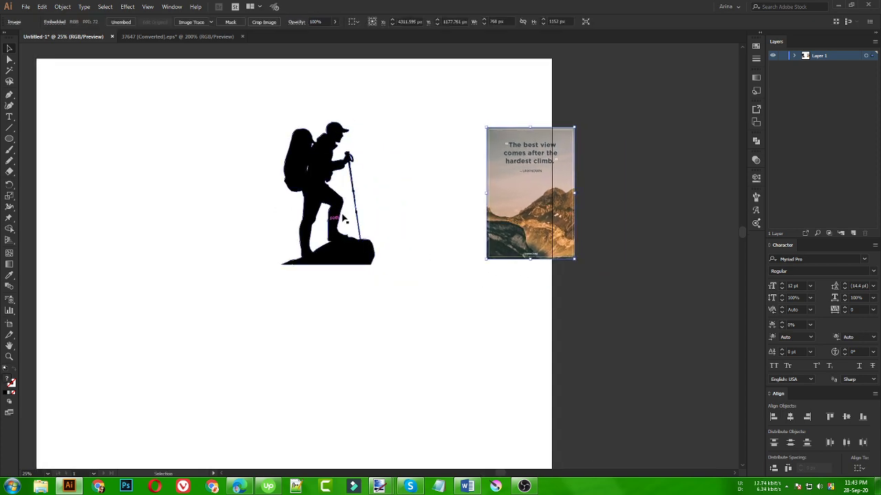
left_click(65, 132)
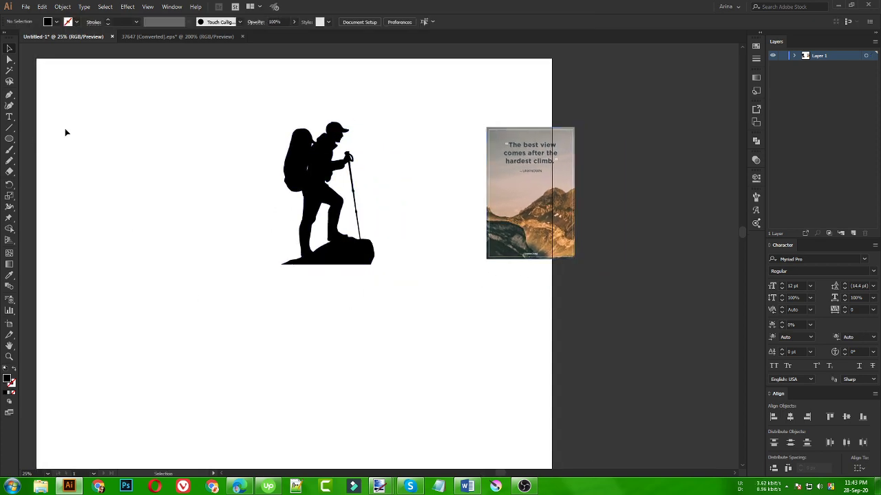
- Draw a wide black-filled mountain outline freehand beneath the hiker with the Pencil tool, with its peak right of the hiker
left_click(9, 161)
mouse_move(145, 316)
left_mouse_down()
mouse_move(173, 316)
mouse_move(205, 294)
mouse_move(245, 294)
mouse_move(278, 272)
mouse_move(373, 259)
mouse_move(420, 239)
mouse_move(470, 270)
mouse_move(490, 311)
mouse_move(535, 365)
mouse_move(251, 394)
mouse_move(139, 357)
mouse_move(114, 331)
mouse_move(159, 322)
left_mouse_up()
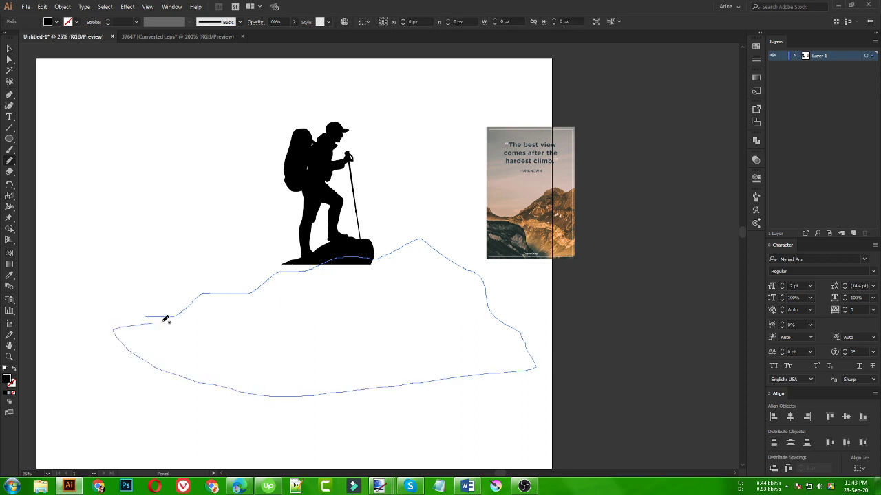
key("v")
left_click(190, 246)
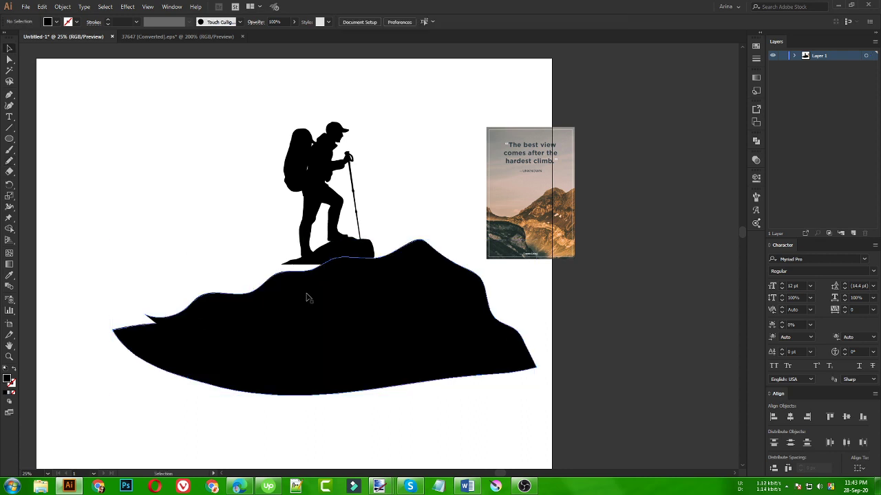
- Move the hiker silhouette right so that it stands on the mountain's peak
left_click(359, 330)
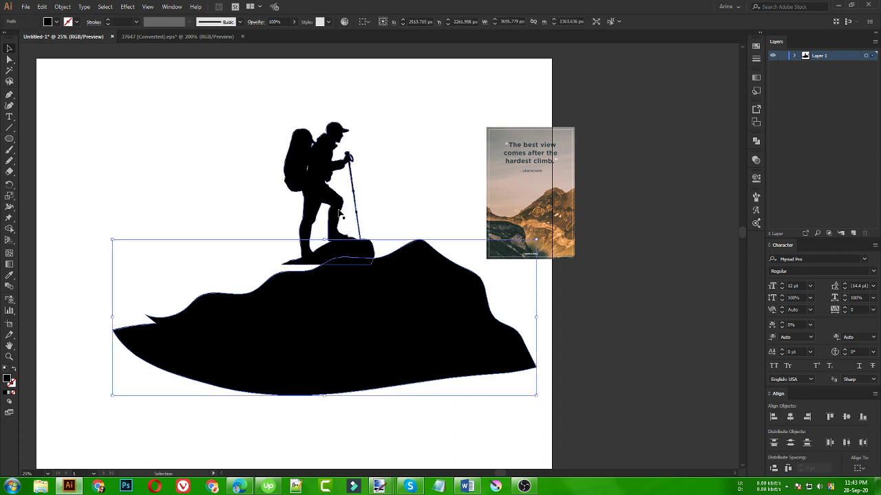
left_click_drag(340, 212, 389, 213)
left_click(440, 219)
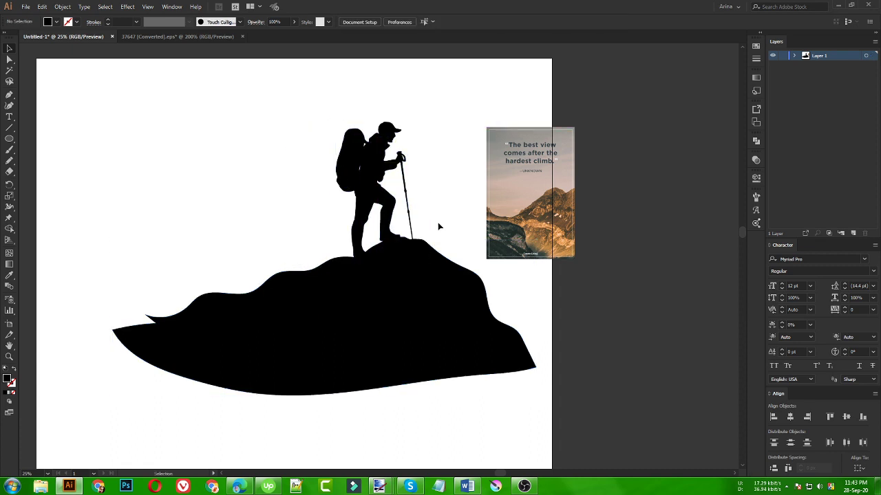
- Nudge the hiker slightly farther right so that its rock base blends into the mountain's summit
scroll(413, 227, "right", 4)
scroll(385, 227, "down", 1)
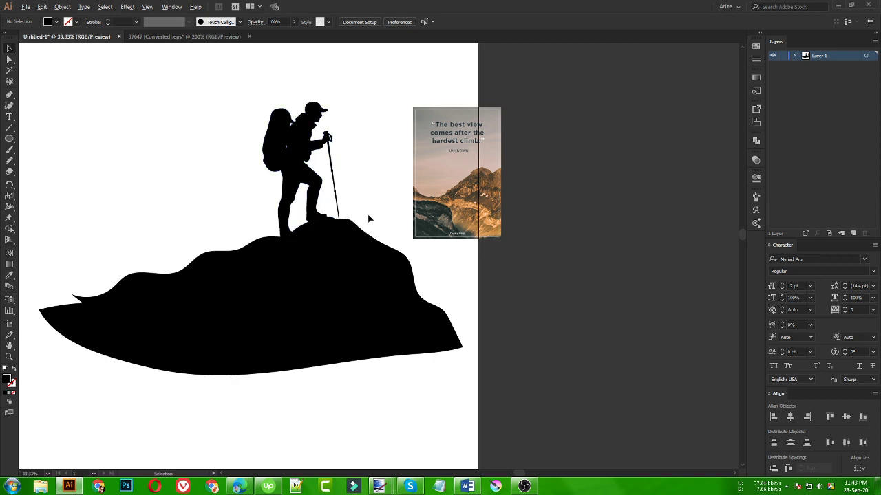
scroll(367, 218, "up", 2)
left_click_drag(248, 219, 283, 219)
left_click(379, 231)
scroll(275, 199, "down", 1)
- Move the quote poster completely off the artboard to its right and deselect it
scroll(245, 199, "down", 1)
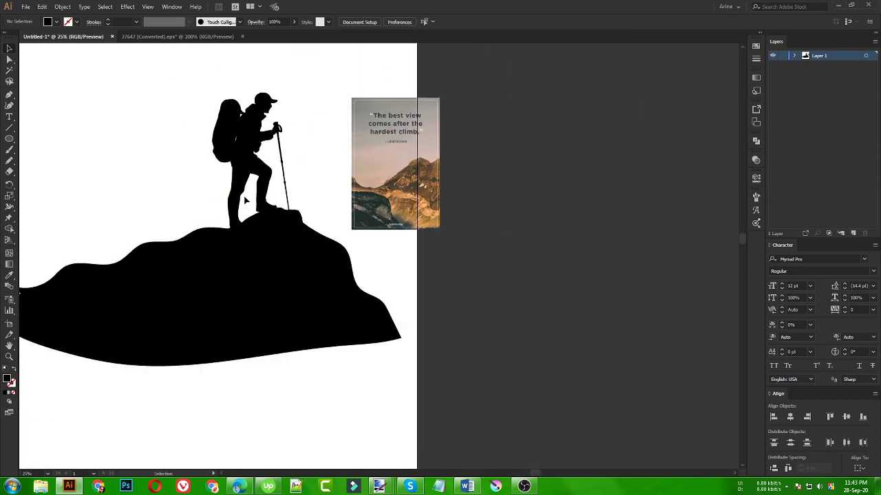
scroll(309, 199, "down", 1)
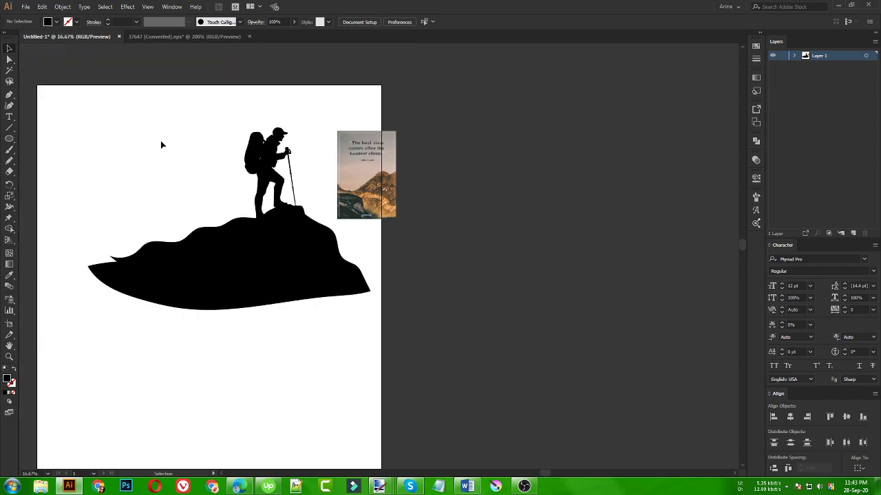
left_click_drag(363, 213, 457, 213)
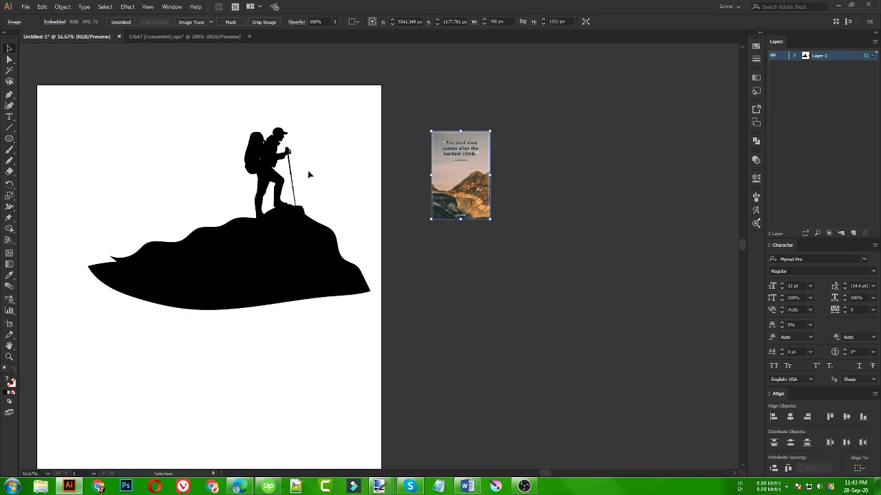
left_click(230, 211)
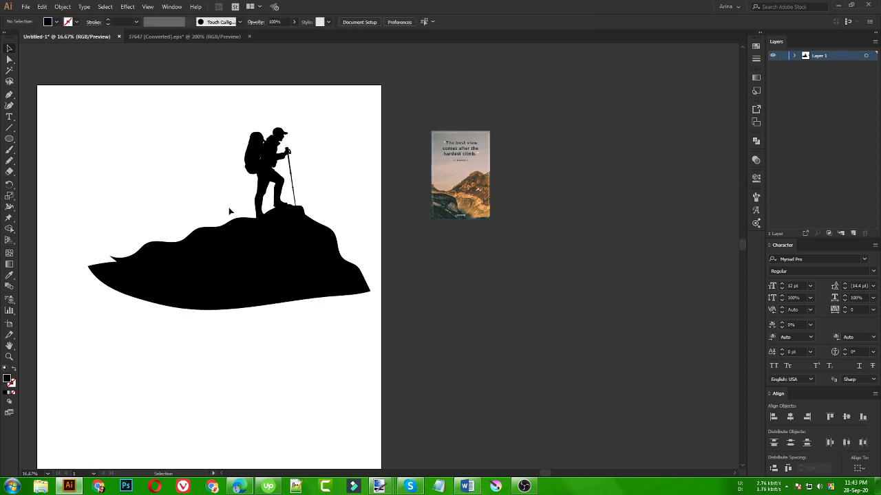
- Unite the hiker silhouette and the mountain into a single shape with the Pathfinder, and deselect it
scroll(281, 170, "up", 1)
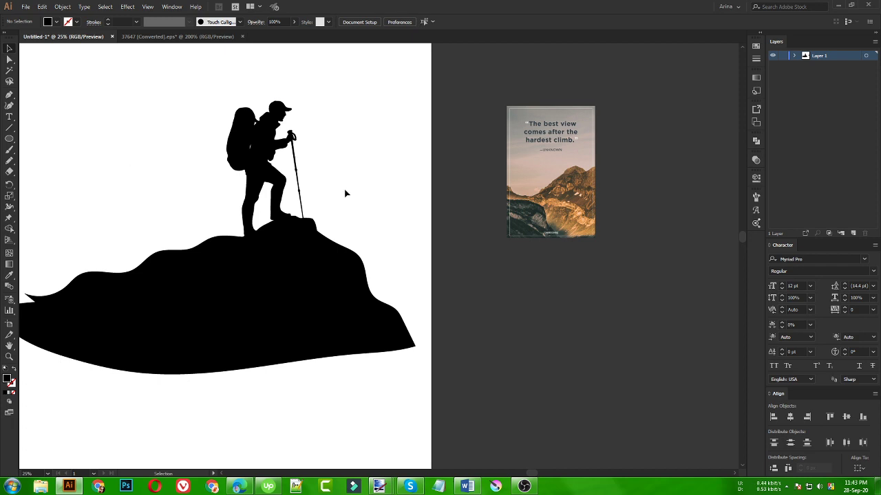
left_click_drag(121, 111, 346, 336)
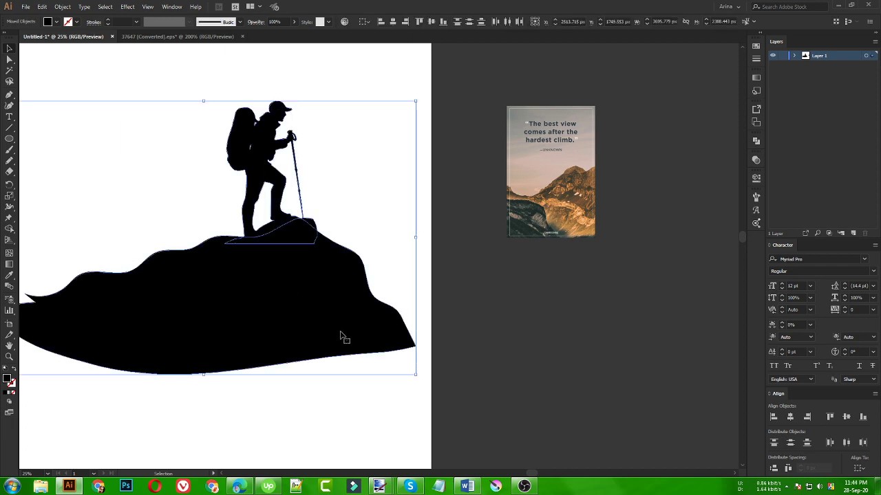
left_click(757, 141)
left_click(650, 160)
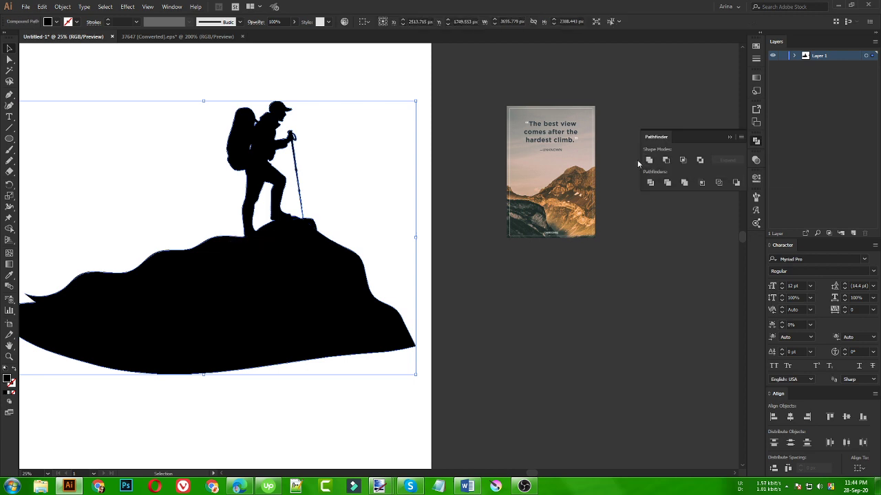
left_click(383, 181)
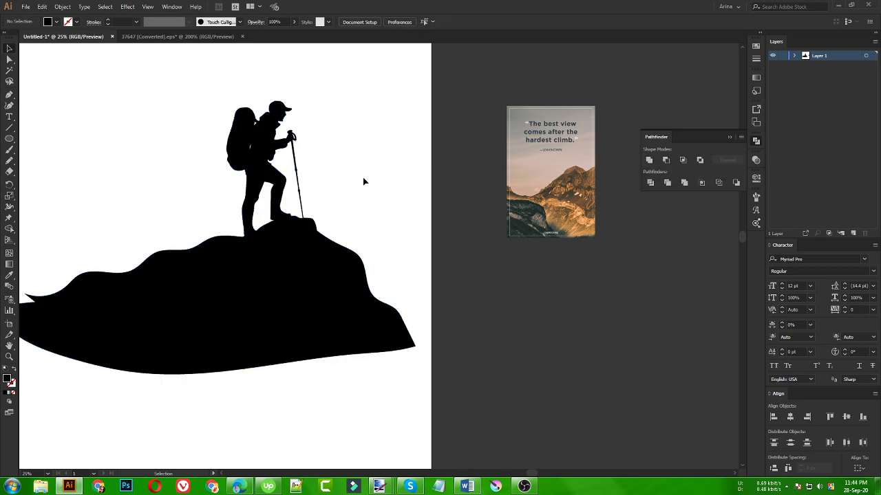
scroll(295, 206, "down", 1)
left_click(311, 244)
left_click(349, 217)
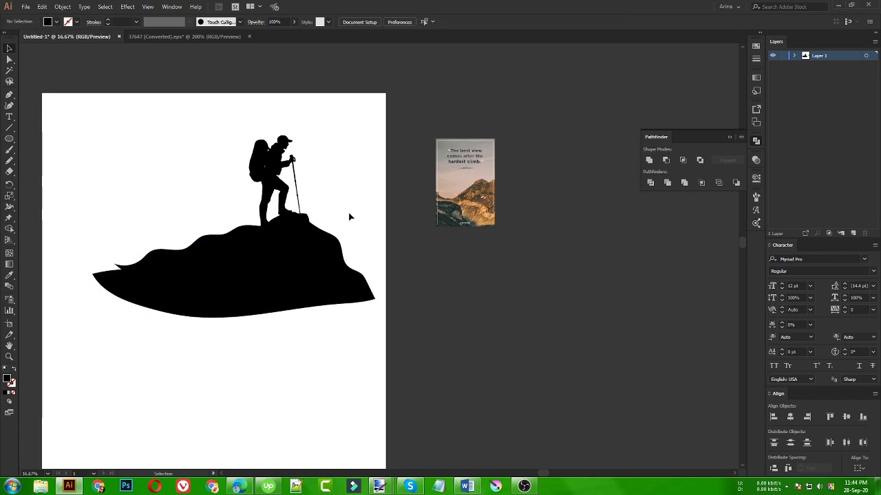
left_click_drag(178, 122, 370, 330)
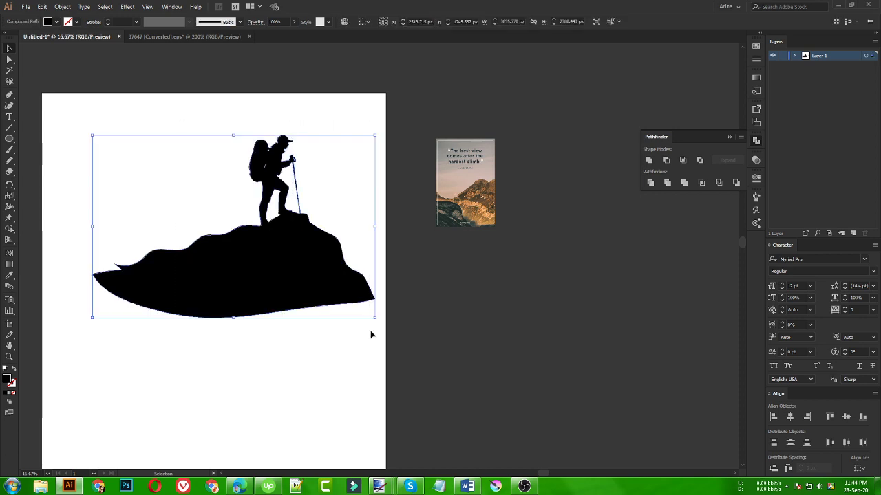
left_click(277, 375)
left_click_drag(194, 126, 372, 337)
left_click(328, 348)
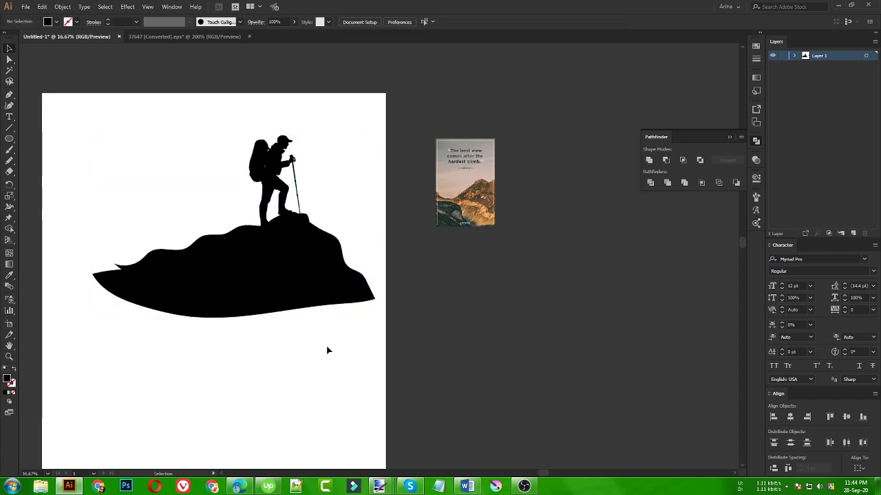
- Place the quote poster beside the hiker to examine its text and layout closely, and return it off the artboard
scroll(227, 158, "up", 1)
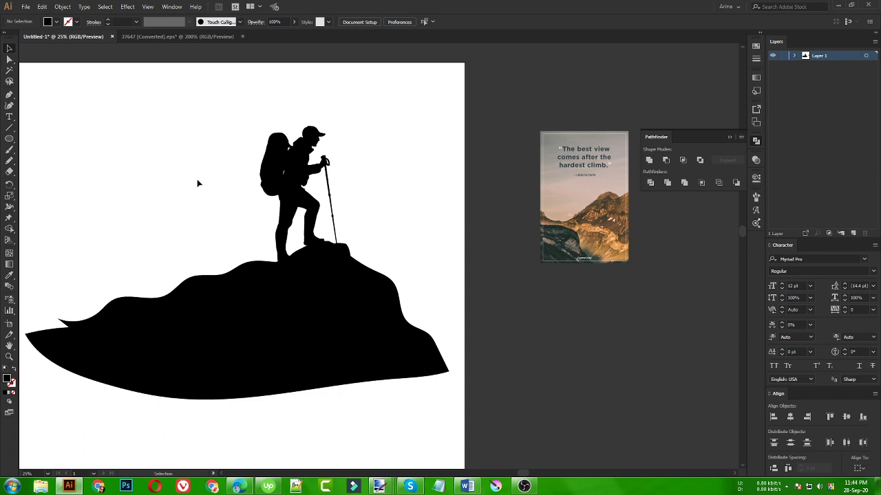
left_click_drag(555, 214, 397, 211)
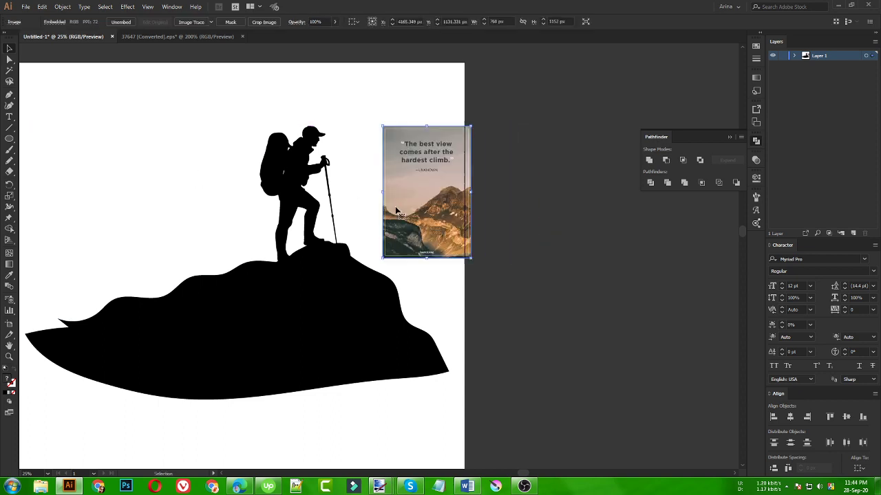
left_click(358, 154)
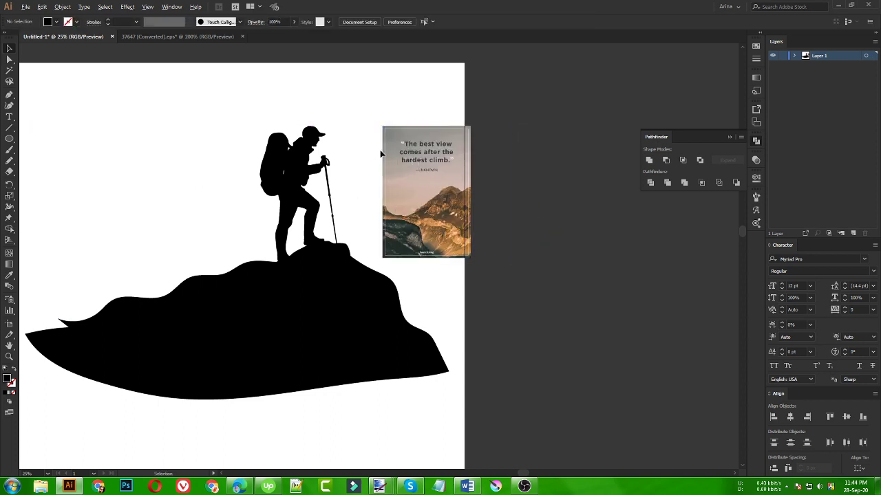
scroll(380, 155, "up", 1)
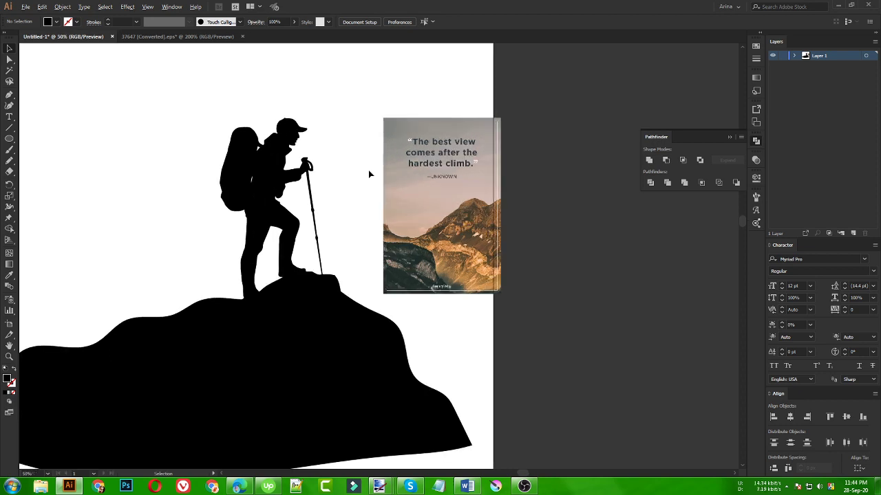
scroll(368, 174, "up", 1)
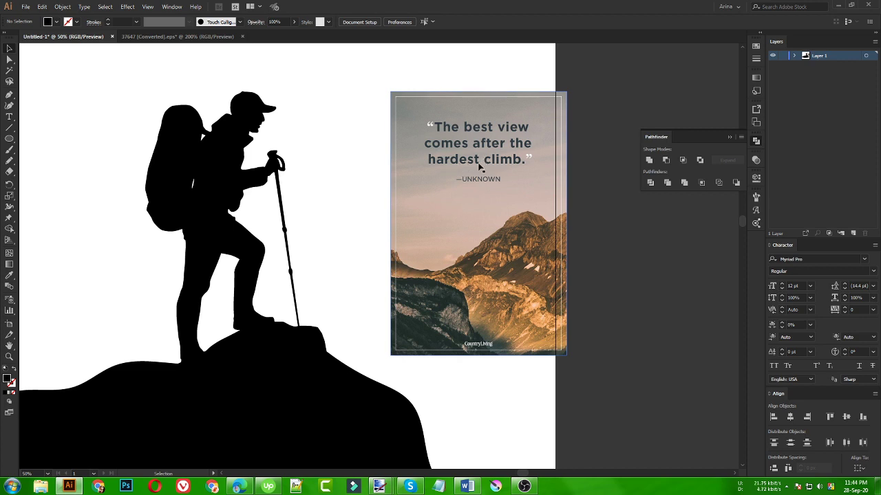
scroll(470, 181, "down", 1)
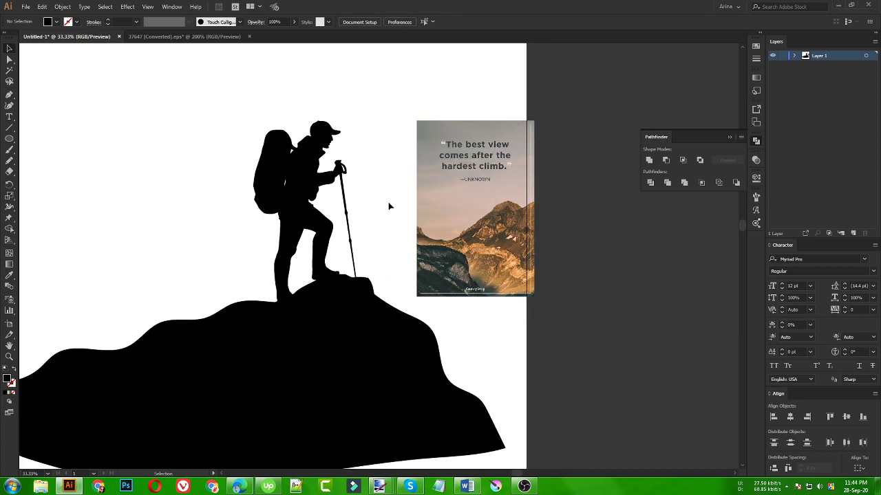
left_click_drag(448, 235, 565, 235)
scroll(448, 222, "down", 1)
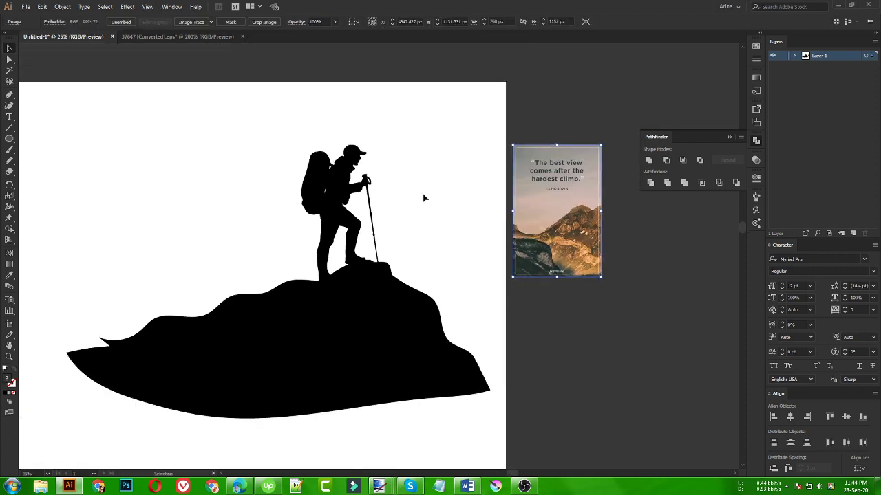
left_click(184, 182)
- Draw a black horizontal bar about 2085 by 189 px level with the hiker's head and duplicate it just below with a thin gap
left_click(10, 138)
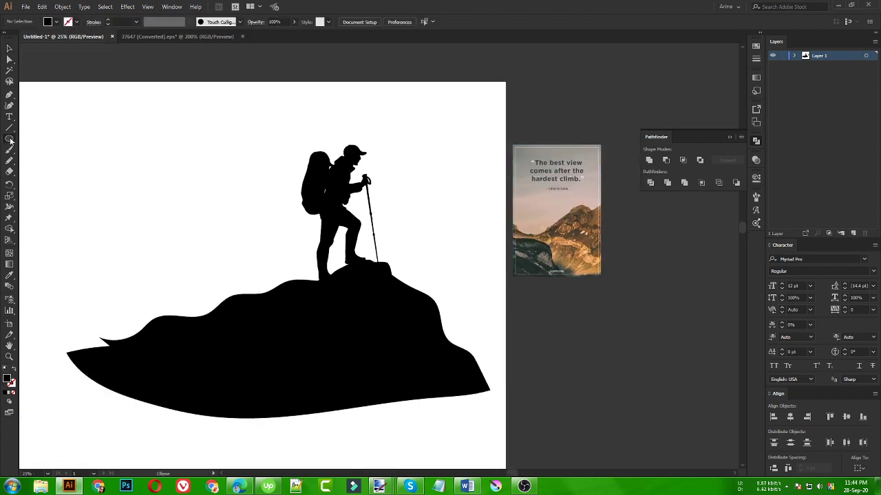
left_click(69, 138)
left_click_drag(77, 138, 317, 159)
key("v")
left_click_drag(206, 161, 210, 180)
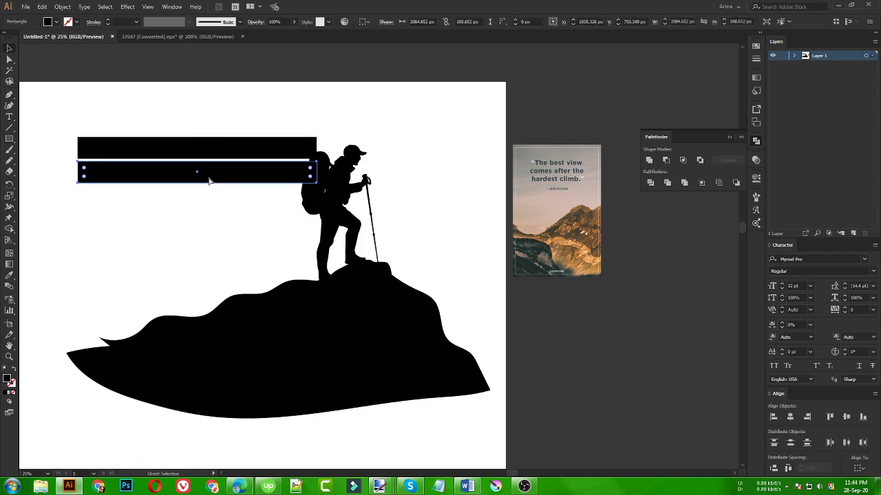
- Repeat the duplication ten times to build an evenly spaced vertical stack of twelve bars
key("ctrl+d")
key("ctrl+d")
key("ctrl+d")
key("ctrl+d")
key("ctrl+d")
key("ctrl+d")
key("ctrl+d")
key("ctrl+d")
key("ctrl+d")
key("ctrl+d")
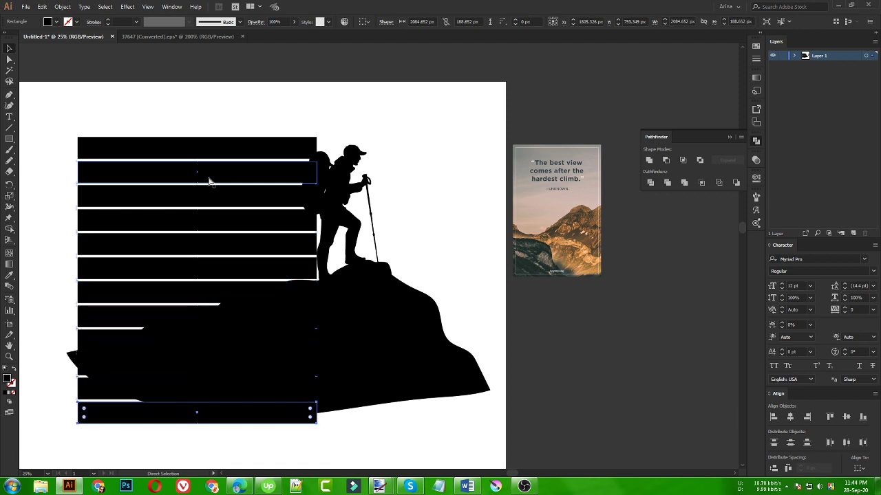
- Move the hiker and mountain silhouette right, clear of the bars, and open Adobe Color Themes
key("ctrl+minus")
left_click_drag(523, 325, 604, 349)
left_click(238, 157)
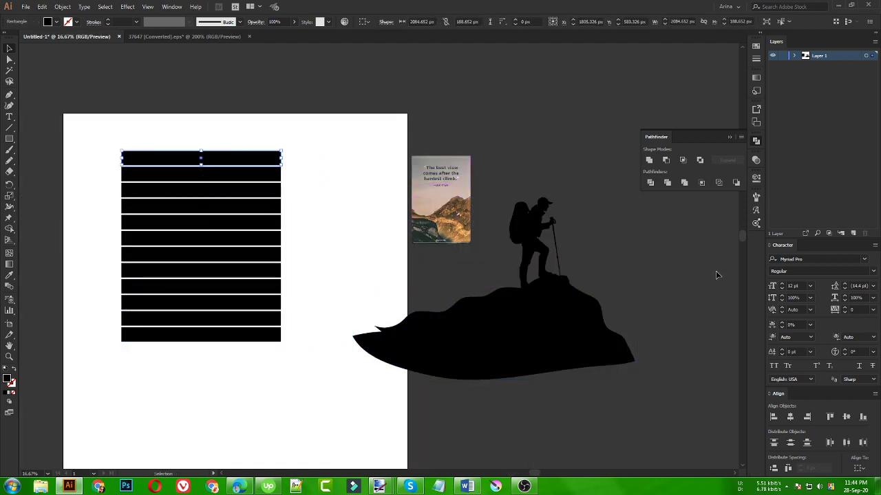
left_click(756, 223)
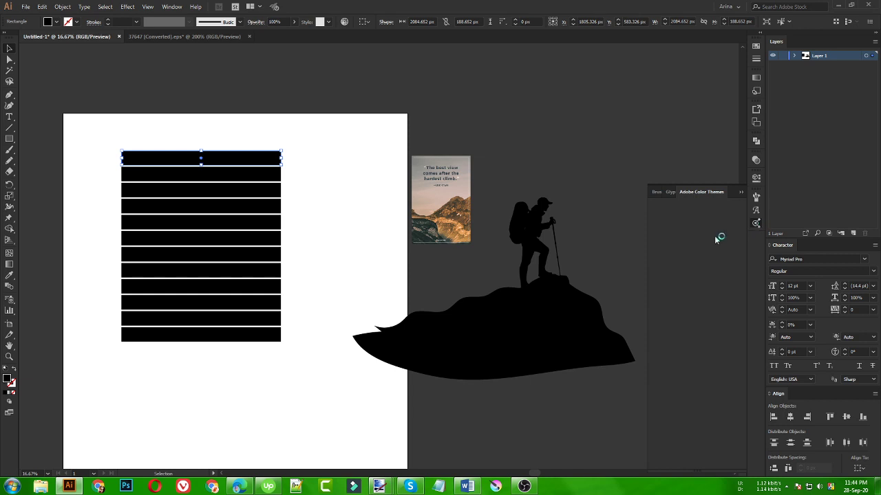
left_click(306, 228)
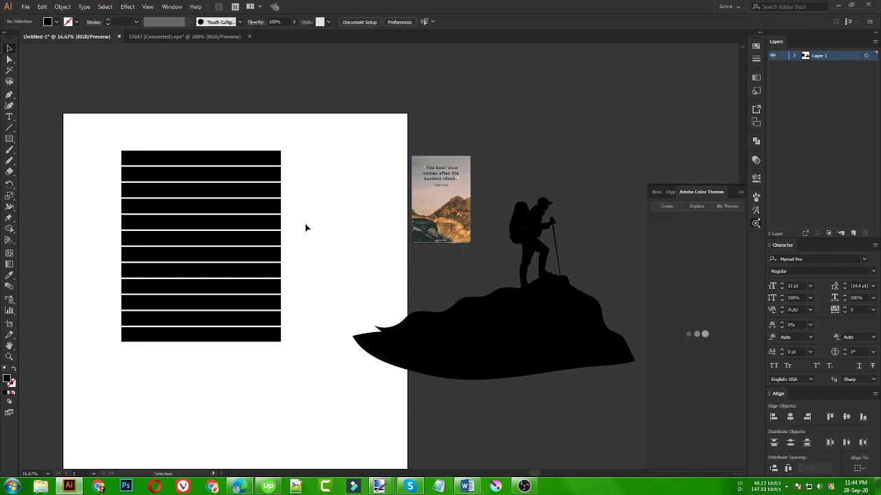
left_click_drag(296, 134, 262, 364)
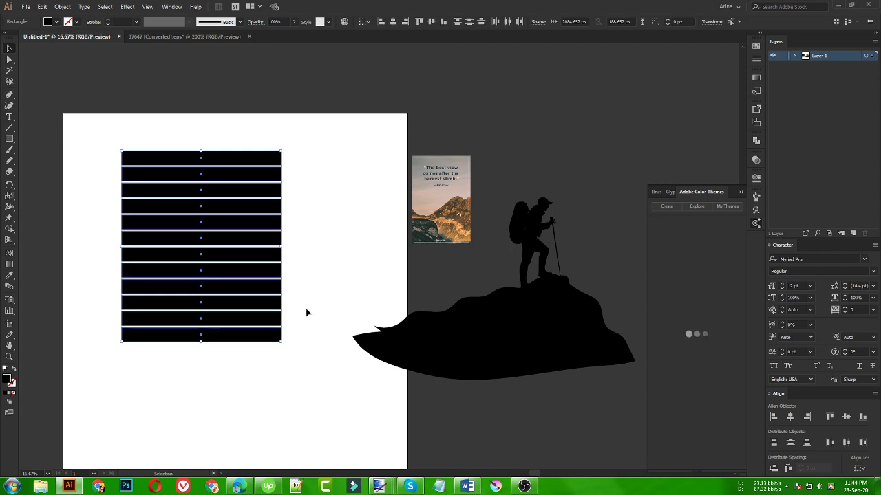
left_click(310, 279)
left_click_drag(317, 129, 203, 390)
left_click(298, 358)
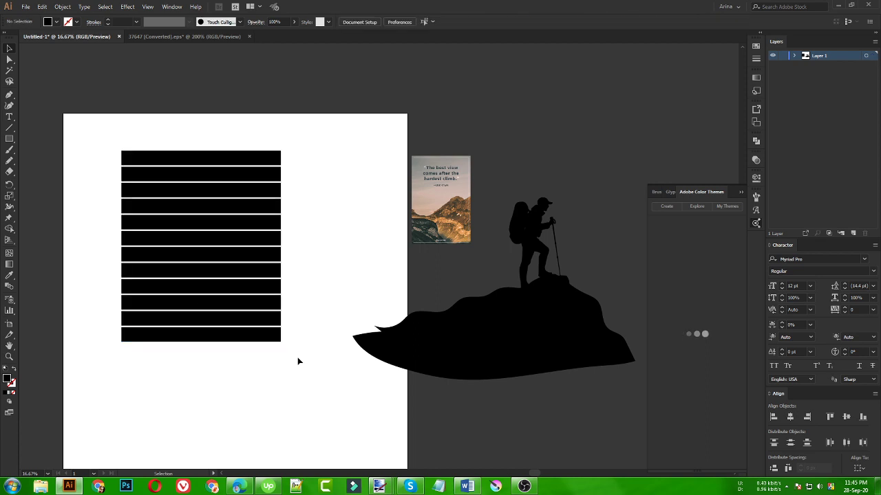
left_click_drag(308, 144, 83, 394)
left_click(292, 327)
- Widen all twelve bars rightward to about 2804 px, keeping their left edges in place, and deselect them
left_click_drag(305, 137, 215, 385)
left_click_drag(282, 246, 337, 260)
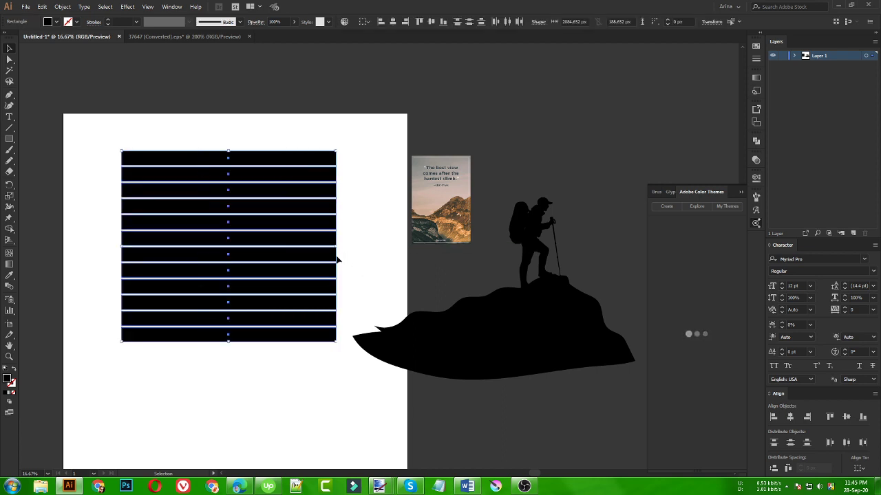
left_click(376, 262)
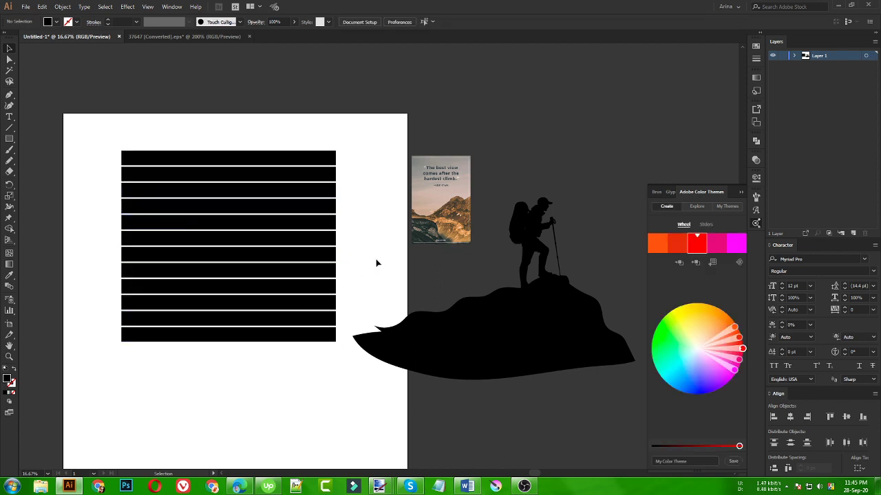
- Bring up the Most Popular themes in the Explore view of Adobe Color Themes
left_click(697, 207)
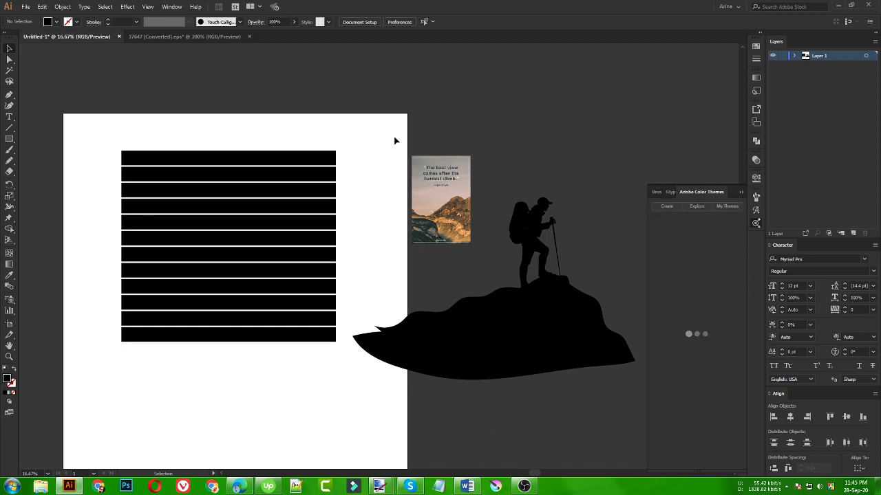
left_click(172, 7)
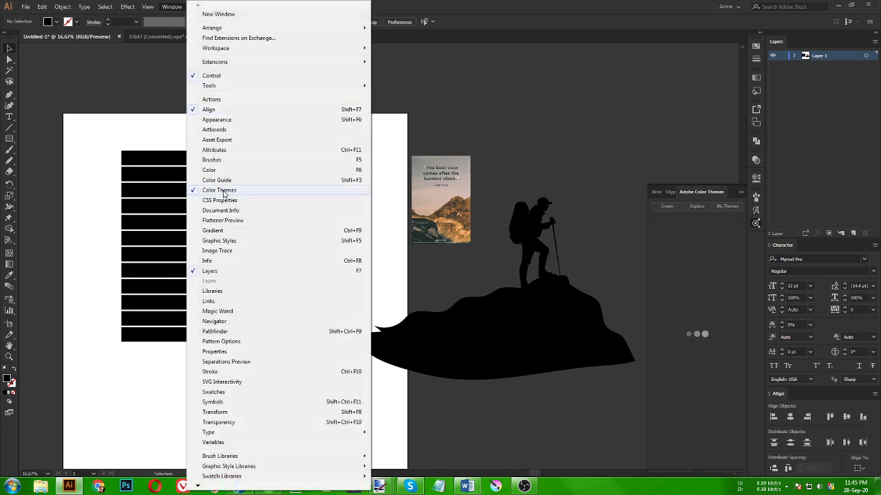
left_click(453, 114)
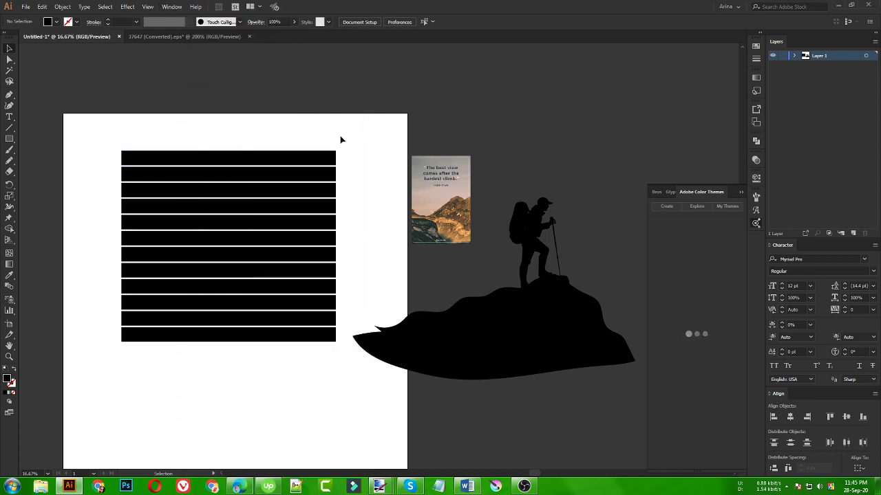
left_click_drag(336, 139, 285, 393)
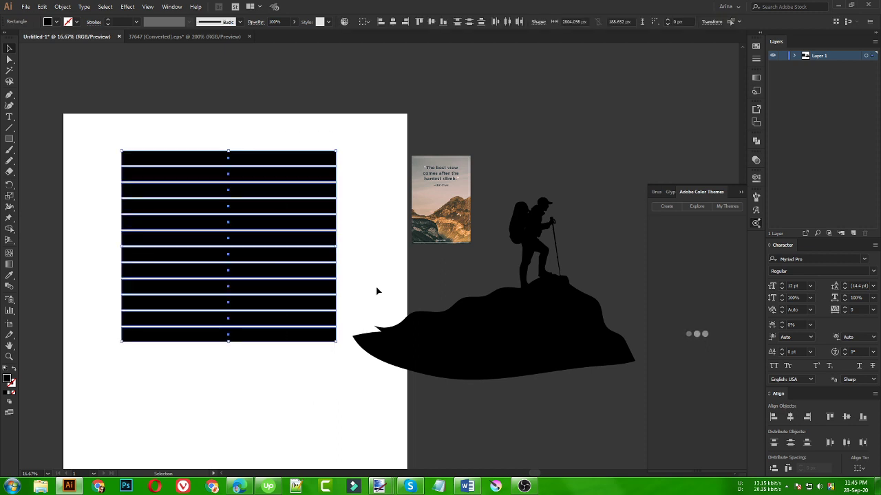
left_click_drag(356, 137, 281, 371)
left_click(391, 318)
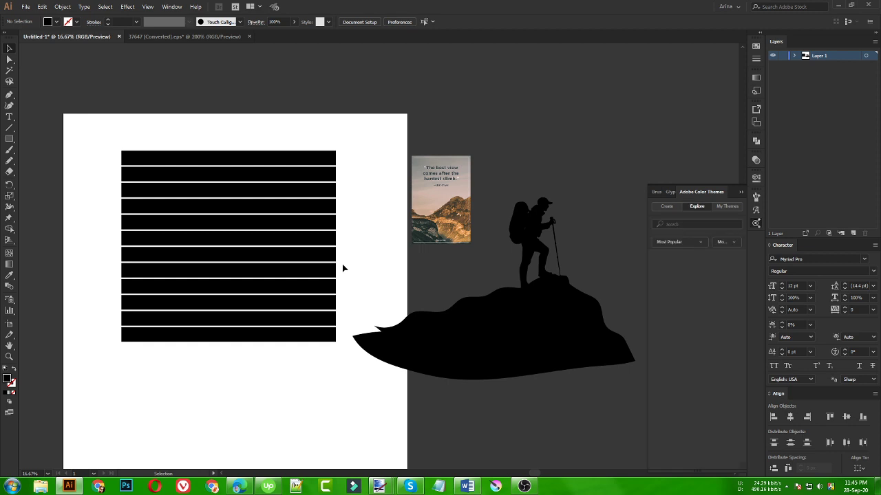
- Fill the top two bars with the coral red and the third and fourth bars with the light orange of the Vintage Card theme
scroll(454, 227, "up", 3)
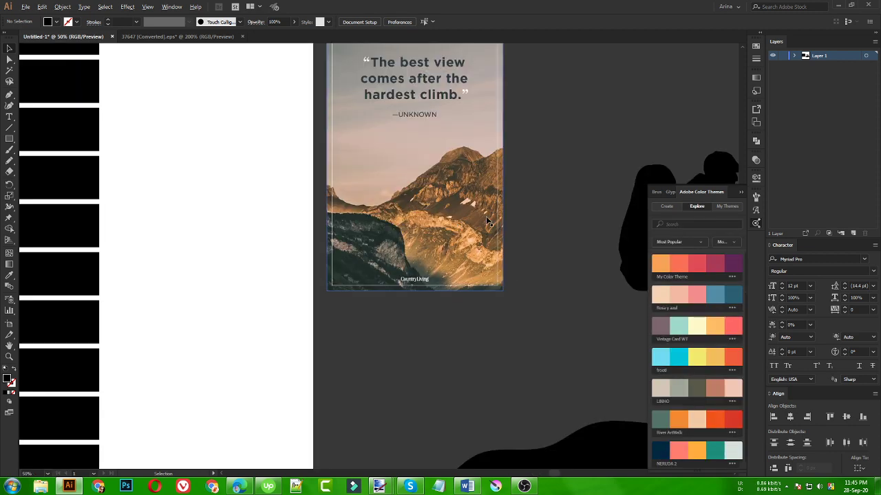
scroll(486, 217, "down", 2)
left_click(202, 128)
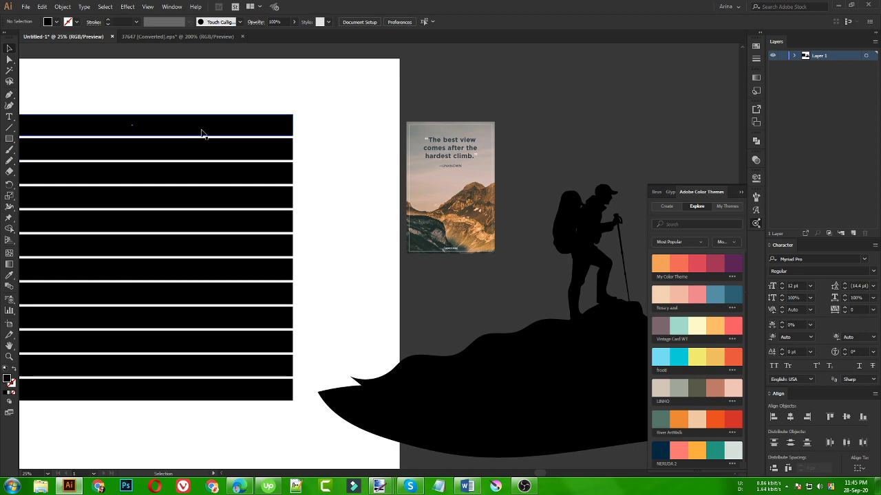
left_click(277, 146, "shift")
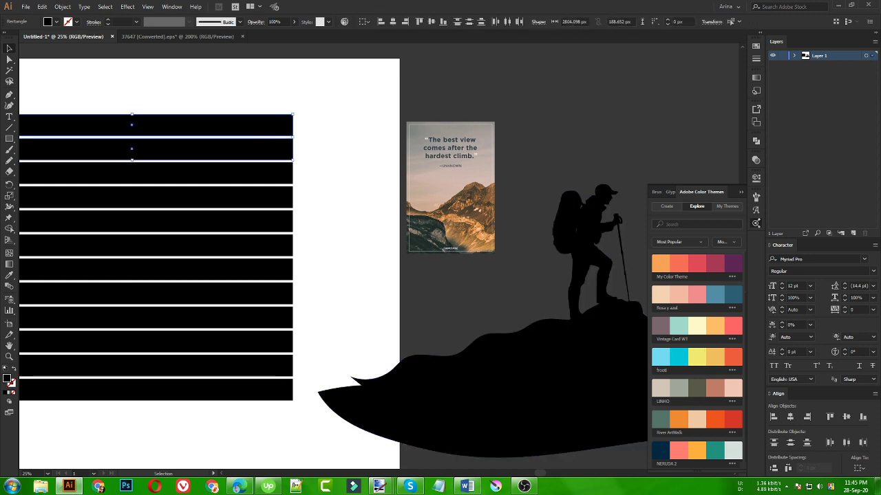
left_click(734, 323)
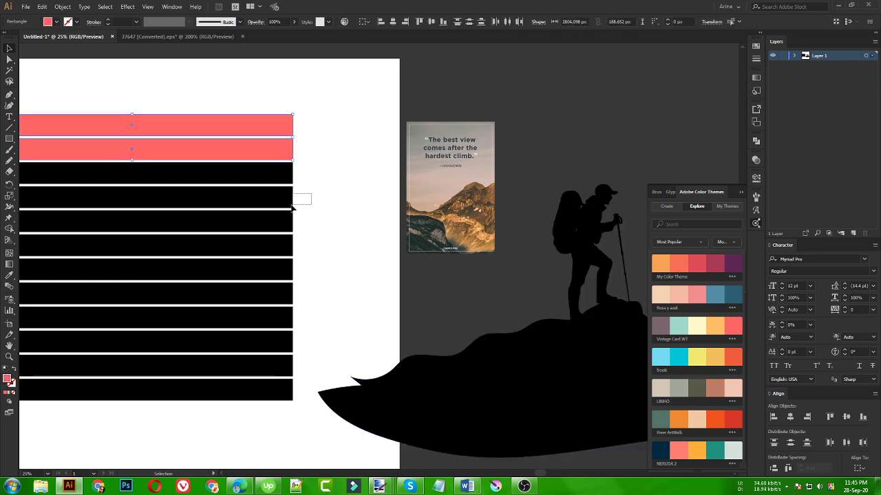
left_click_drag(311, 194, 289, 176)
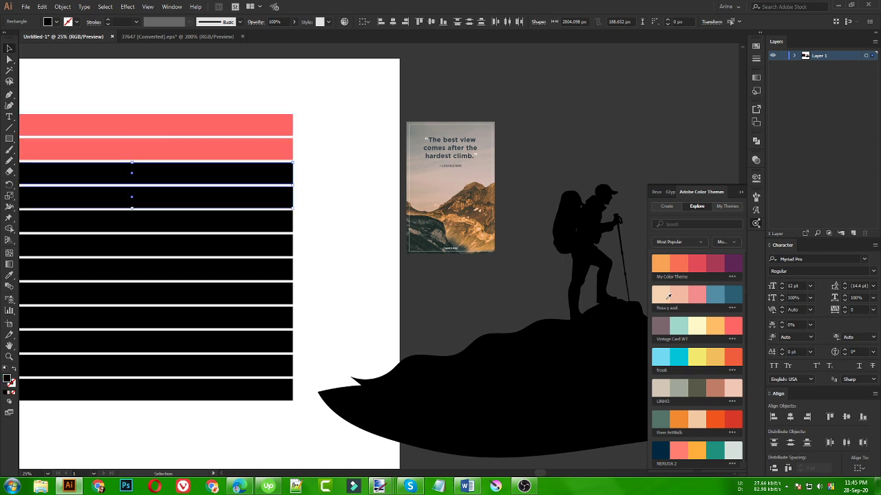
left_click(721, 318)
- Fill the fifth and sixth bars with the pale sand colour of the Copy of cool-wallpaper-dawn theme
left_click_drag(313, 223, 266, 250)
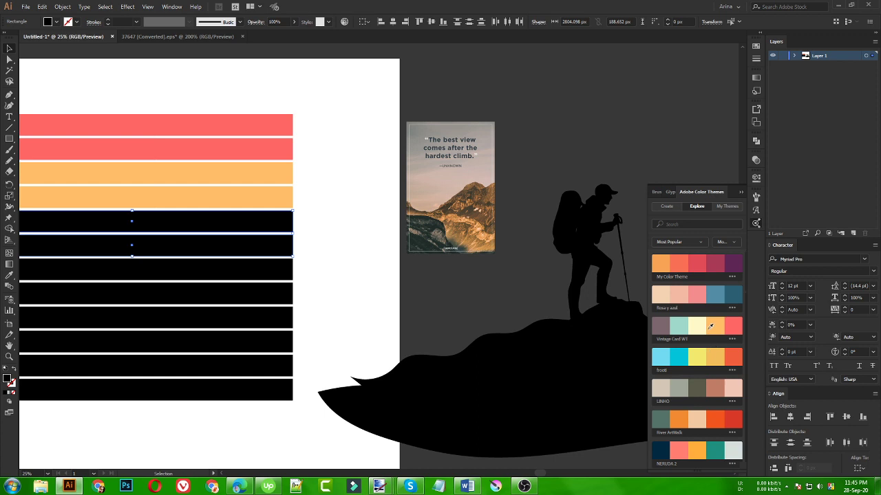
scroll(699, 419, "down", 2)
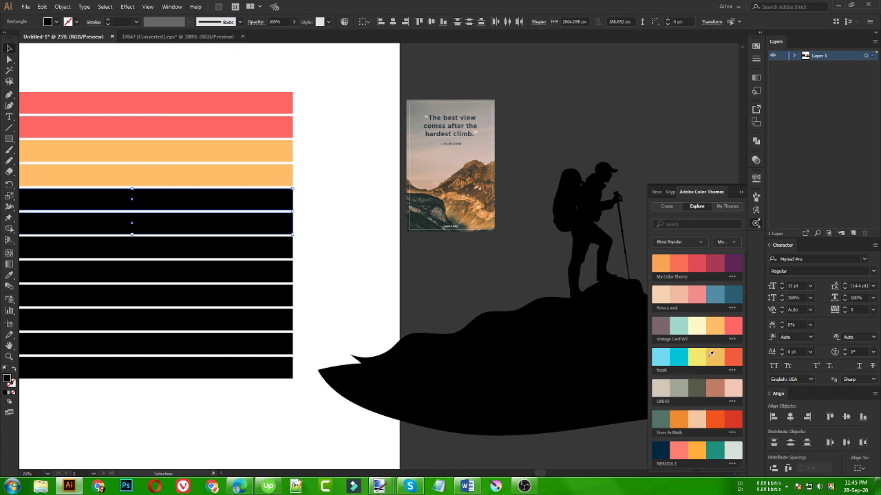
left_click(711, 353)
scroll(710, 355, "down", 4)
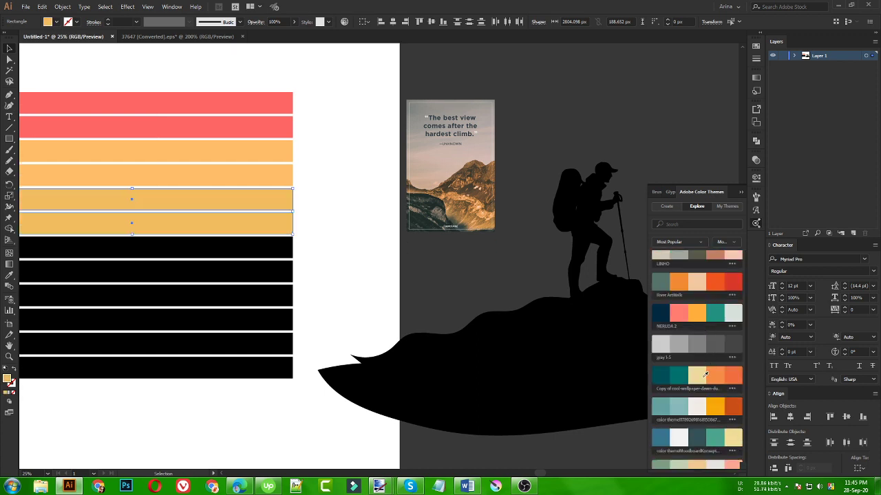
left_click(697, 374)
- Fill the seventh and eighth bars with the green and the ninth and tenth with the blue of the Moodboard concept theme
left_click_drag(315, 246, 269, 276)
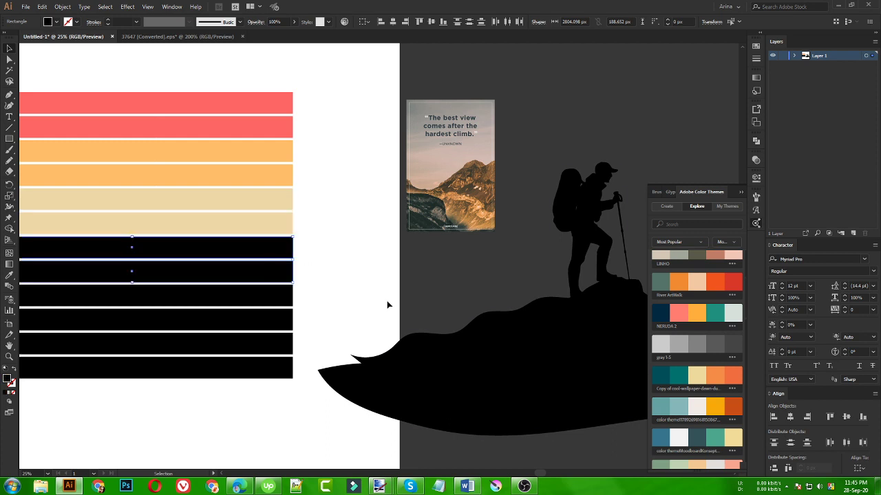
left_click(720, 437)
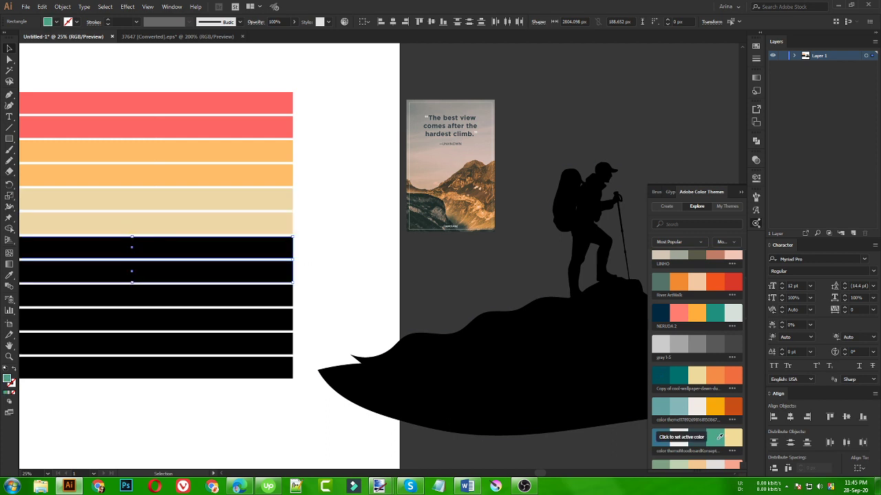
left_click(309, 265)
left_click_drag(315, 295, 284, 327)
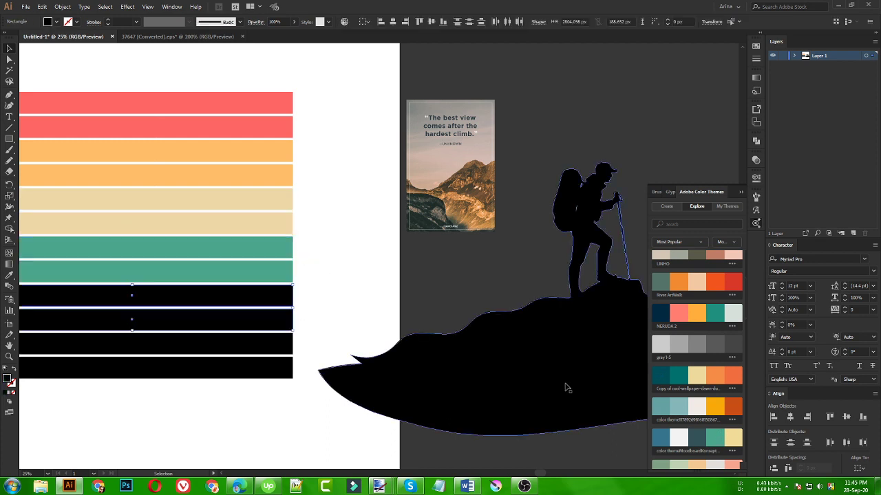
left_click(658, 436)
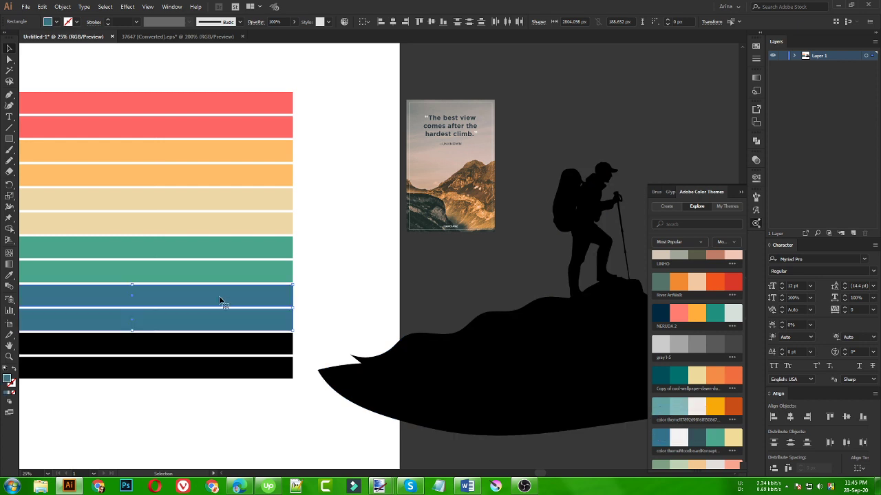
- Fill the bottom two bars with dark blue and deselect them
left_click_drag(307, 344, 293, 364)
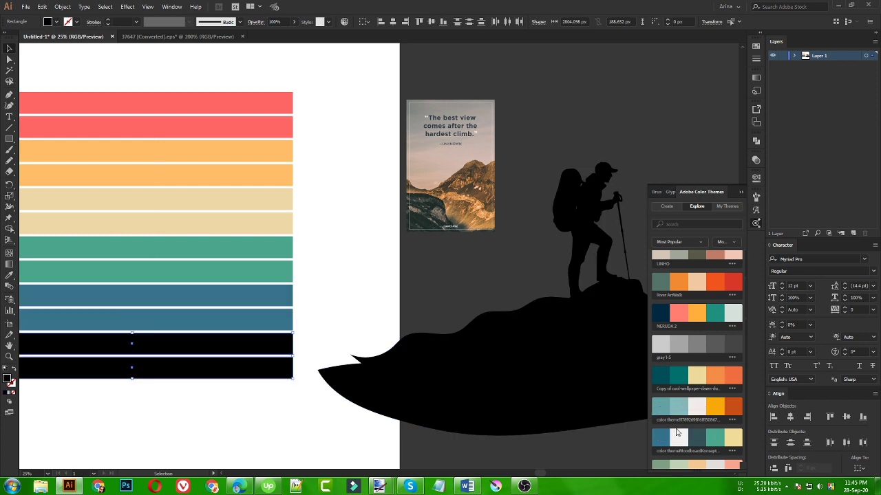
left_click(661, 375)
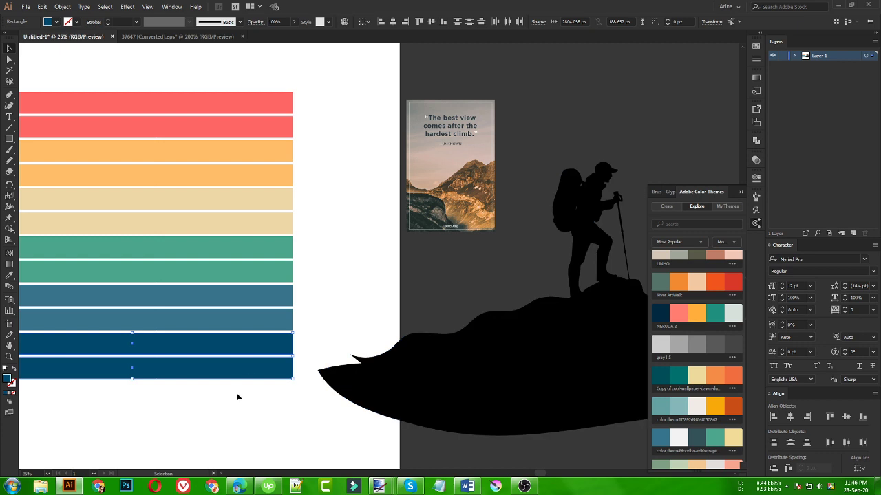
left_click(346, 287)
- Widen all twelve bars leftward to about 3449 px, keeping their right edges in place, and deselect them
scroll(346, 287, "down", 1)
left_click_drag(119, 132, 262, 370)
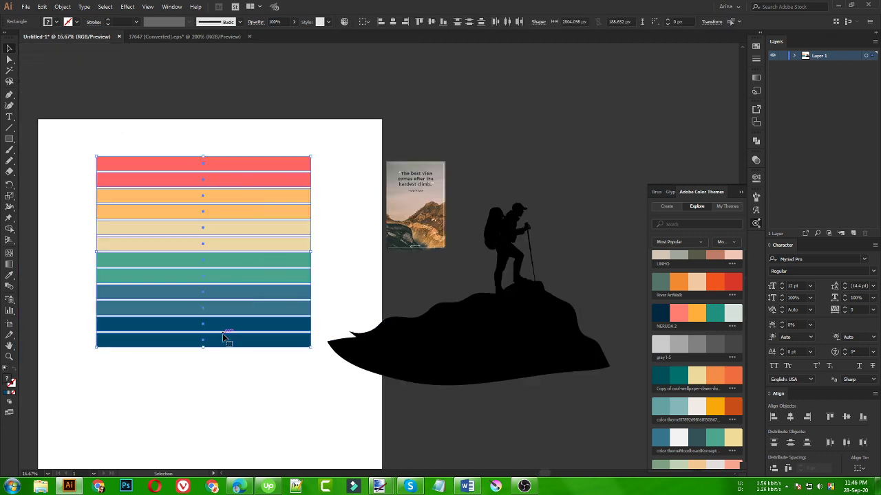
left_click(243, 383)
scroll(108, 163, "up", 1)
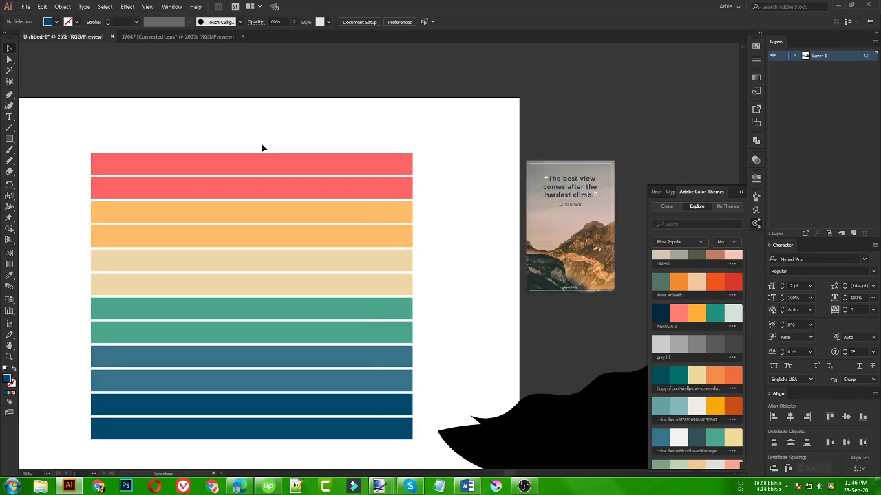
scroll(248, 148, "down", 1)
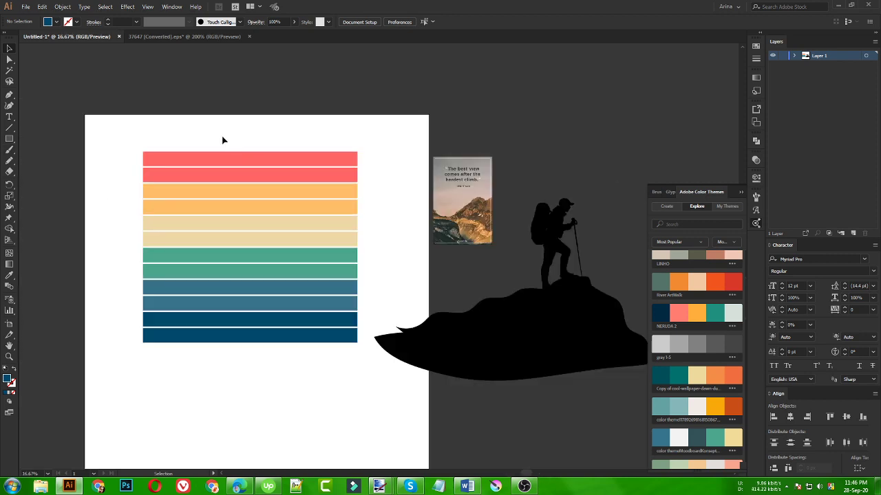
left_click_drag(222, 140, 268, 403)
left_click_drag(143, 247, 94, 247)
left_click(273, 373)
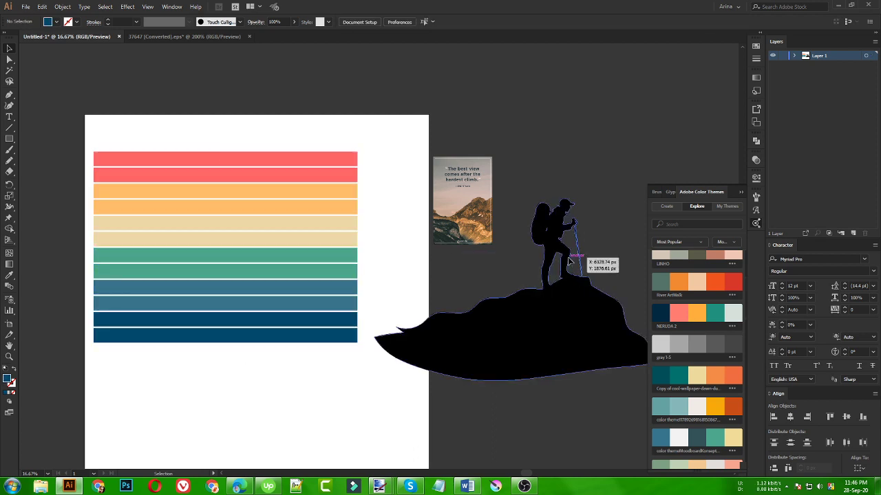
- Move the hiker and mountain silhouette onto the coloured bars, bring it in front of them, and deselect it
left_click_drag(569, 260, 240, 232)
key("a")
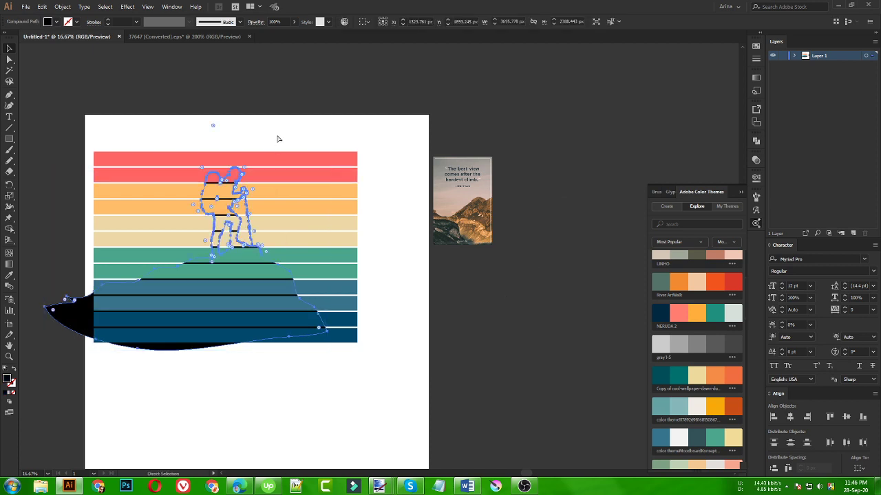
key("Delete")
key("ctrl+z")
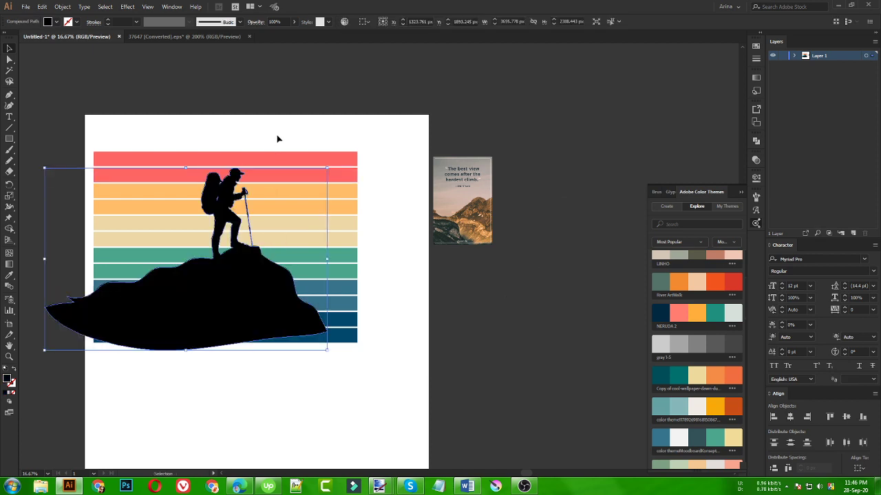
left_click(277, 139)
- Draw a circle about 1774 px in diameter around the hiker, with a black stroke and no fill
scroll(222, 211, "up", 1)
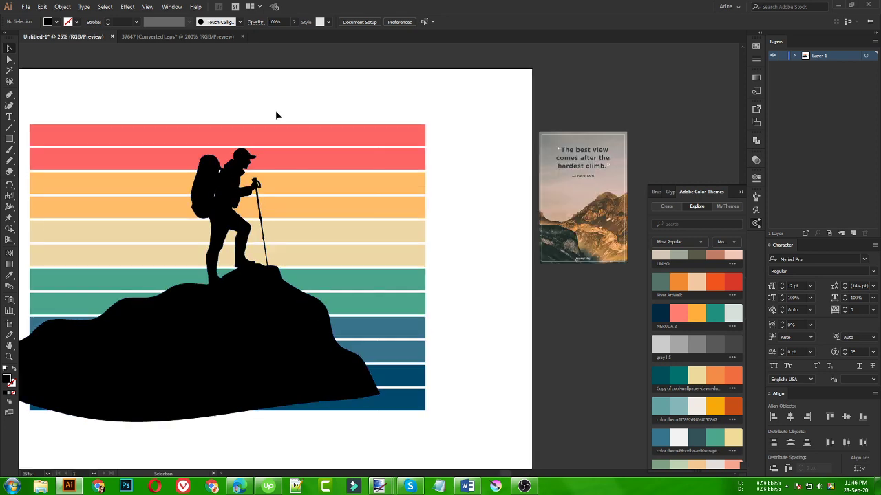
left_click_drag(289, 204, 312, 193)
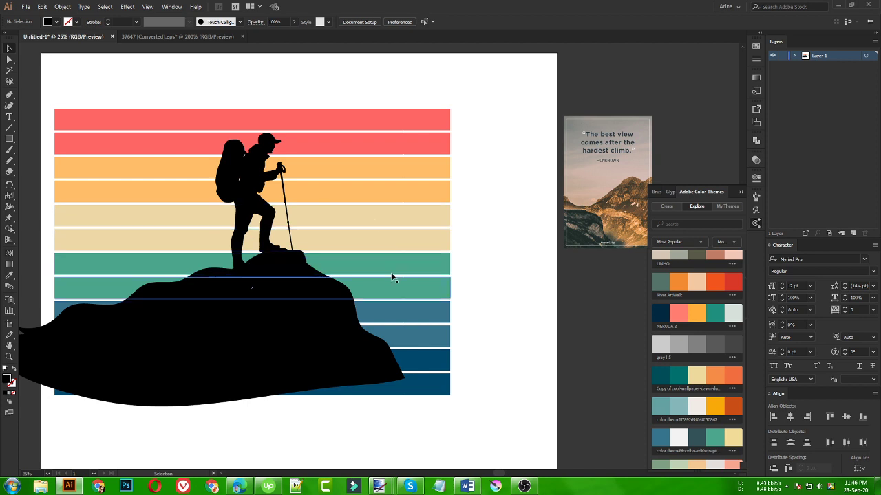
left_click_drag(9, 139, 41, 161)
left_click_drag(174, 131, 376, 333)
key("shift+x")
key("v")
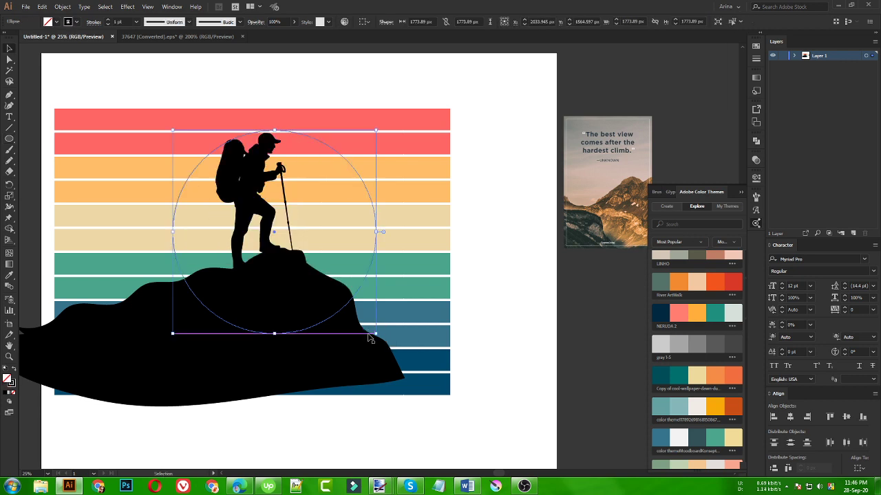
- Align the horizontal centres of the bars, circle and silhouette, then deselect everything
left_click_drag(165, 82, 406, 409)
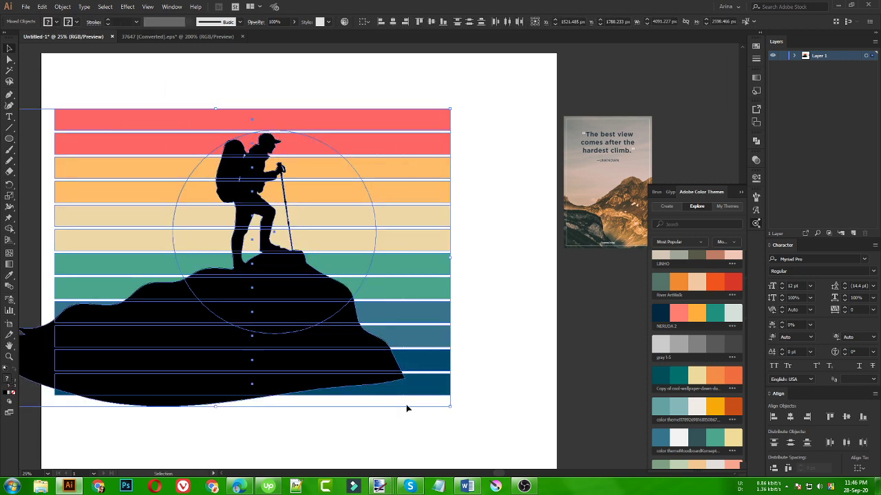
left_click(505, 287)
left_click_drag(466, 85, 441, 430)
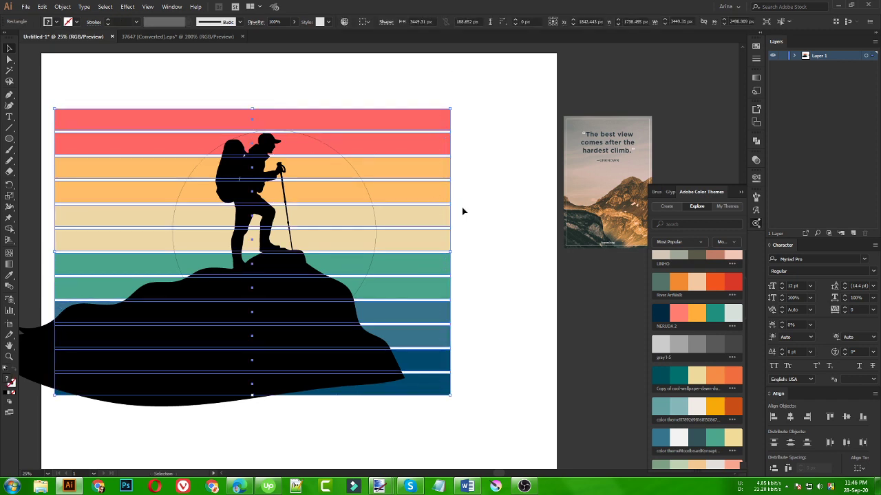
left_click_drag(161, 81, 365, 398)
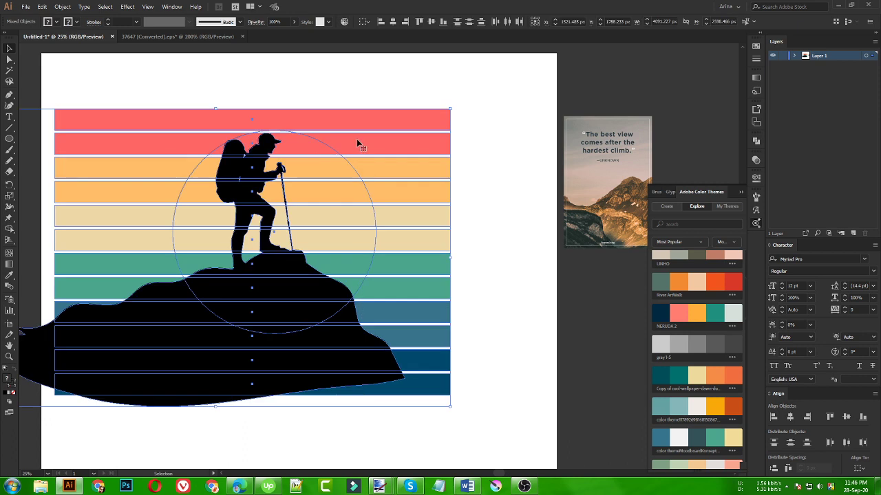
left_click(393, 22)
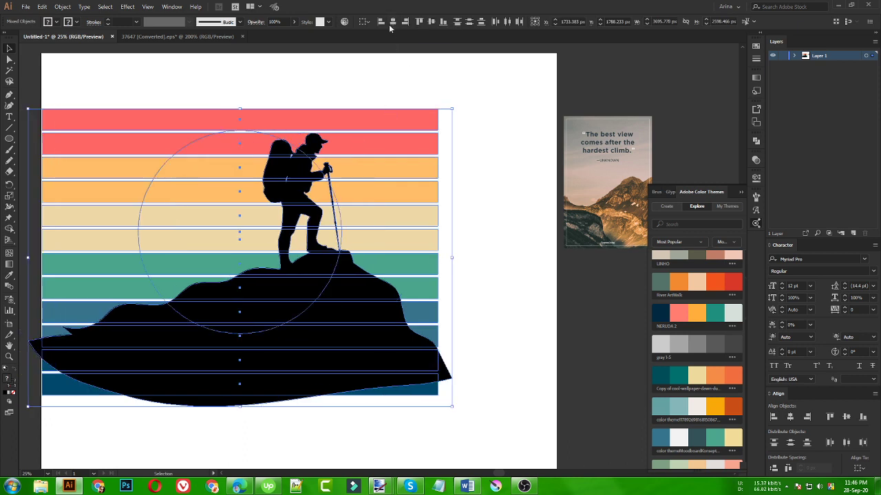
left_click(315, 69)
- Move the silhouette left and nudge it in small steps until the hiker stands centrally inside the circle
scroll(316, 69, "left", 3)
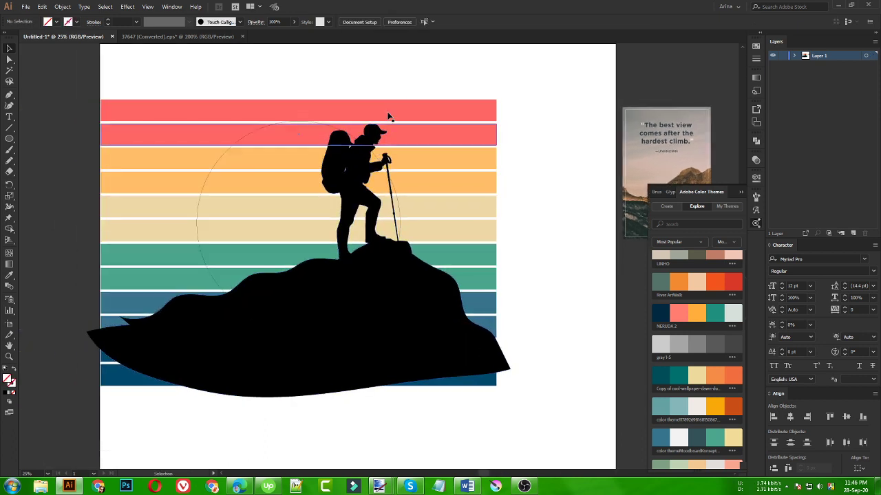
left_click_drag(389, 166, 282, 184)
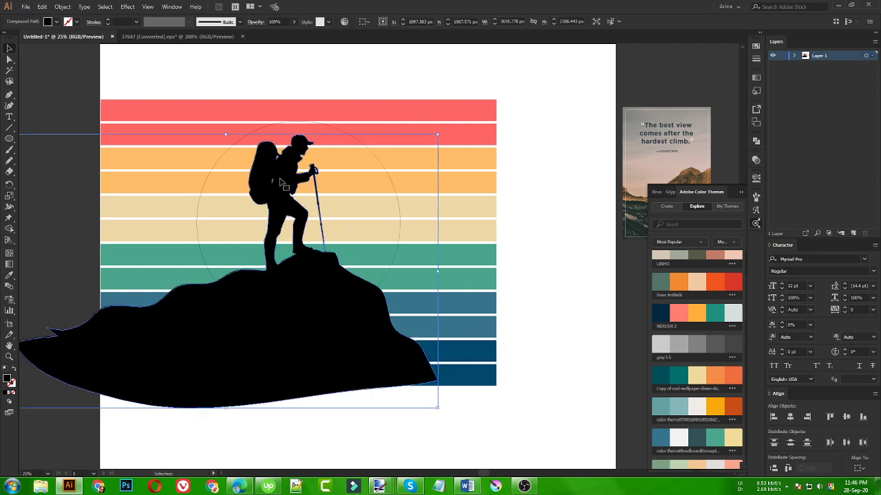
key("Right")
key("Right")
key("Right")
key("Right")
key("Right")
key("Right")
key("Right")
key("Right")
key("Right")
key("Right")
key("Right")
key("Right")
key("Right")
key("Right")
key("Right")
key("Right")
key("Right")
key("Right")
key("Right")
key("Right")
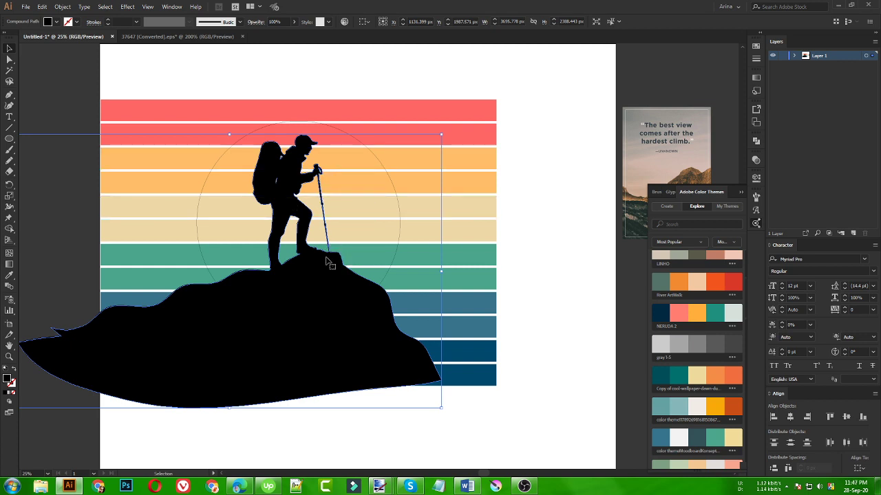
key("Right")
key("Right")
key("Right")
key("Right")
key("Right")
key("Right")
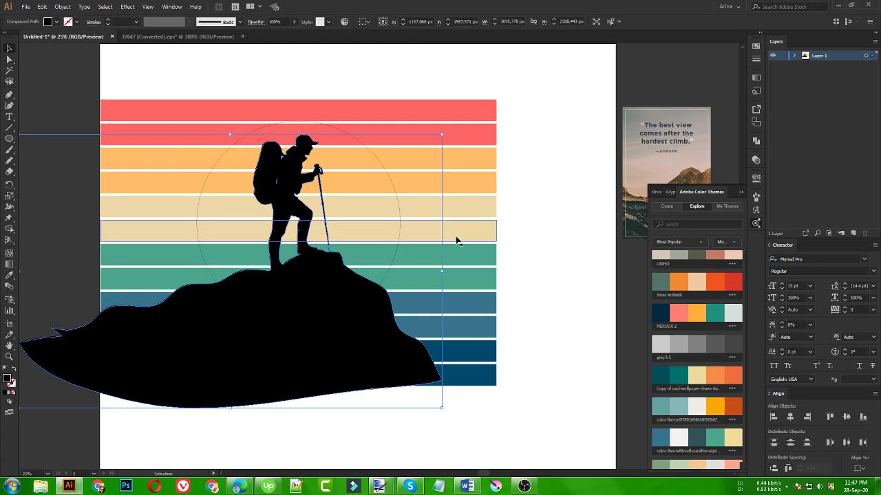
left_click(528, 236)
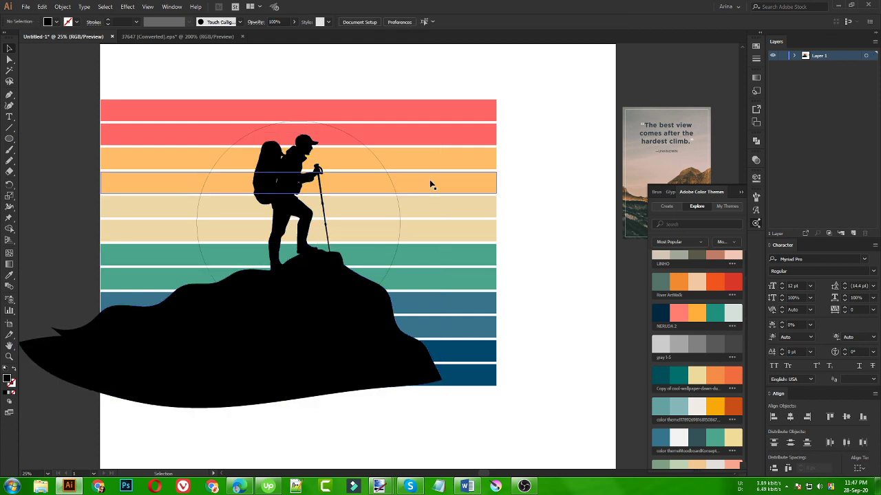
- Enlarge the circle proportionally to about 1963 px so its top meets the top edge of the bars
left_click(317, 123)
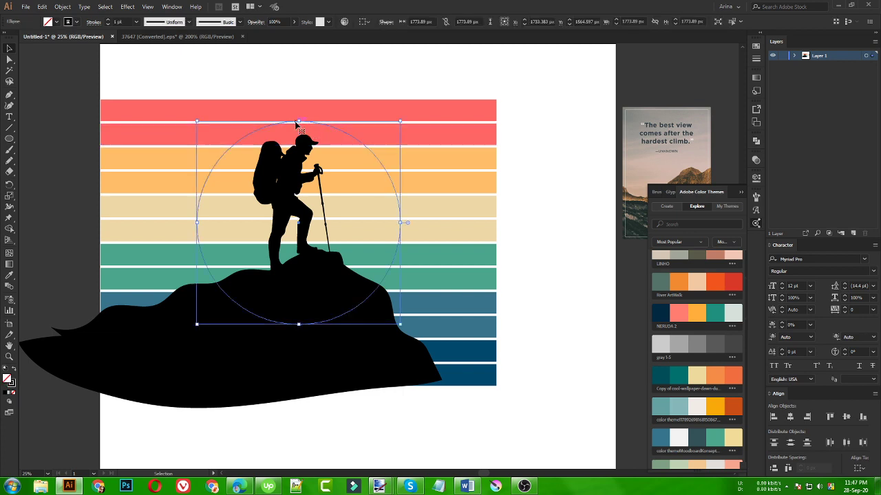
left_click_drag(297, 121, 300, 99)
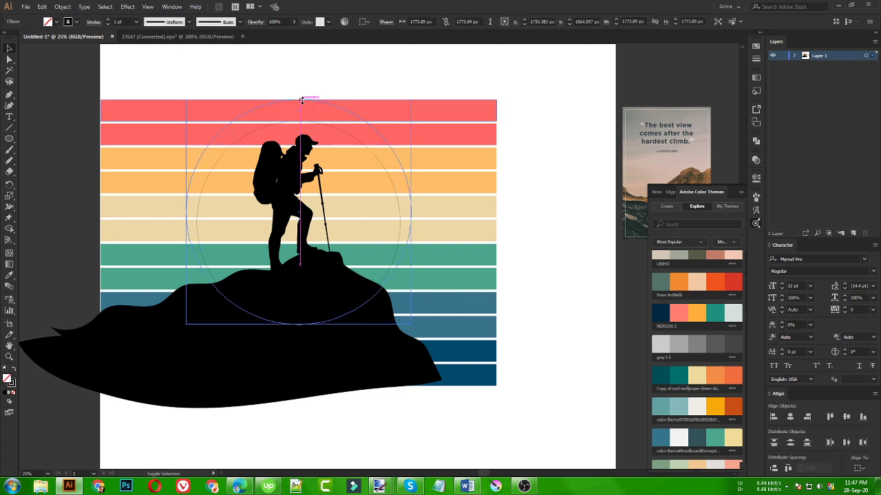
left_click(320, 75)
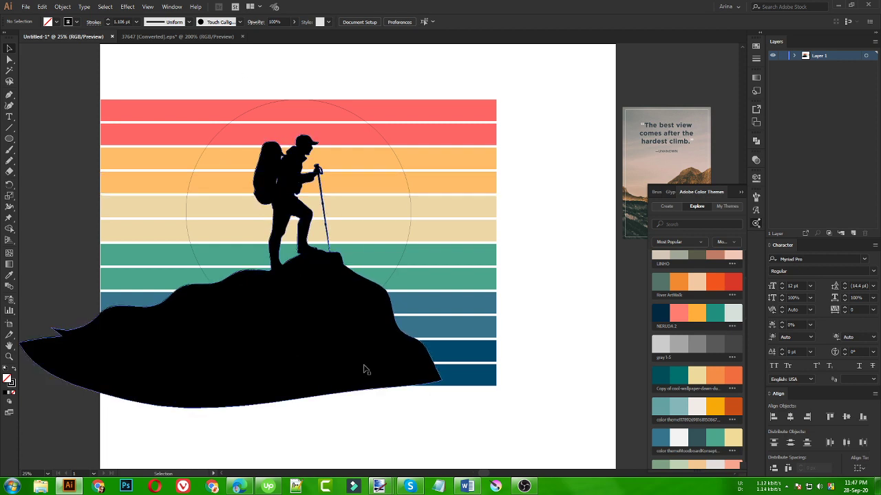
- Copy the outlined circle, crop the coloured bars to the original circle with Pathfinder Crop, and deselect the result
left_click(401, 166)
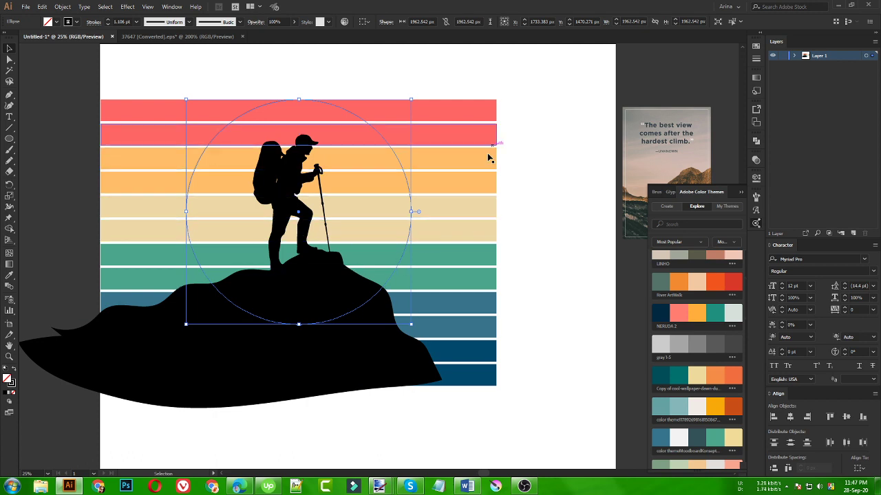
key("a")
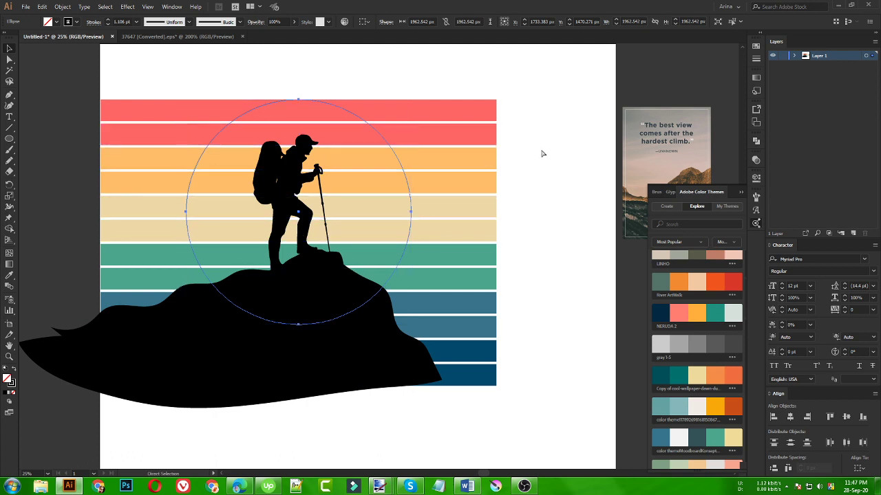
key("v")
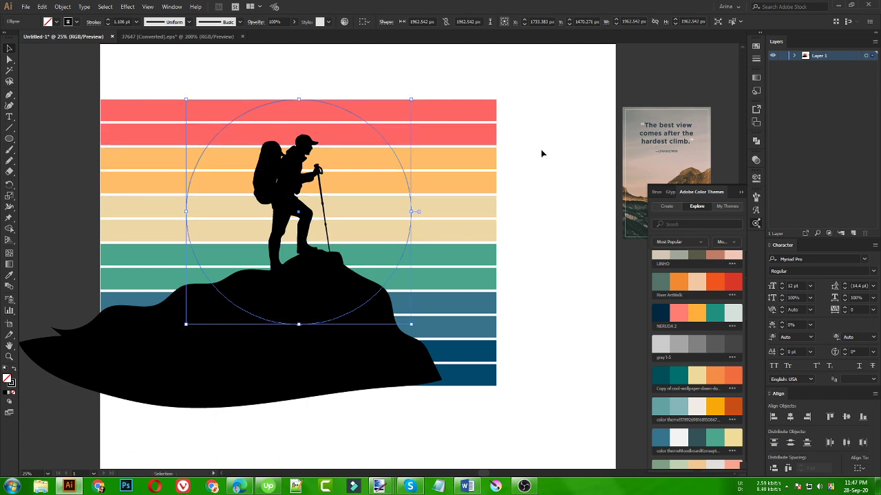
left_click_drag(139, 83, 211, 202)
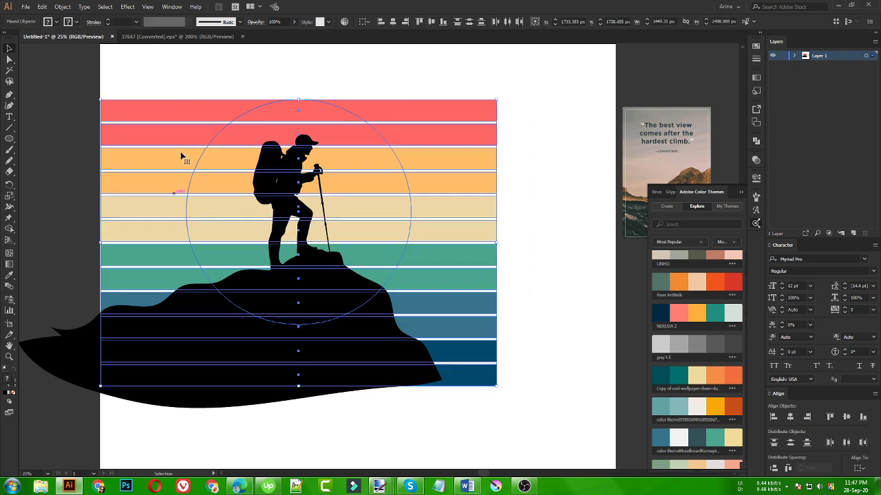
left_click(756, 140)
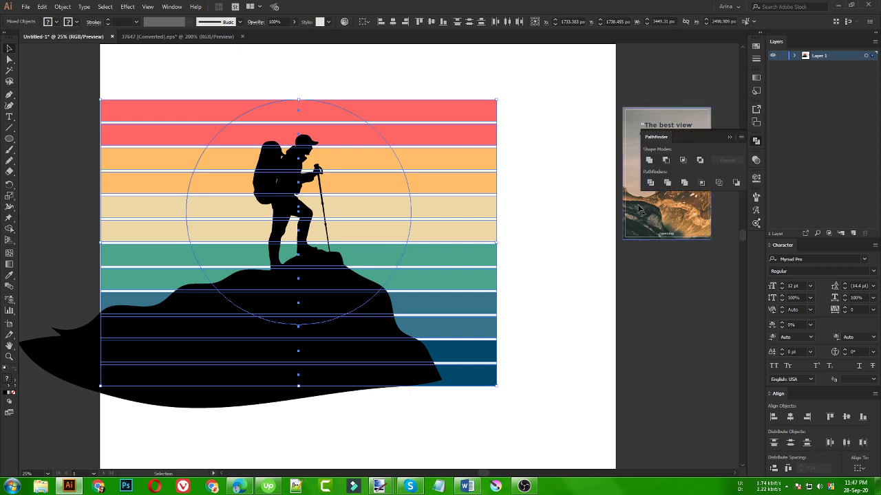
left_click(702, 183)
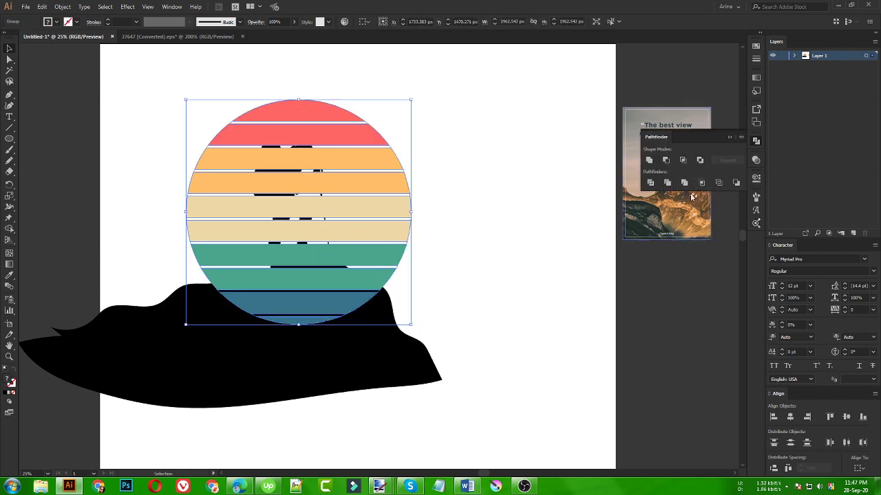
left_click(492, 297)
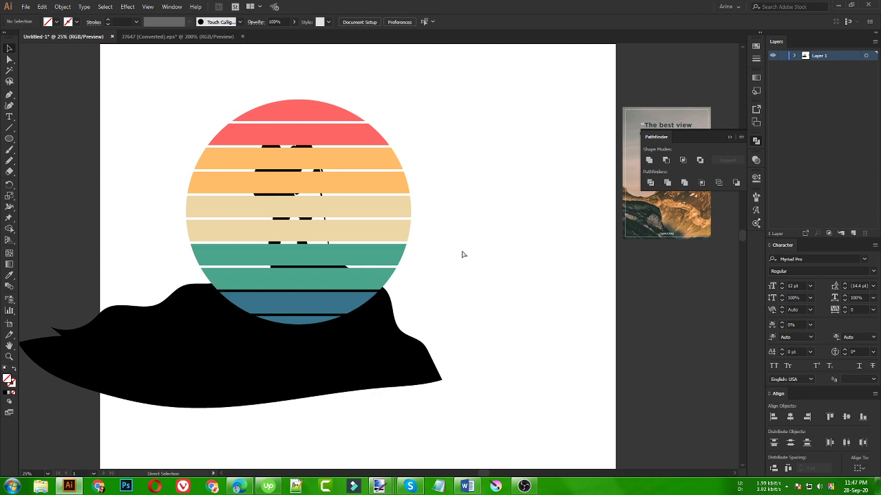
- Paste the copied circle in place and enlarge it proportionally from its centre to about 2051 px as an outer ring
key("ctrl+z")
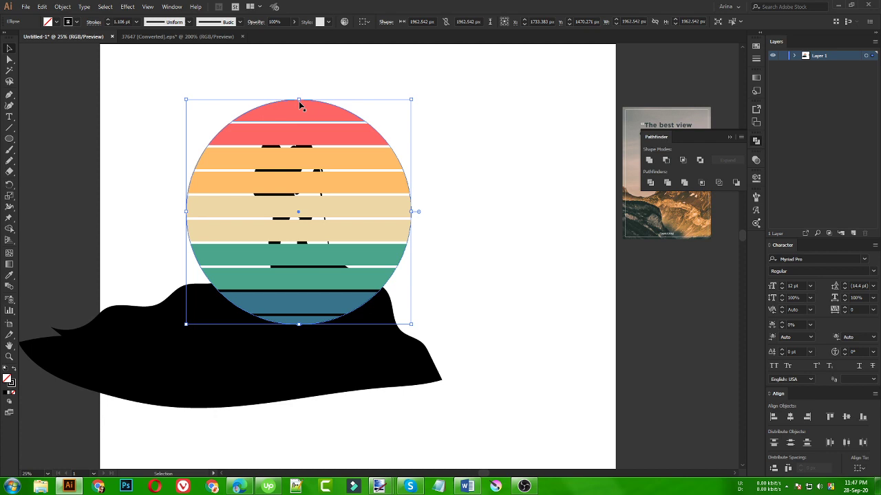
left_click_drag(299, 100, 301, 96)
left_click(525, 245)
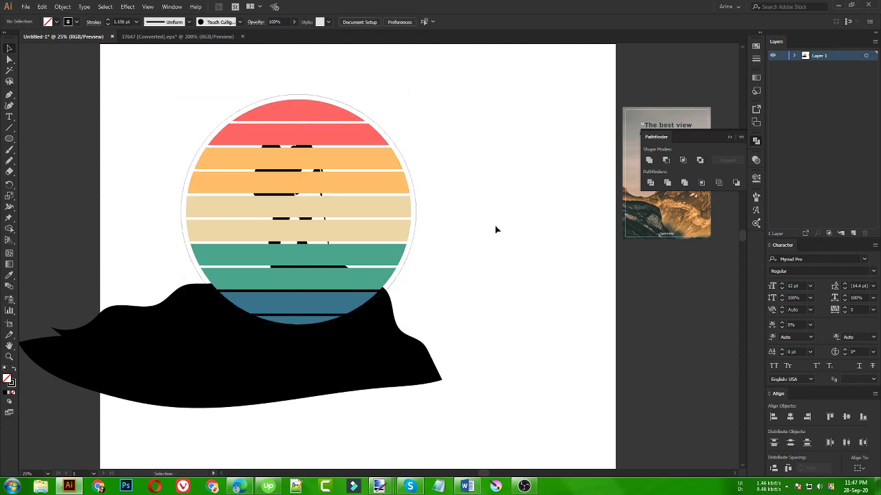
- Cut the striped circle together with its outer ring and paste them in place behind the hiker silhouette
left_click_drag(441, 154, 411, 167)
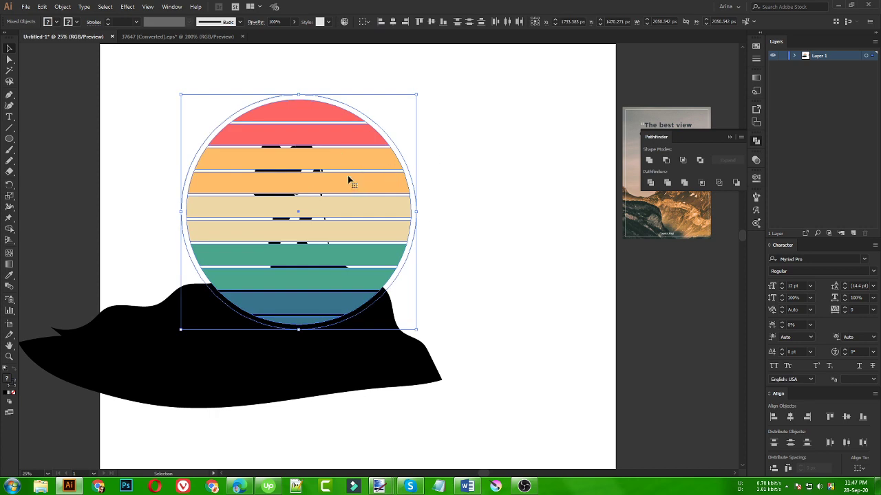
left_click(509, 241)
left_click_drag(438, 191, 395, 212)
key("a")
key("Delete")
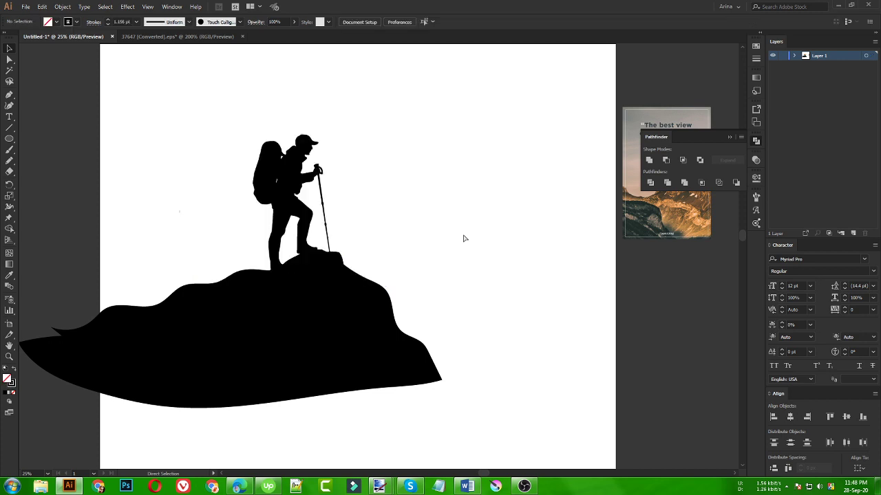
key("ctrl+z")
key("v")
left_click(463, 238)
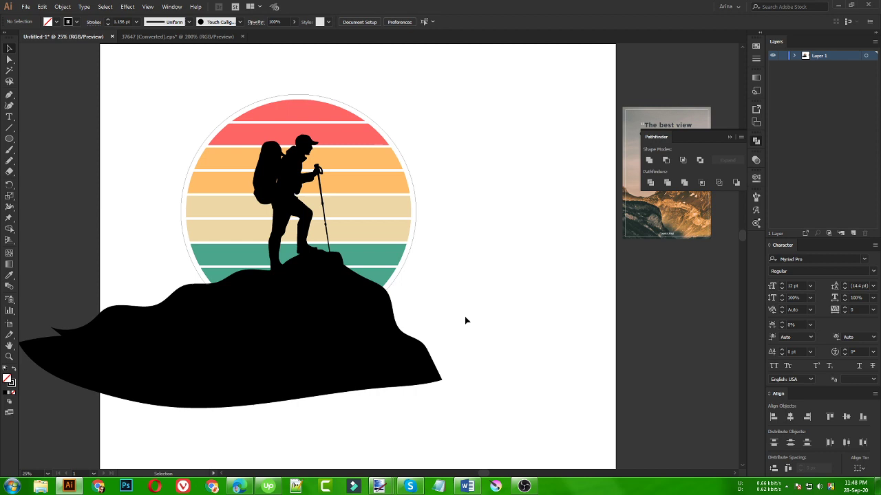
- With the Shape Builder, remove the mountain outside the striped circle and the circle's lower strips, leaving a flat base under the hiker
left_click(345, 288)
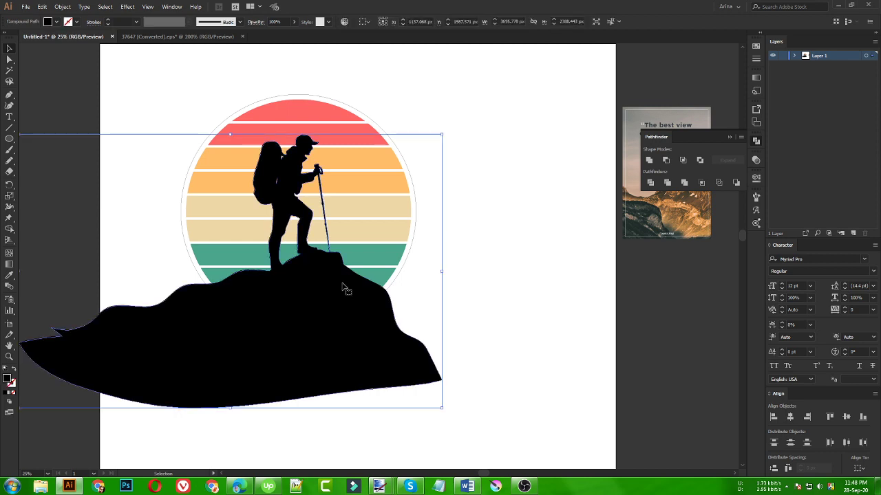
left_click(386, 269, "shift")
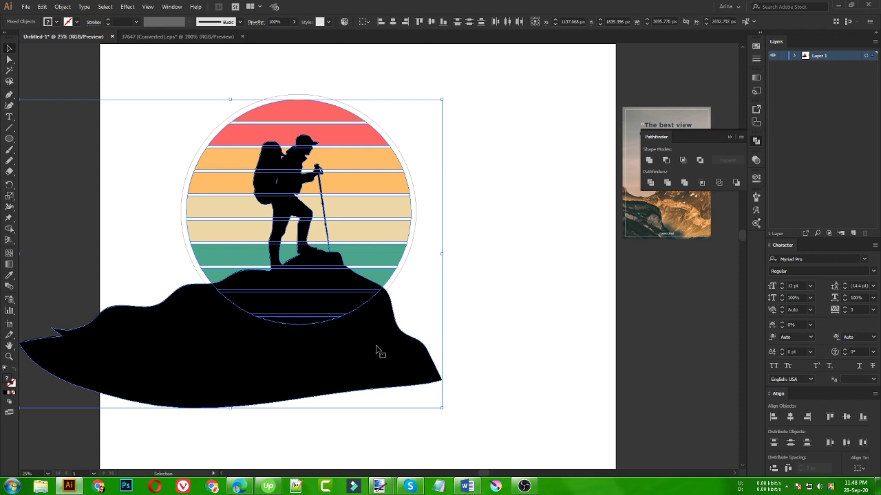
key("shift+m")
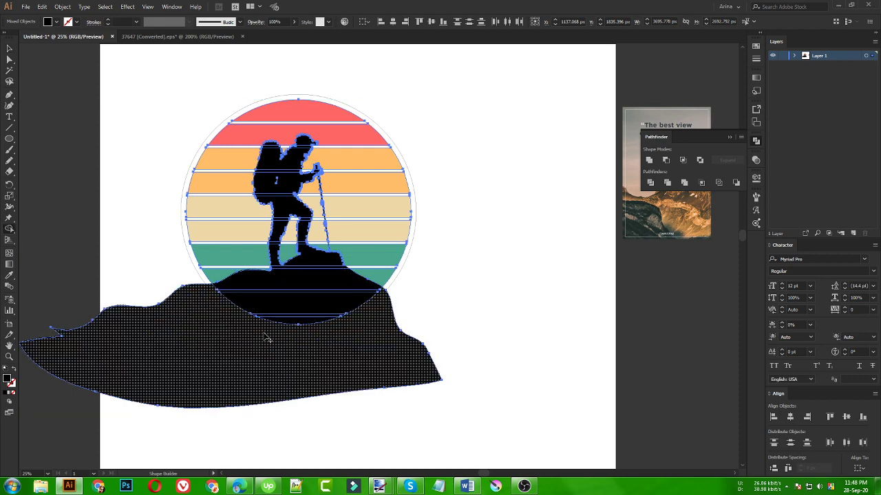
left_click(380, 357, "alt")
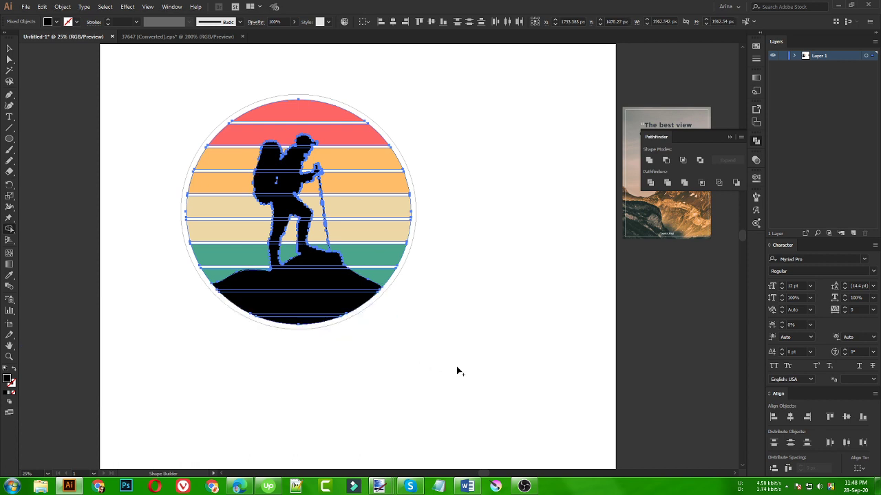
left_click(299, 313, "alt")
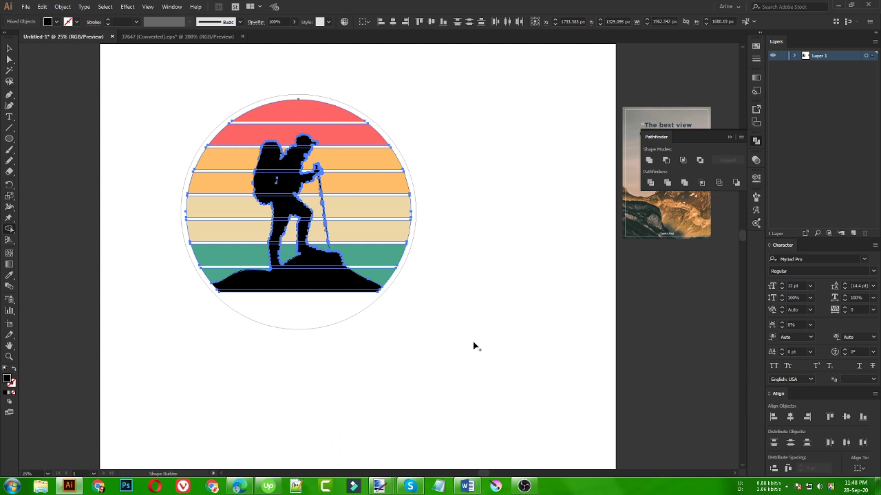
key("v")
left_click(437, 329)
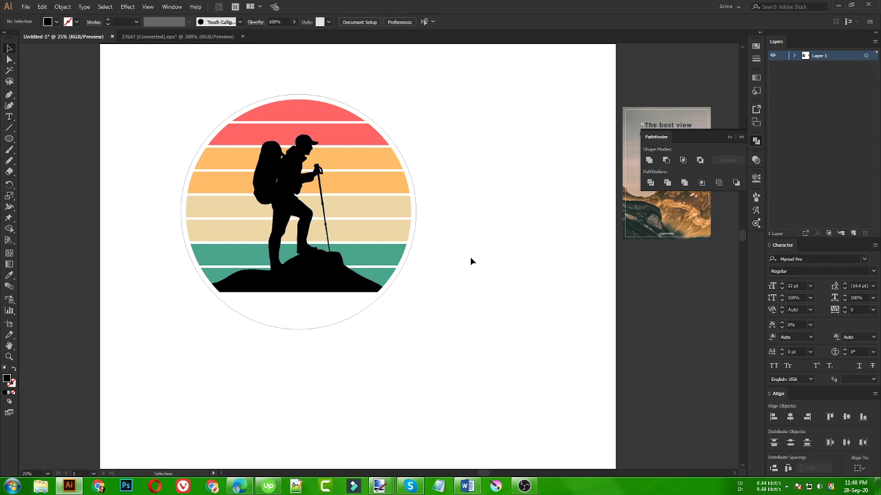
- Move the quote poster reference image onto the artboard beside the circular artwork
scroll(198, 119, "up", 1, "alt")
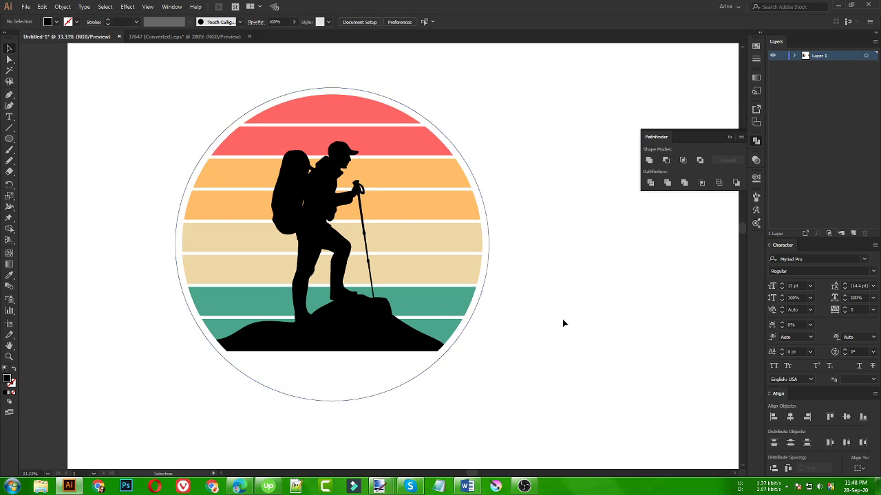
scroll(138, 165, "down", 1)
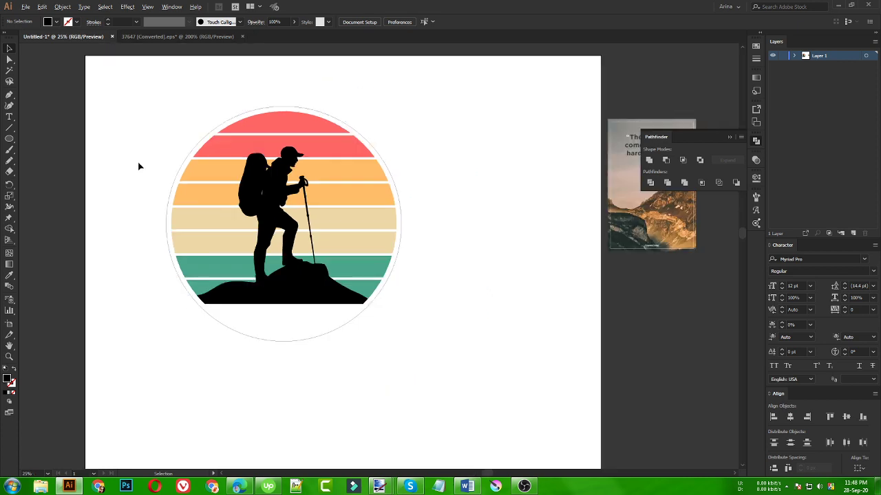
left_click_drag(479, 216, 423, 214)
left_click_drag(564, 195, 417, 206)
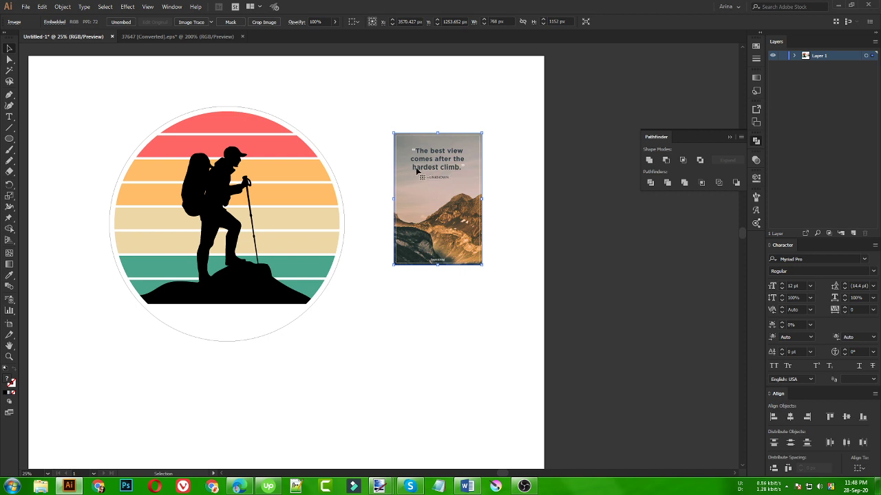
- Add the text line "The best view comes after the" below the artwork and scale it up to about 130 pt
left_click(355, 137)
left_click(6, 117)
left_click(320, 360)
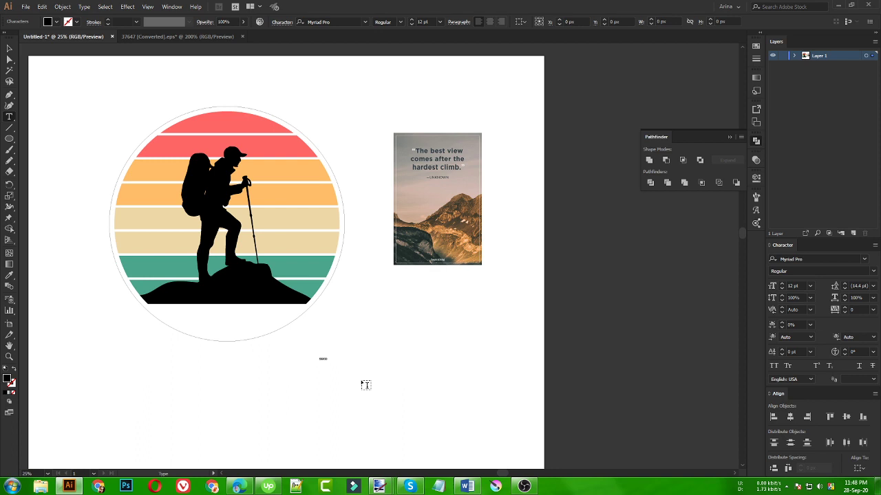
type("Th")
key("Escape")
left_click_drag(337, 362, 522, 407)
- Set the quote line in Norwester with All Caps and place it just beneath the outer circle
left_click(325, 21)
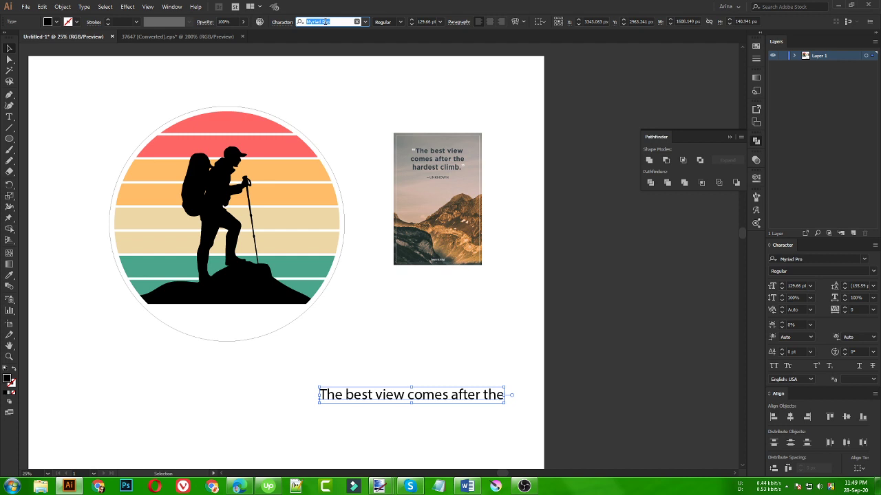
type("ror")
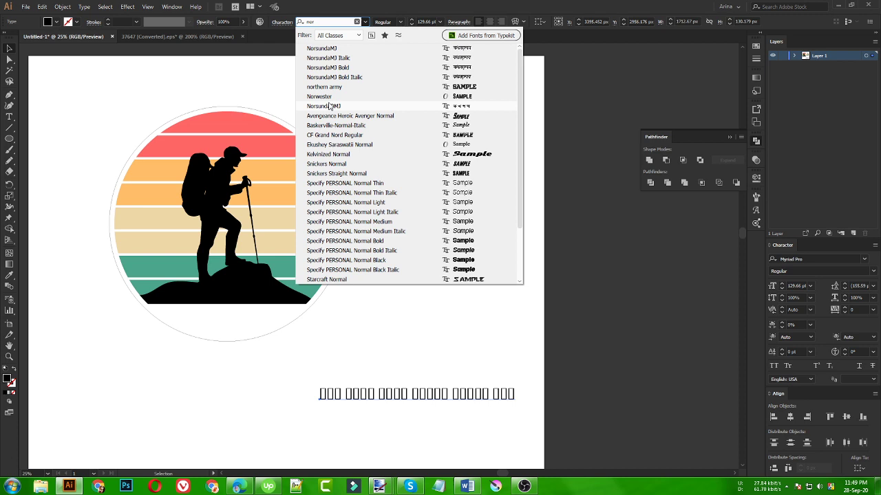
left_click(328, 99)
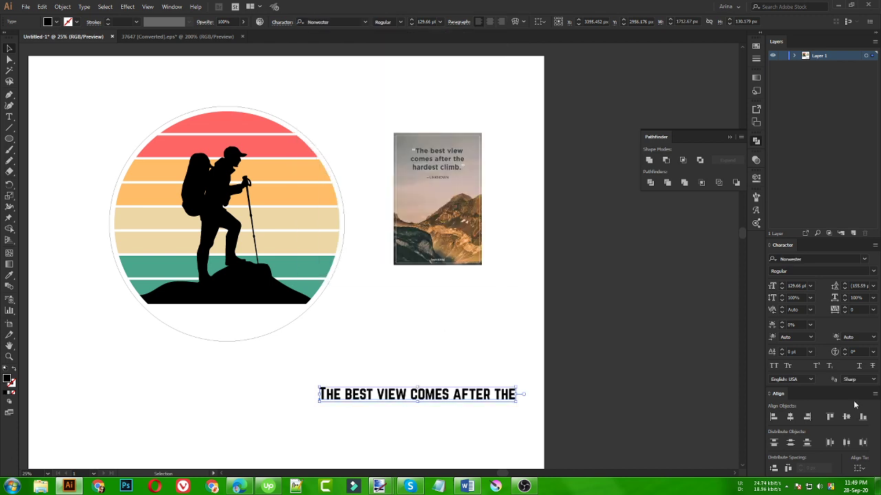
left_click_drag(457, 392, 297, 375)
scroll(95, 208, "up", 1)
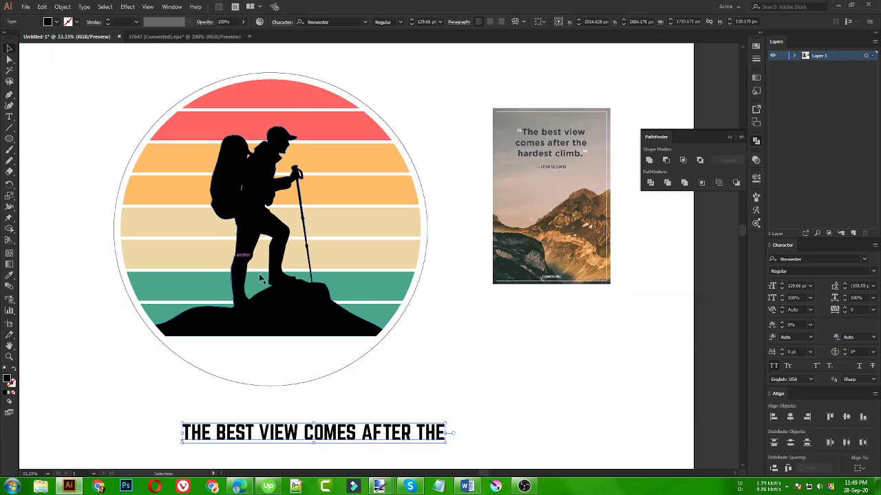
left_click_drag(380, 430, 344, 400)
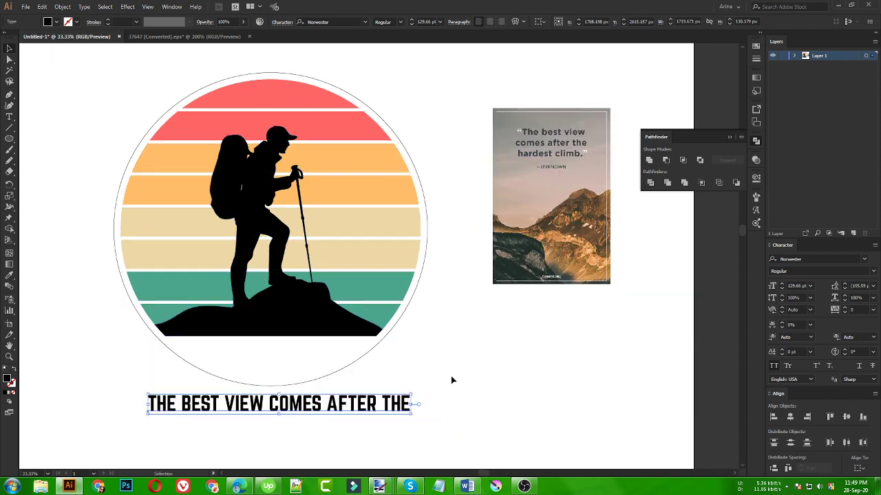
- Cut the quote line and put "THE BEST VIEW COMES AFTER THE" on the outer circle as type on a path
left_click(337, 424)
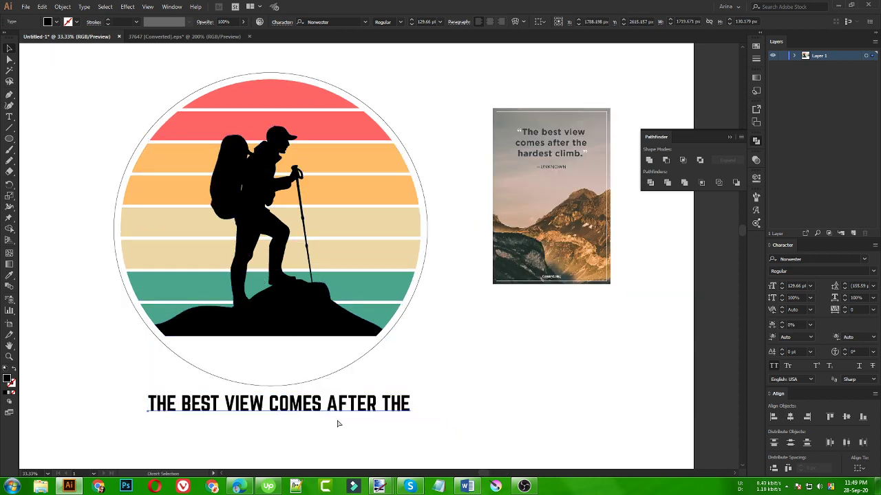
left_click(356, 411)
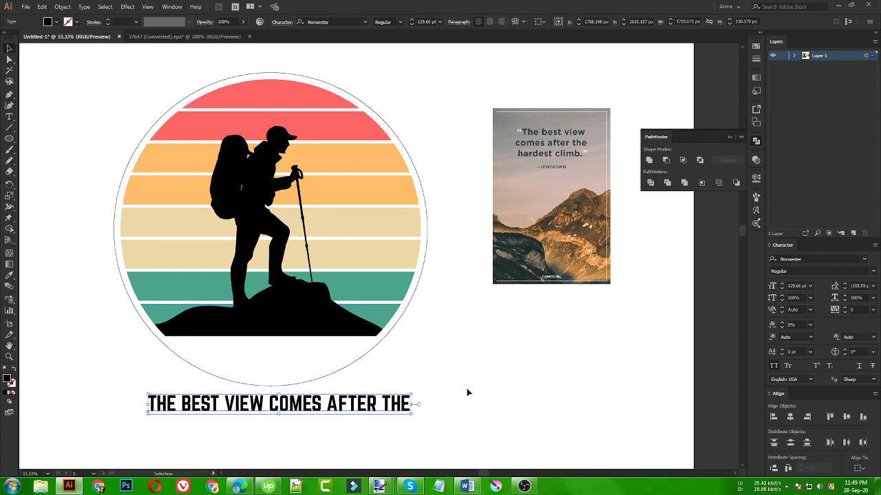
key("Delete")
left_click_drag(8, 119, 43, 146)
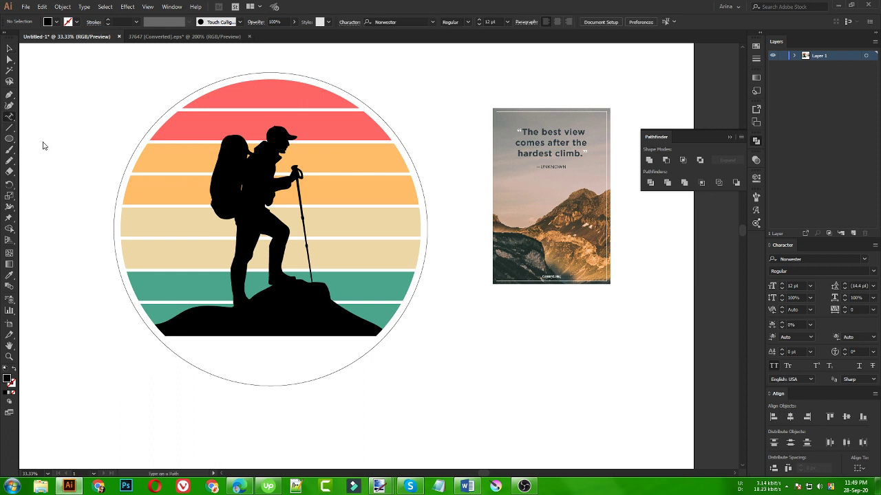
left_click(136, 146)
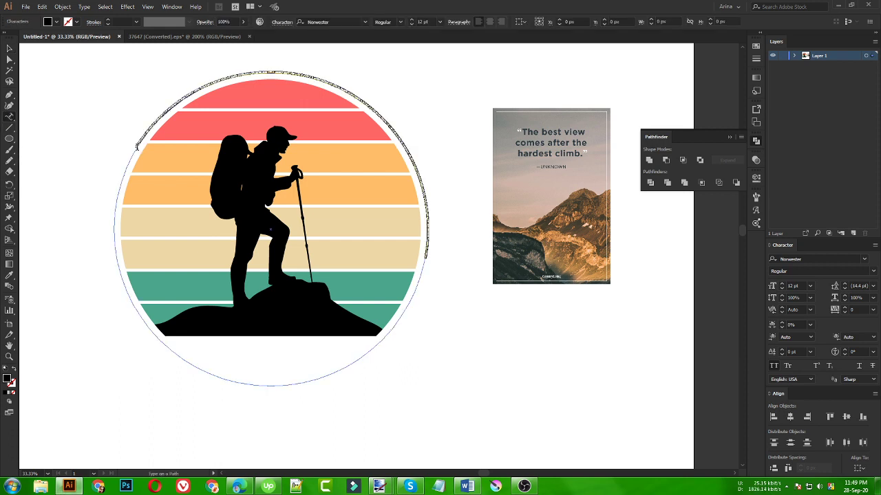
type("THE BEST VIEW COMES AFTER THE")
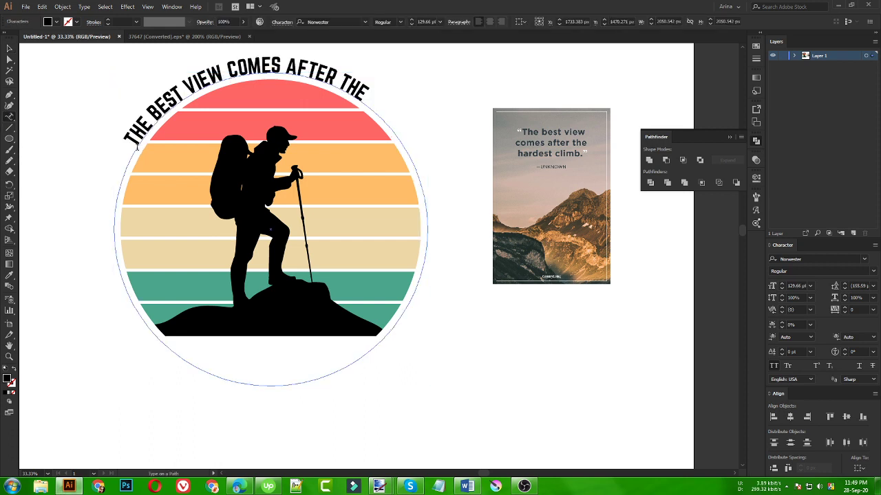
- Set the curved text to 230 pt and move its start and end brackets to the circle's leftmost and rightmost points
left_click(10, 48)
scroll(409, 256, "down", 1)
left_click(428, 21)
type("230")
key("Return")
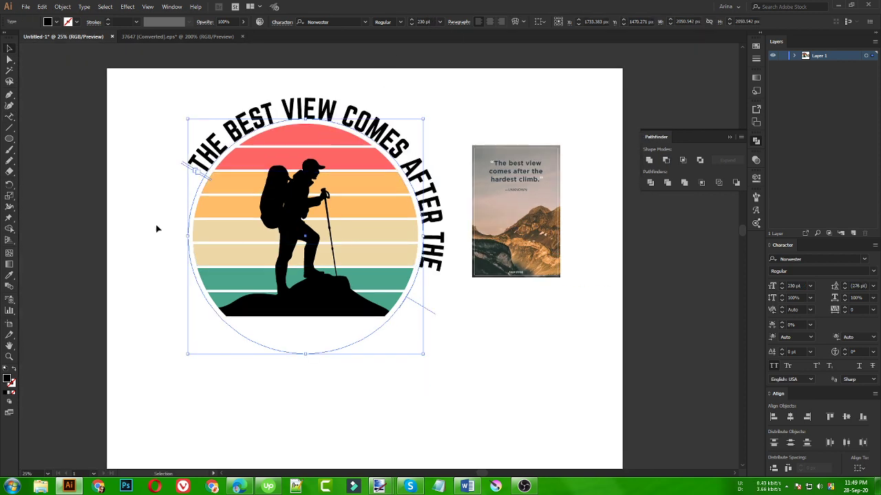
left_click_drag(186, 168, 428, 238)
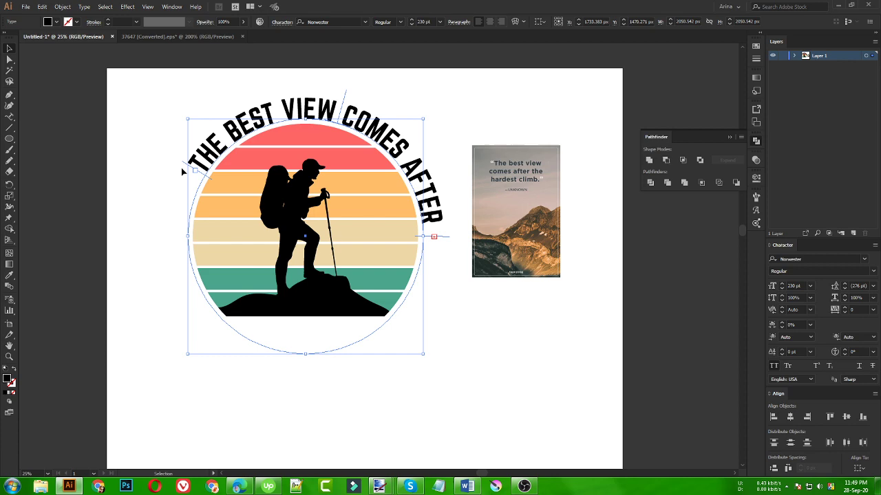
left_click_drag(185, 167, 159, 237)
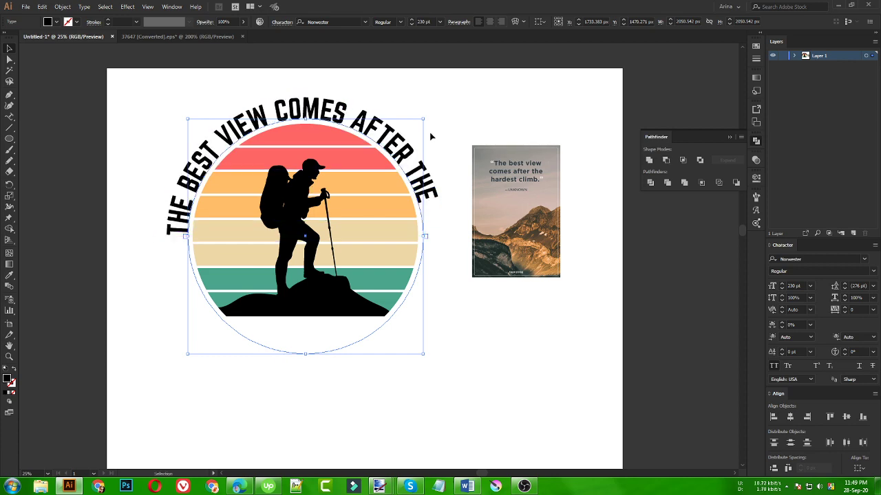
- Center-align the curved quote text along its circle and increase its size to 250 pt
left_click(490, 23)
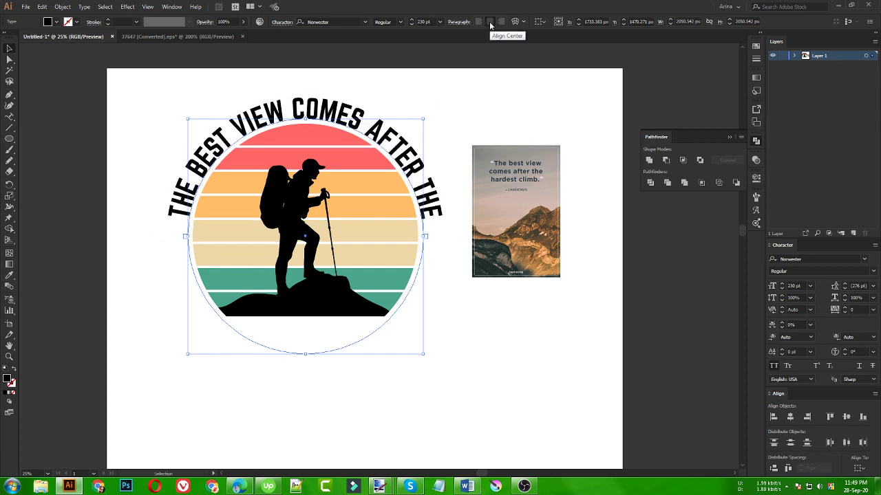
left_click(423, 21)
key("shift+Up")
key("shift+Up")
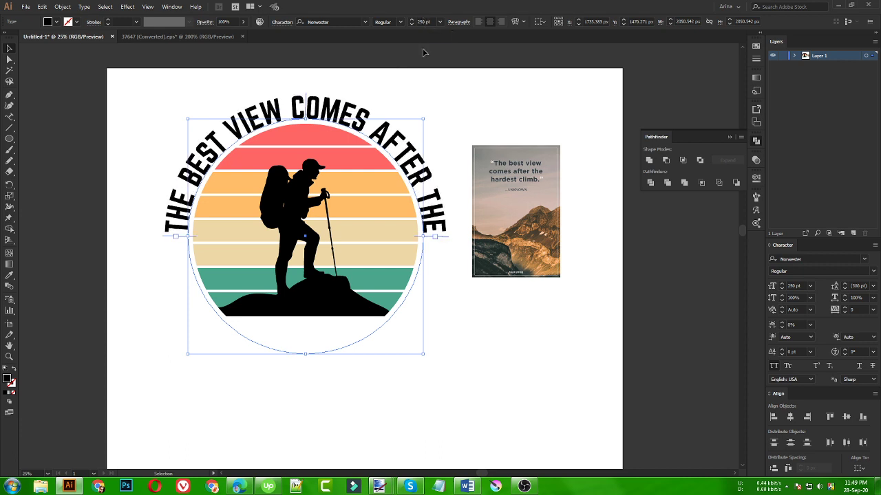
left_click(433, 89)
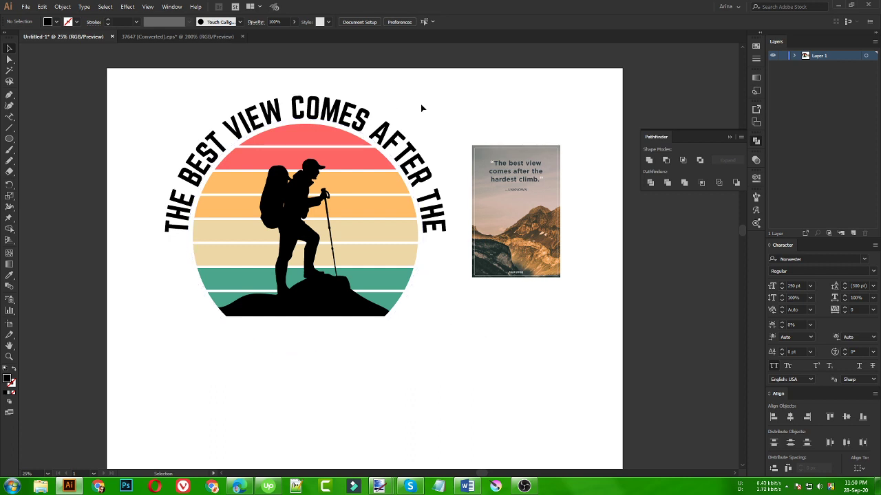
- Add the word "HARDEST" below the mountain and scale it up to about 602 pt
left_click(10, 116)
left_click(45, 118)
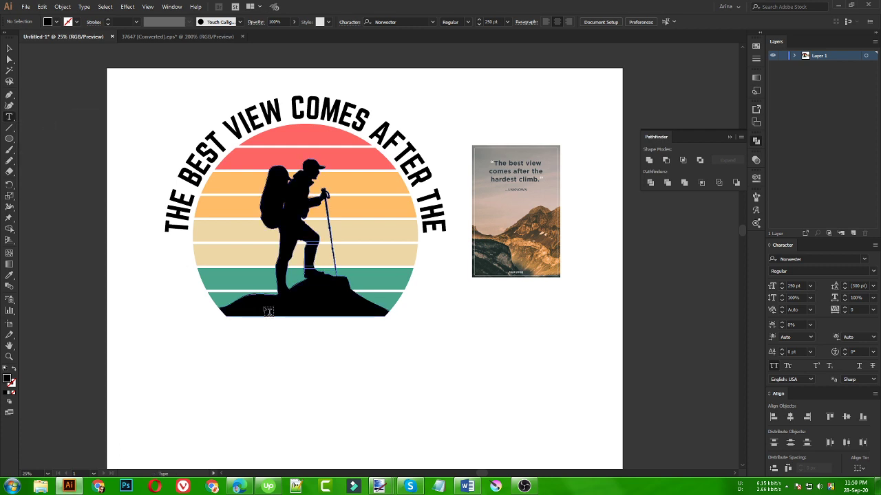
left_click(253, 358)
type("HARDEST")
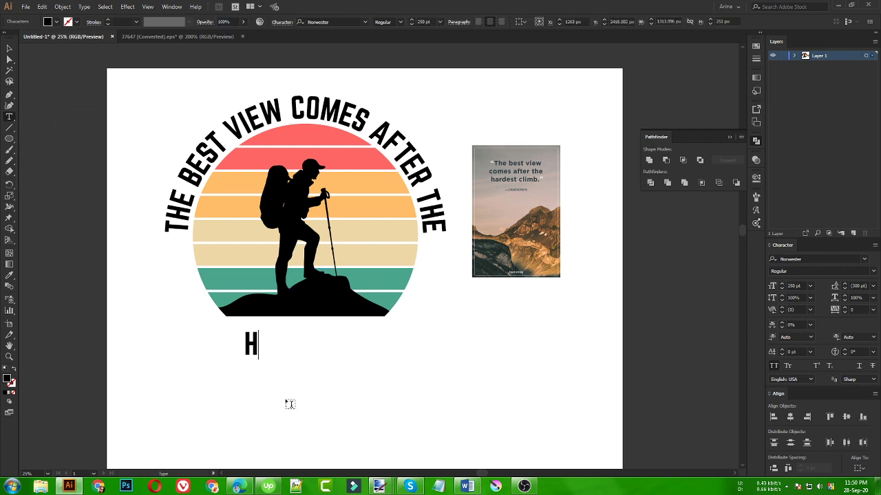
left_click(9, 49)
left_click_drag(307, 348, 344, 353)
- Nudge HARDEST slightly left and up until it sits centered just beneath the mountain base
key("Left")
key("Left")
key("Left")
key("Left")
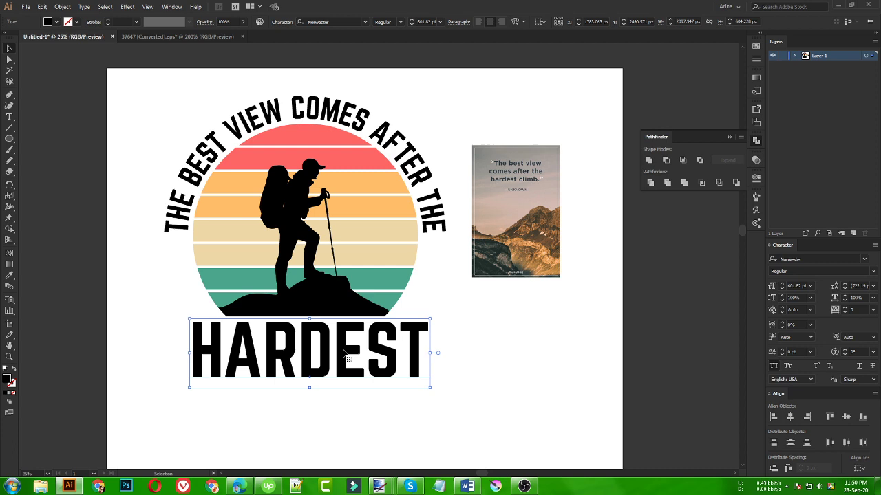
key("Up")
key("Up")
key("Up")
key("Up")
key("Up")
key("Up")
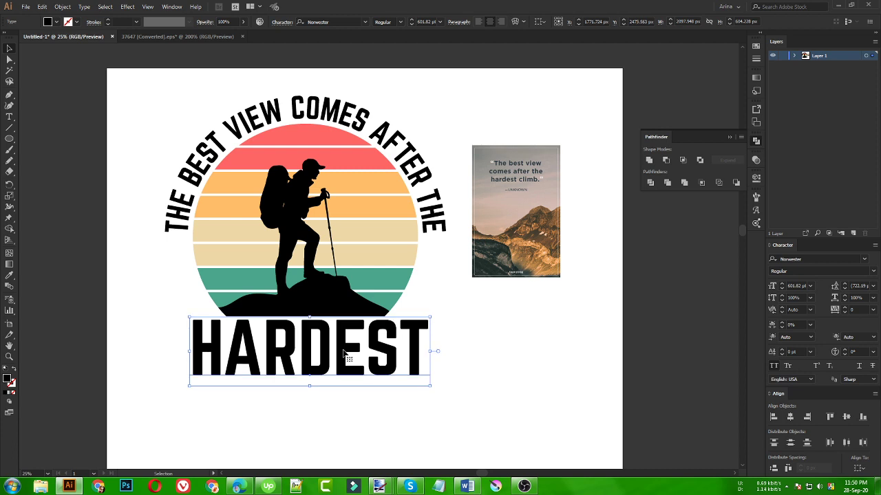
left_click(350, 414)
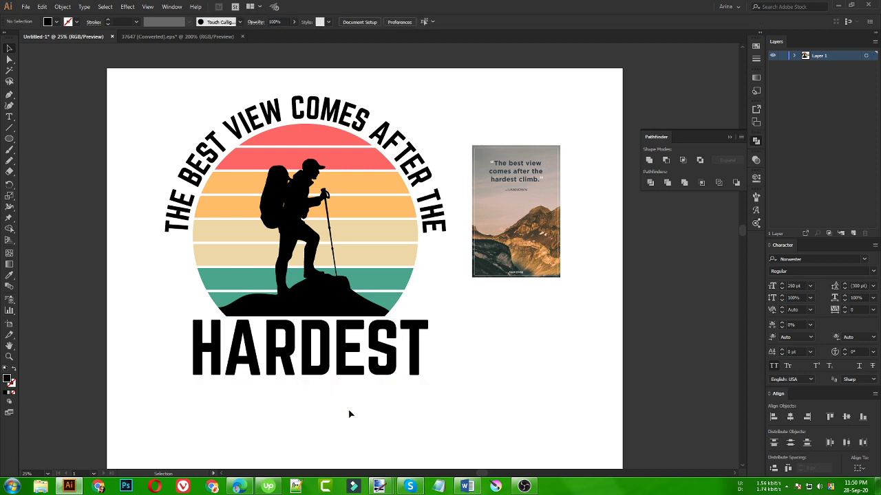
- Duplicate HARDEST straight down and change the copy's text to "CLIMB"
left_click_drag(328, 347, 327, 417)
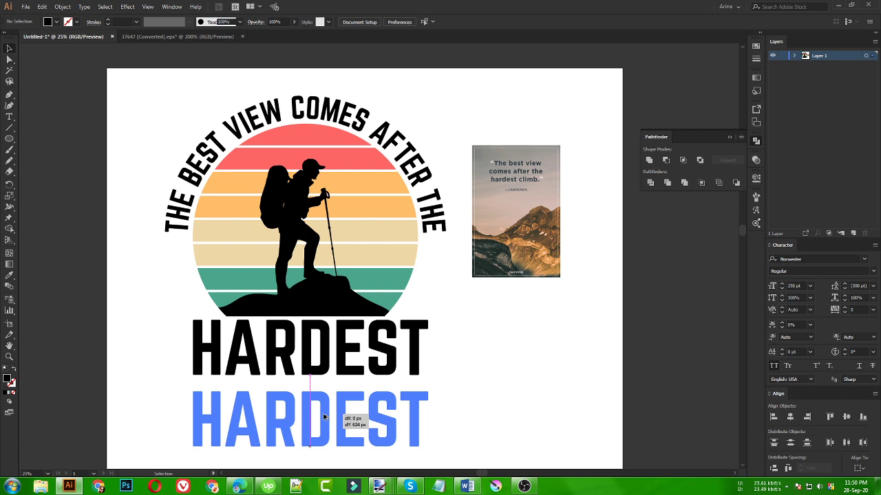
double_click(325, 418)
type("CLIMB")
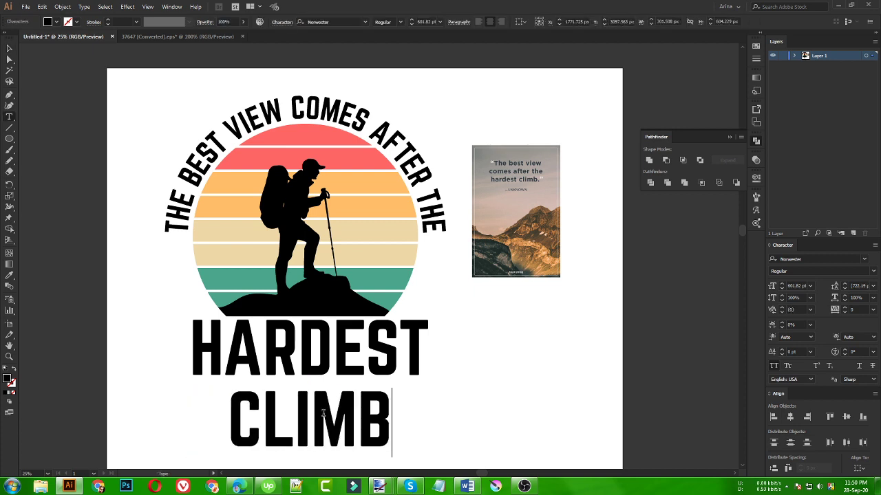
left_click(8, 47)
left_click(272, 352)
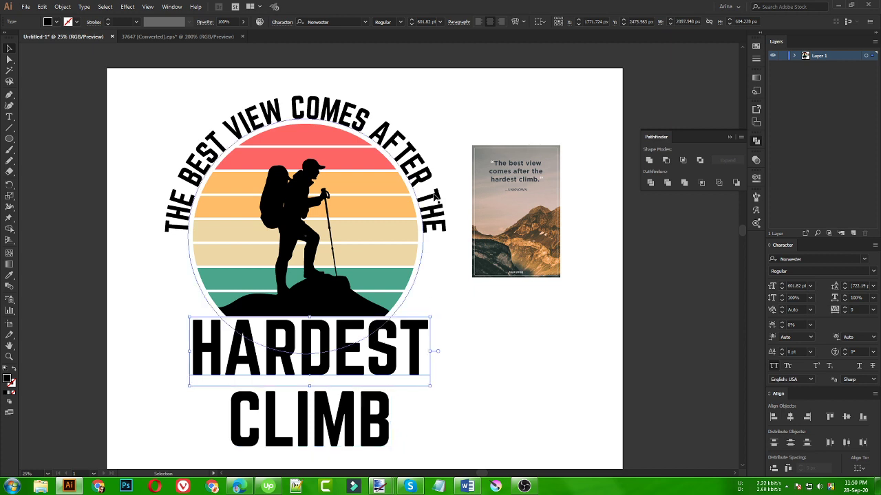
left_click(161, 114)
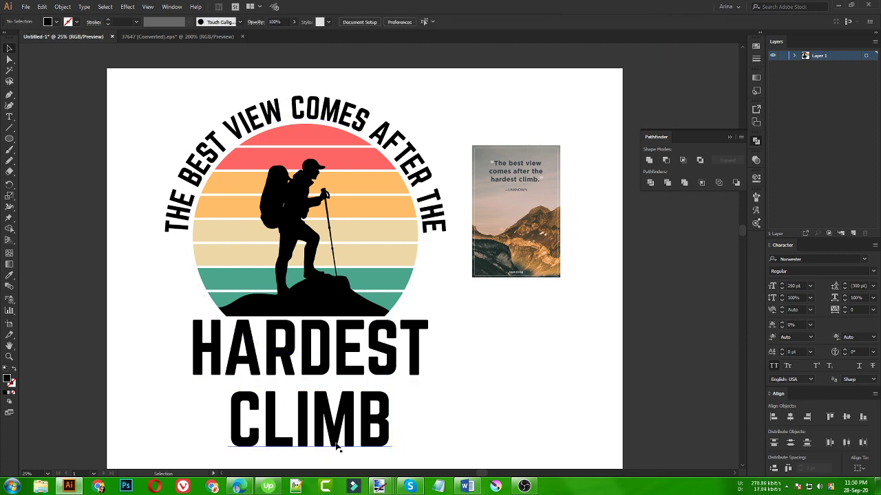
- Set the CLIMB text in Milky Brush with All Caps off and move it up closer to HARDEST
left_click(374, 431)
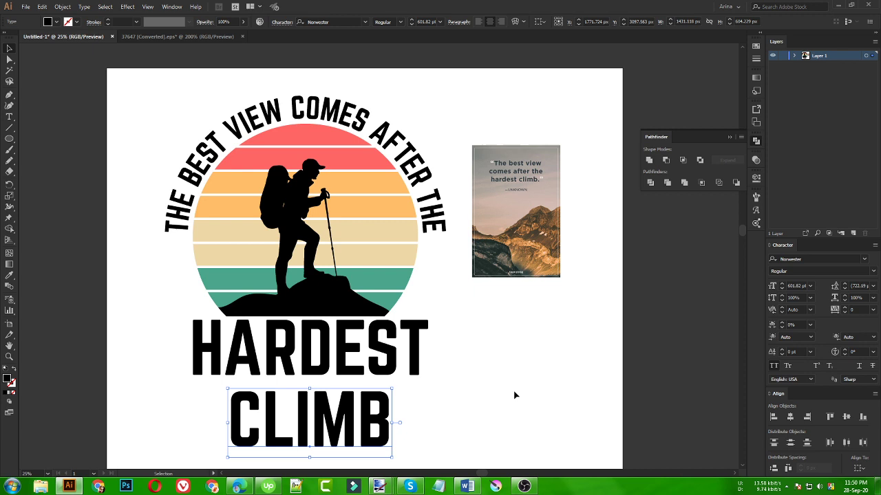
left_click(347, 22)
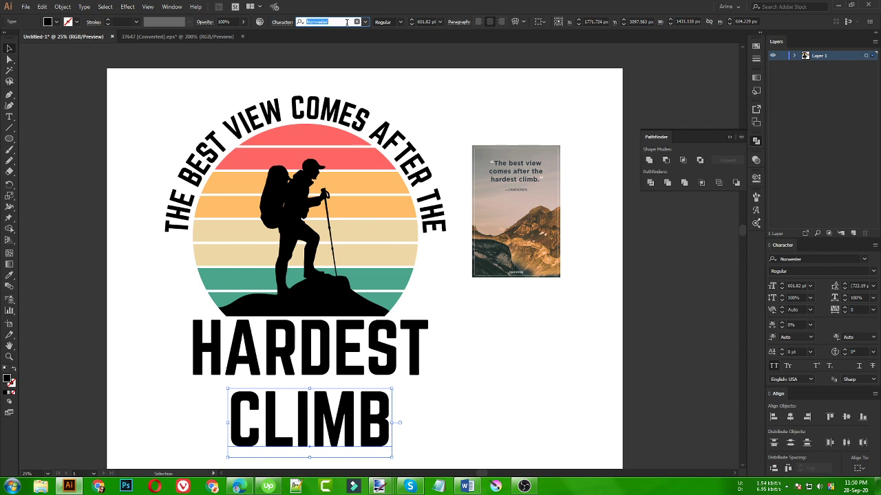
type("mi")
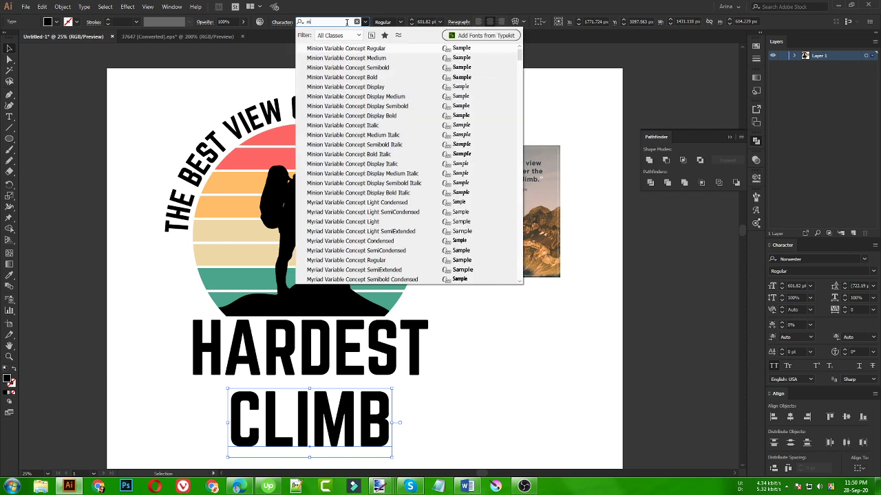
type("l")
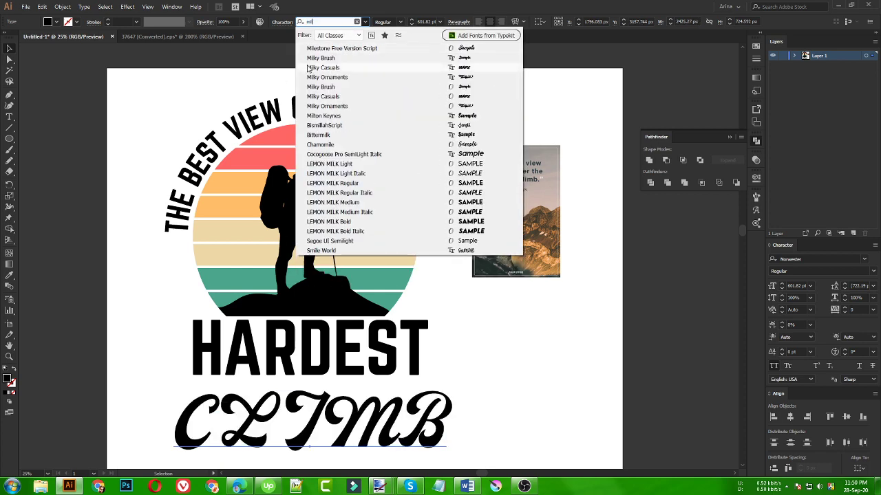
left_click(321, 61)
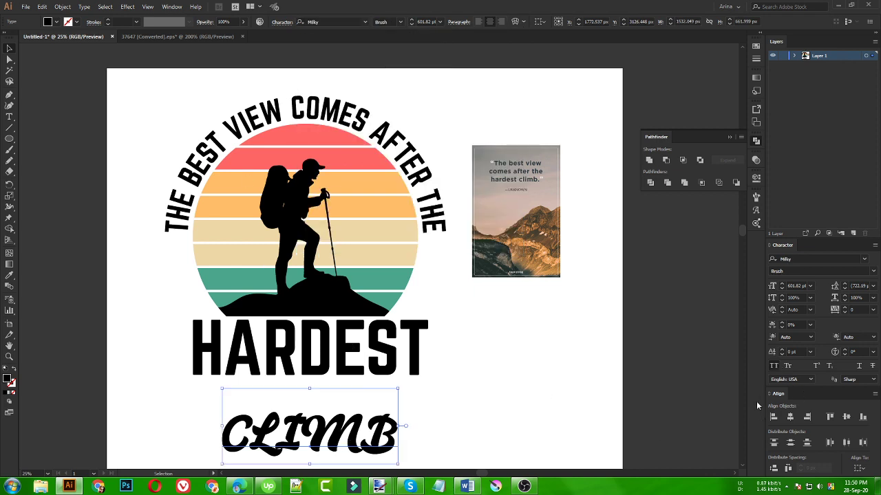
left_click(772, 366)
scroll(425, 422, "down", 2)
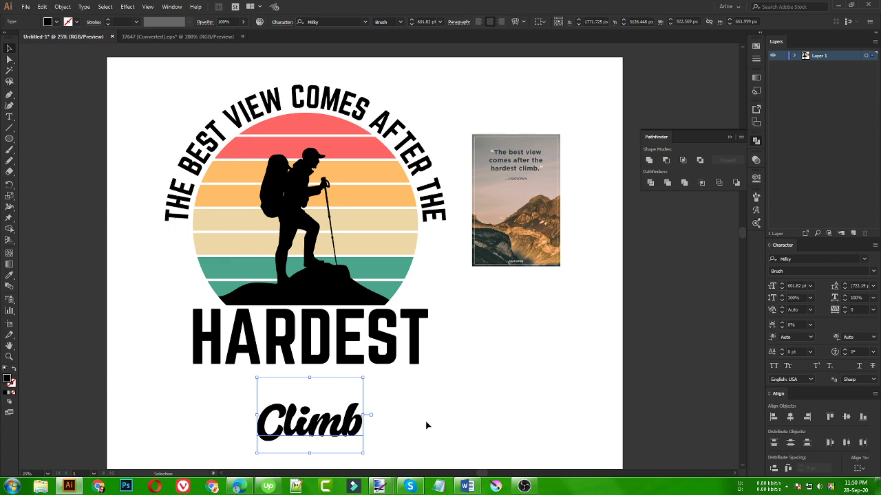
left_click(425, 422)
left_click_drag(337, 395, 335, 369)
- Raise only the letter C of Climb with the Touch Type tool to a baseline shift of about 34 pt
scroll(308, 364, "up", 1)
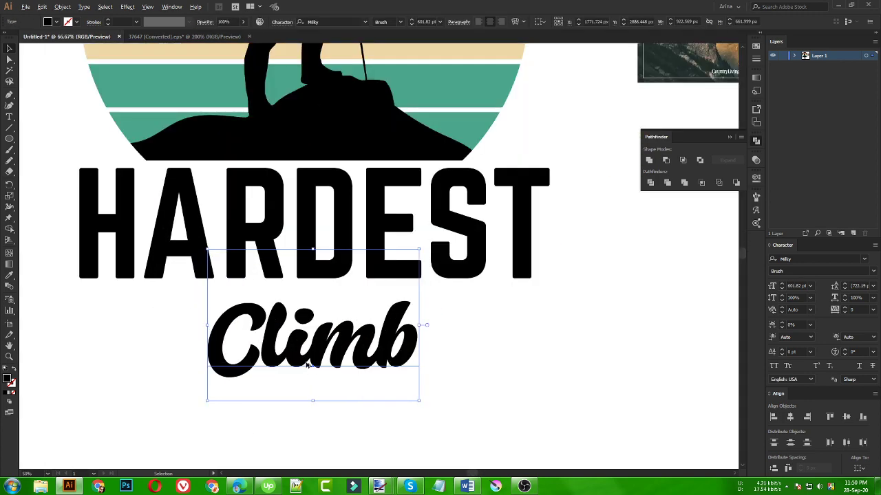
scroll(307, 365, "up", 1)
scroll(307, 365, "down", 2)
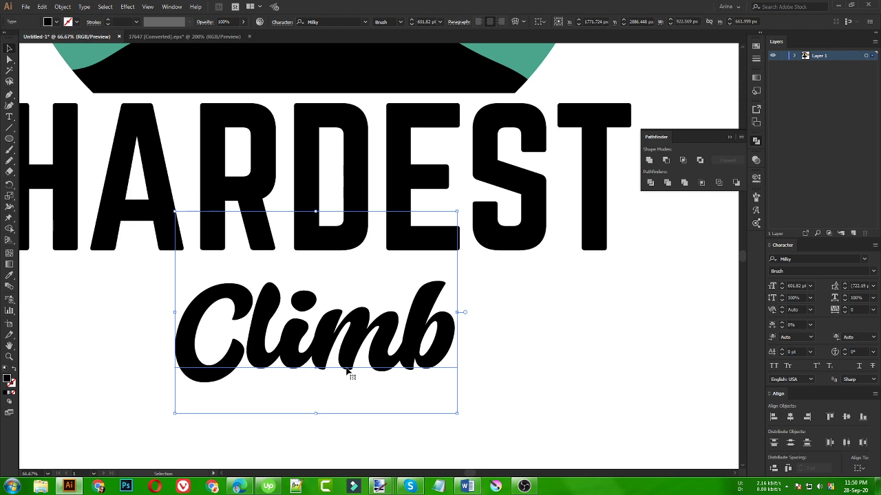
key("shift+t")
left_click(212, 306)
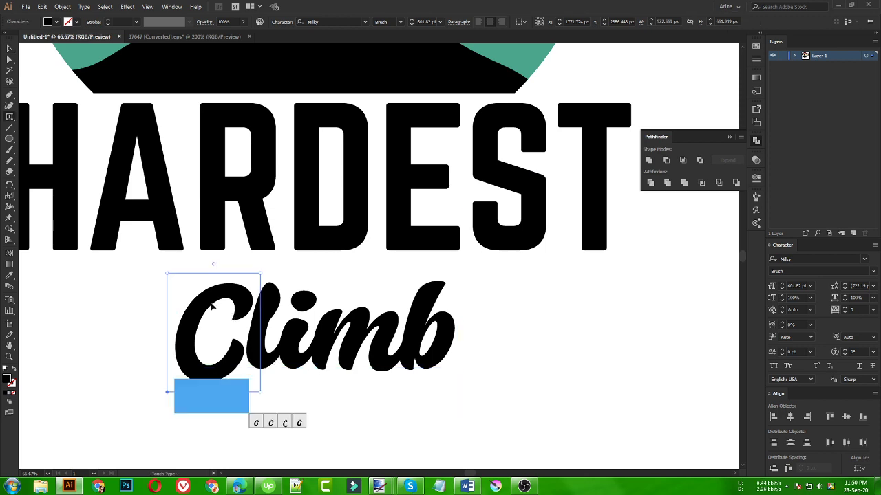
key("alt+shift+Up")
key("alt+shift+Up")
key("alt+shift+Up")
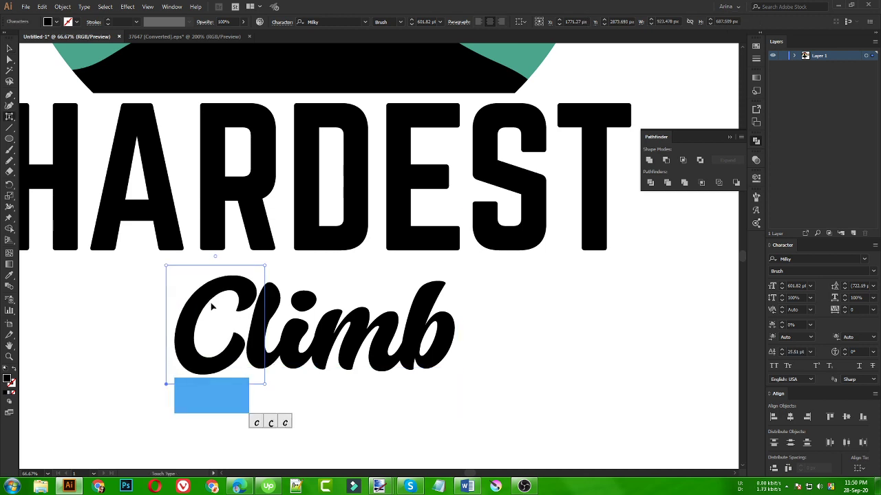
key("alt+shift+Up")
key("alt+shift+Up")
key("alt+shift+Up")
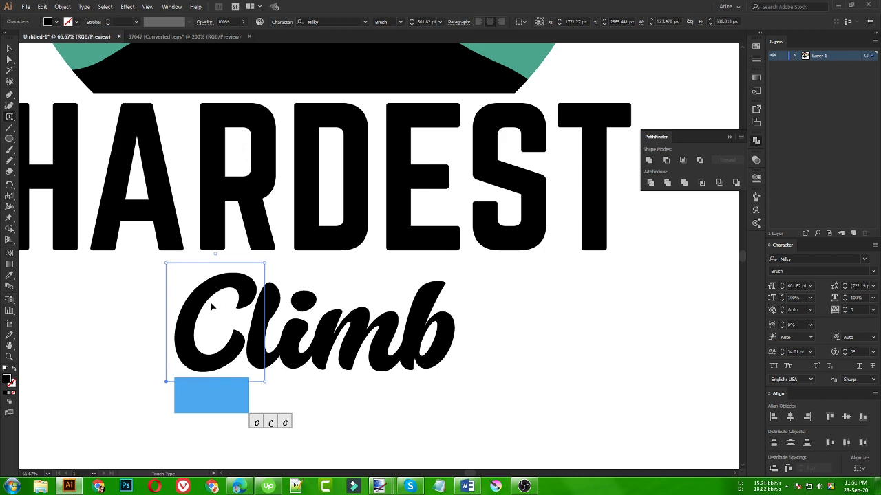
left_click(278, 308)
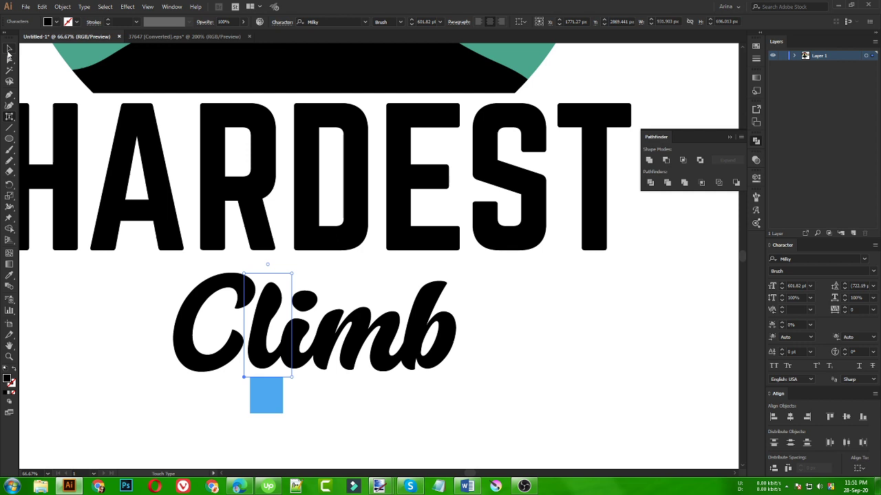
left_click(10, 48)
- Enlarge Climb to about 895 pt and position it centered, slightly overlapping the lower edge of HARDEST
scroll(325, 340, "down", 2)
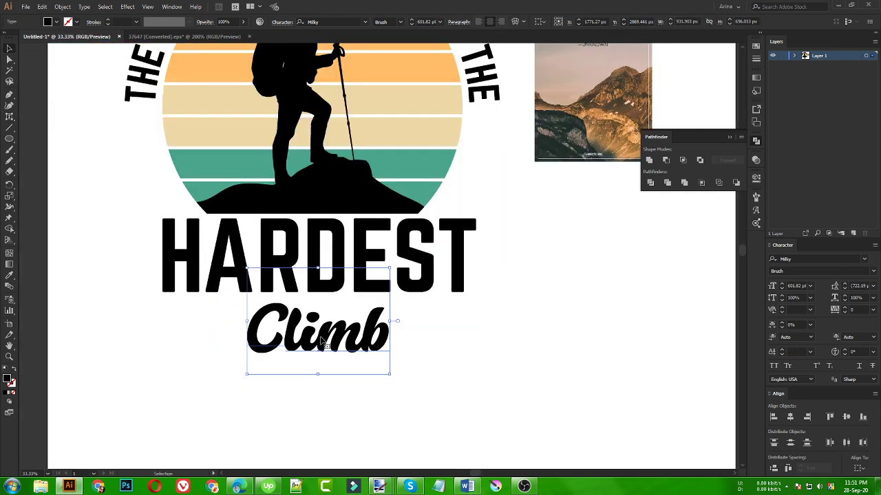
left_click(339, 417)
left_click(323, 358)
left_click_drag(319, 372, 319, 342)
left_click_drag(314, 394, 315, 372)
left_click_drag(333, 309, 333, 330)
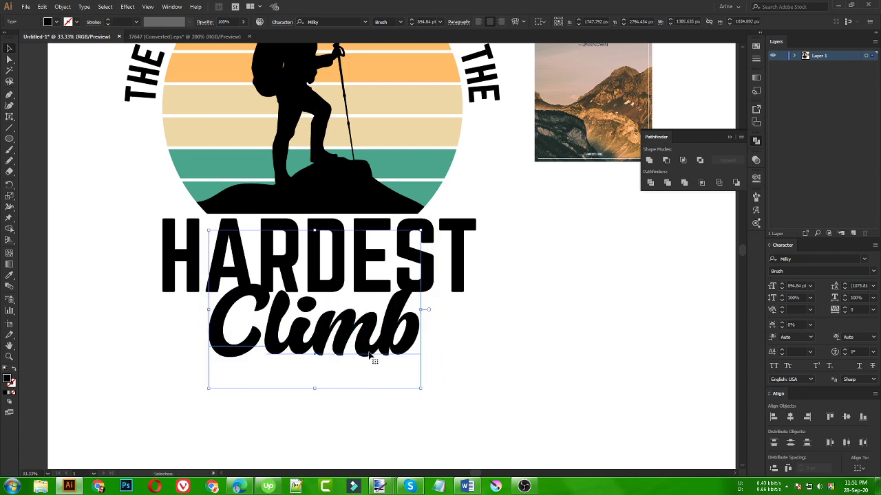
key("ctrl+minus")
left_click(364, 399)
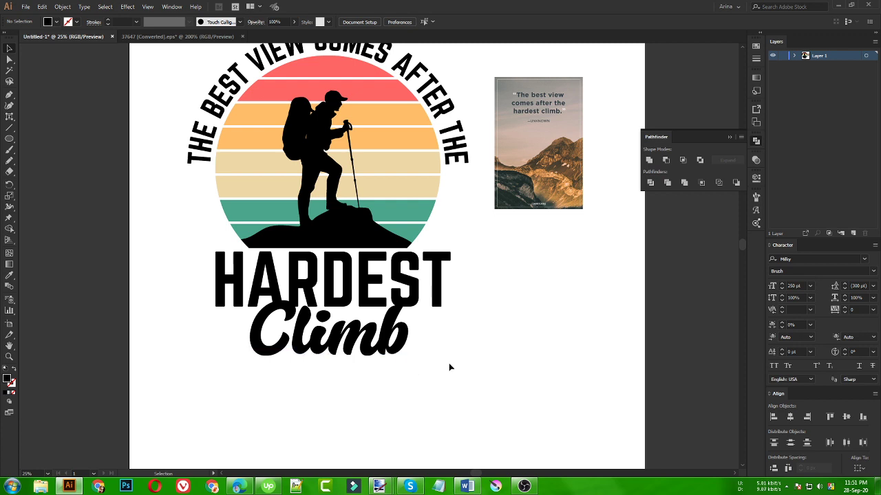
- Scale HARDEST and Climb down together until Climb is about 789 pt, and move the reference poster farther from the artwork
scroll(459, 367, "up", 2)
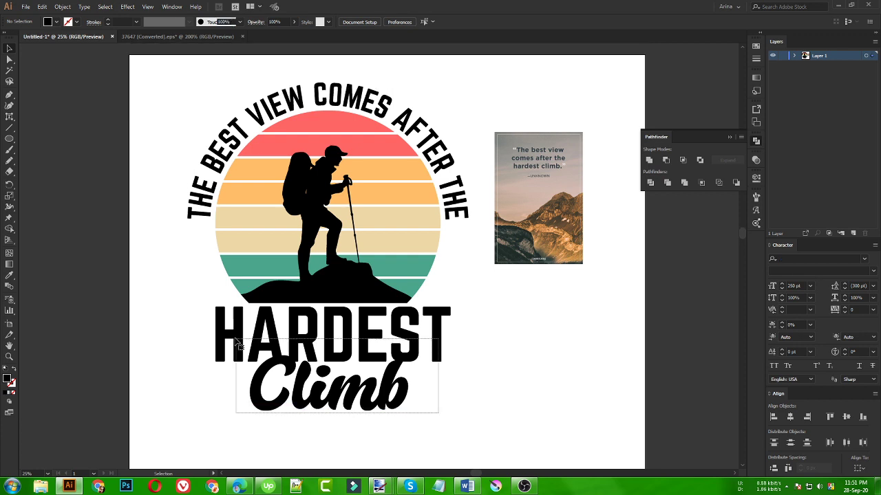
left_click(314, 397)
left_click(355, 335)
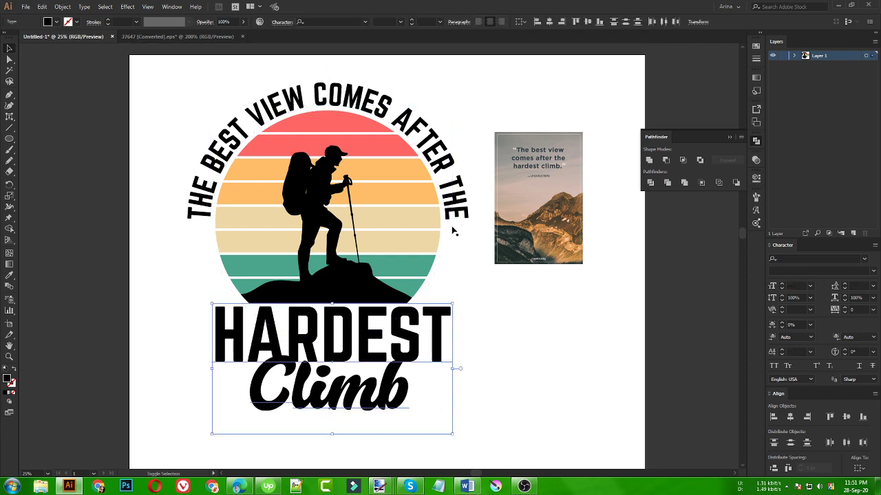
left_click_drag(335, 434, 337, 416)
left_click(542, 410)
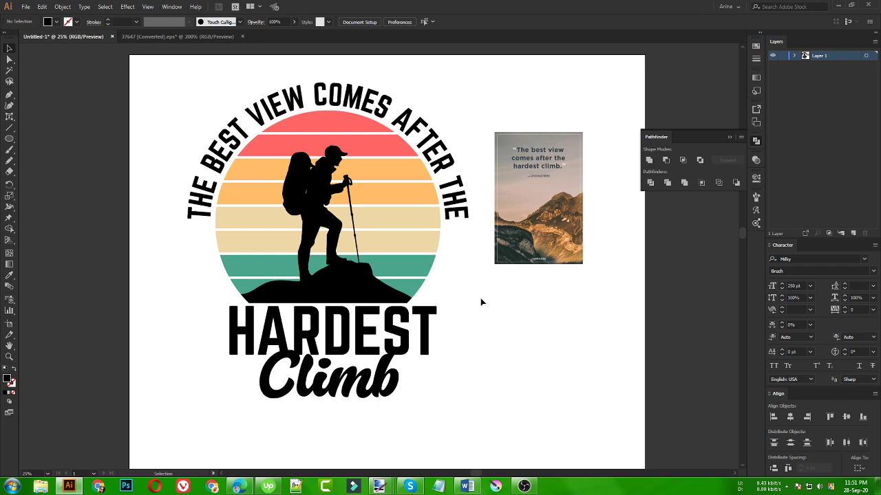
left_click_drag(542, 236, 586, 285)
left_click(489, 367)
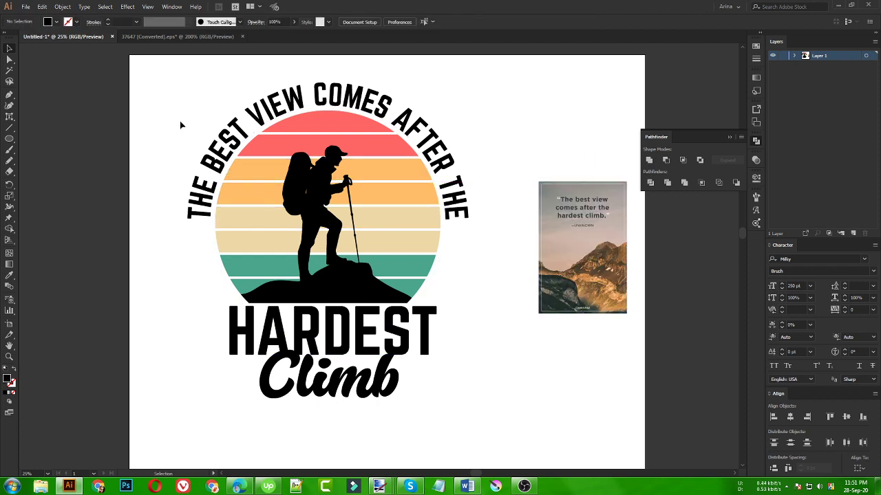
- Convert HARDEST, Climb and the curved quote text to outlines
left_click(397, 337)
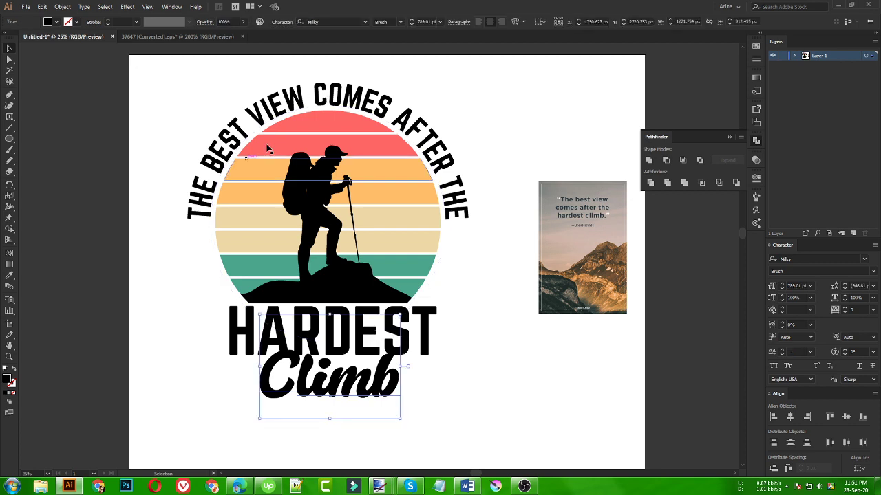
left_click(234, 331, "shift")
right_click(279, 335)
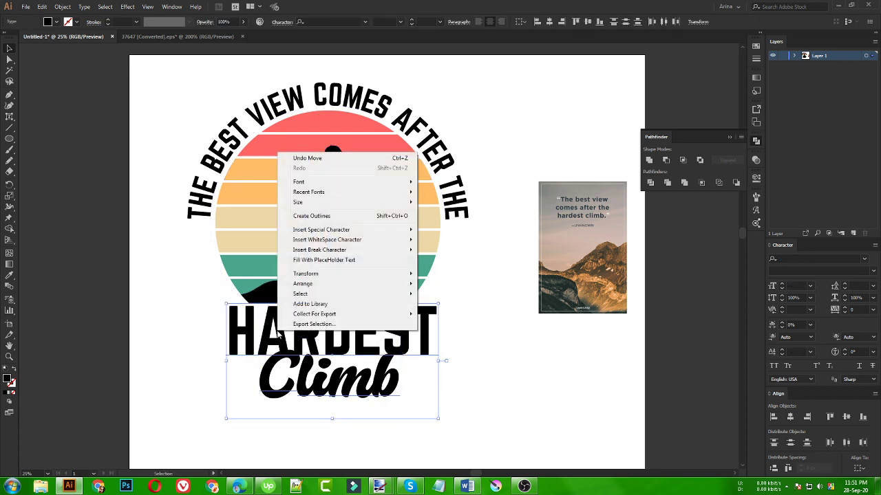
left_click(344, 216)
right_click(456, 206)
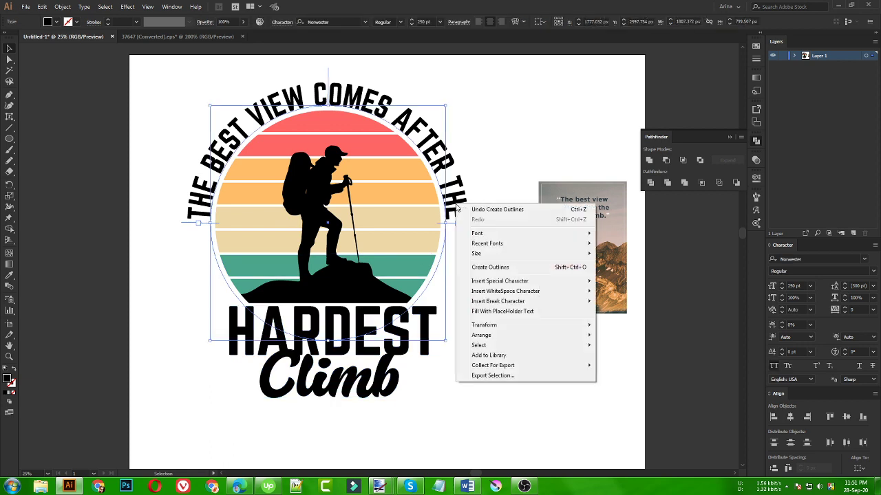
left_click(477, 267)
left_click(475, 325)
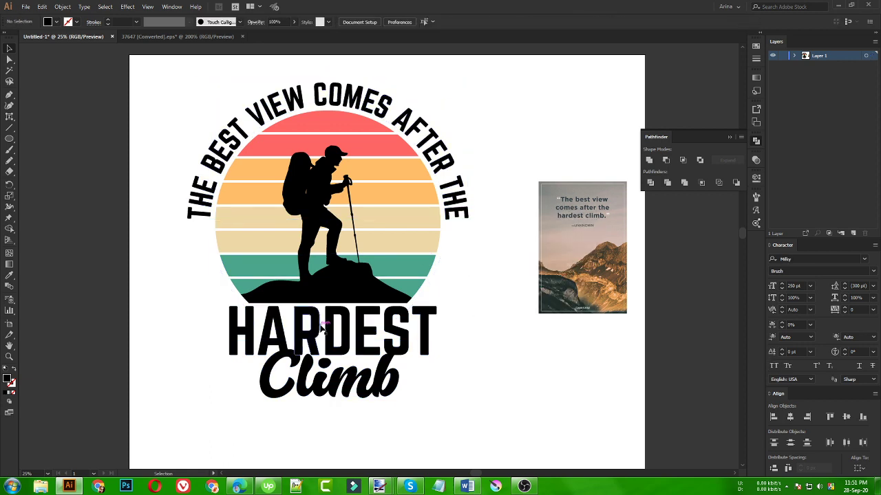
- Offset the outlined Climb lettering by 15 px with Miter joins
left_click(325, 380)
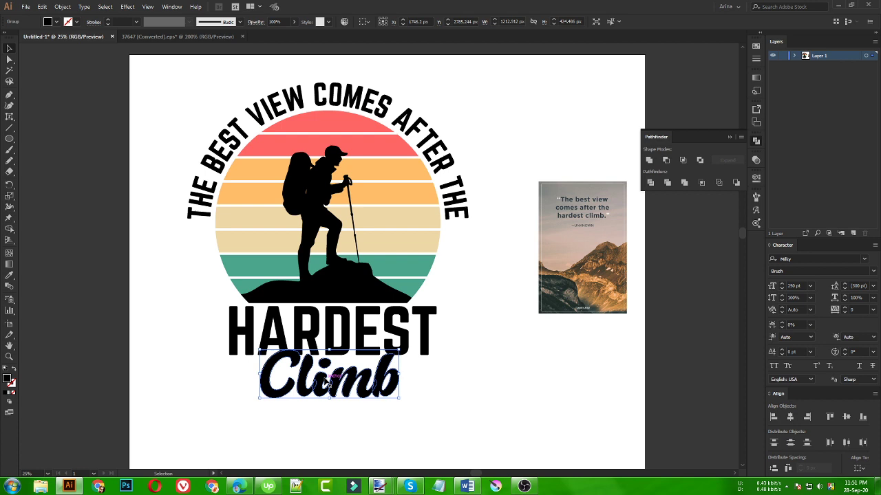
left_click_drag(329, 384, 328, 383)
scroll(344, 359, "up", 1)
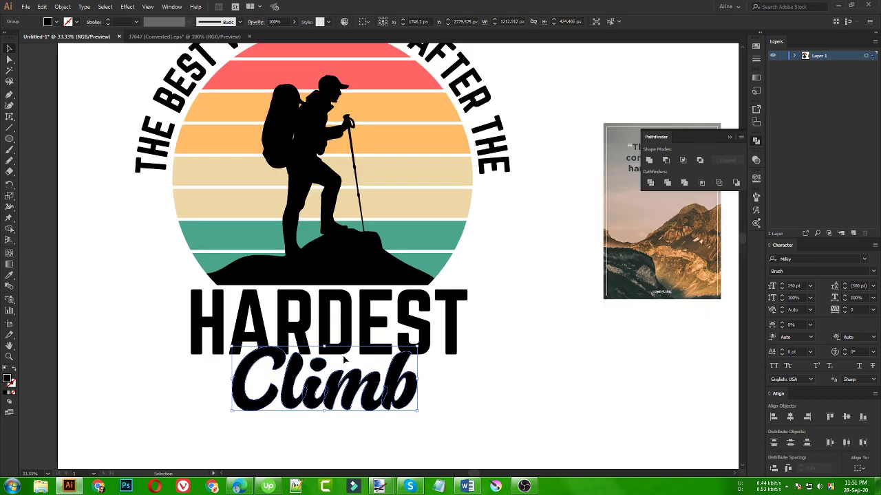
left_click(62, 6)
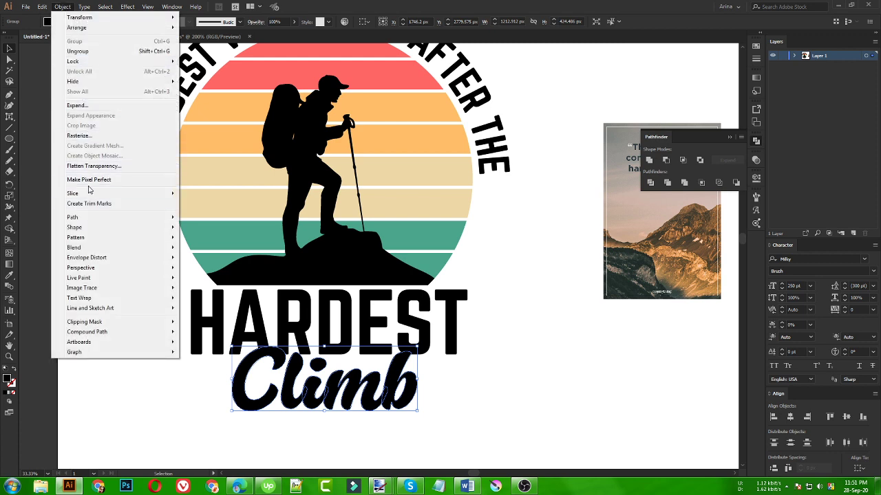
mouse_move(88, 219)
left_click(220, 250)
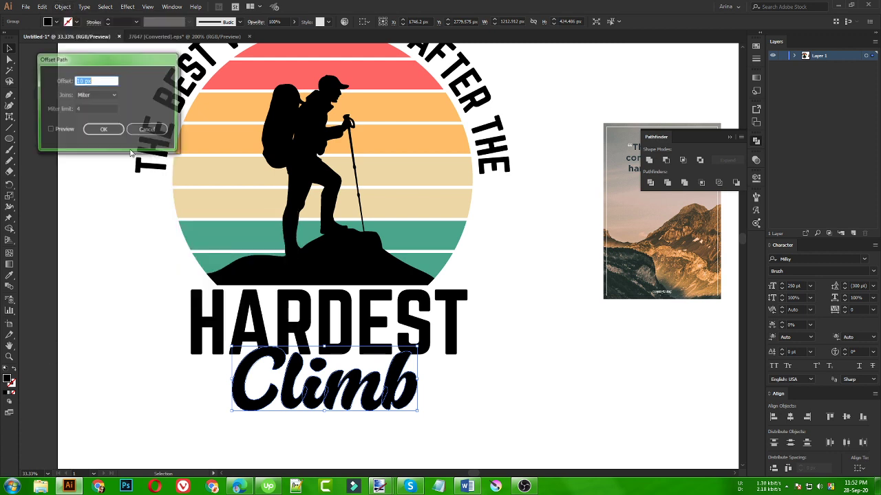
left_click(59, 132)
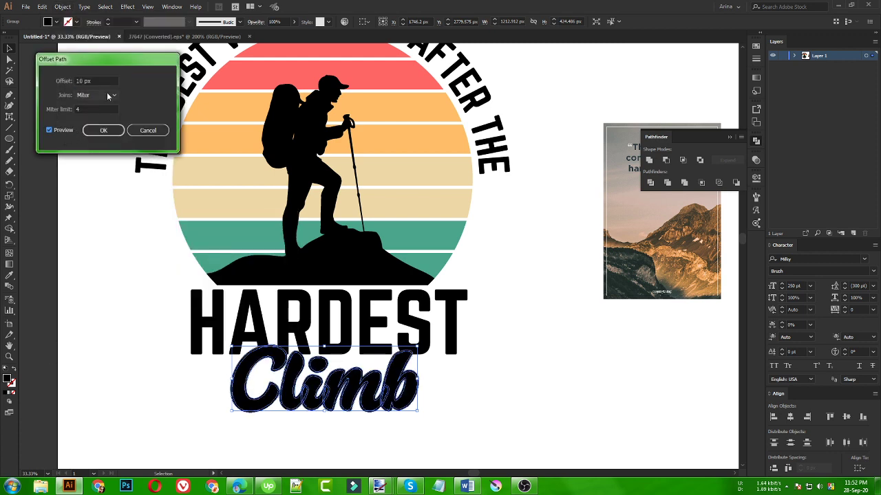
key("shift+Up")
key("Down")
key("Down")
key("Down")
key("Down")
key("Down")
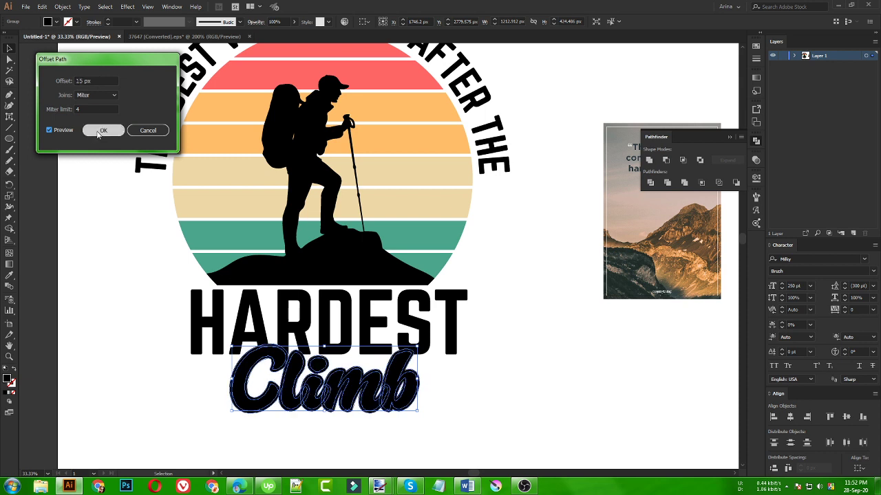
left_click(101, 131)
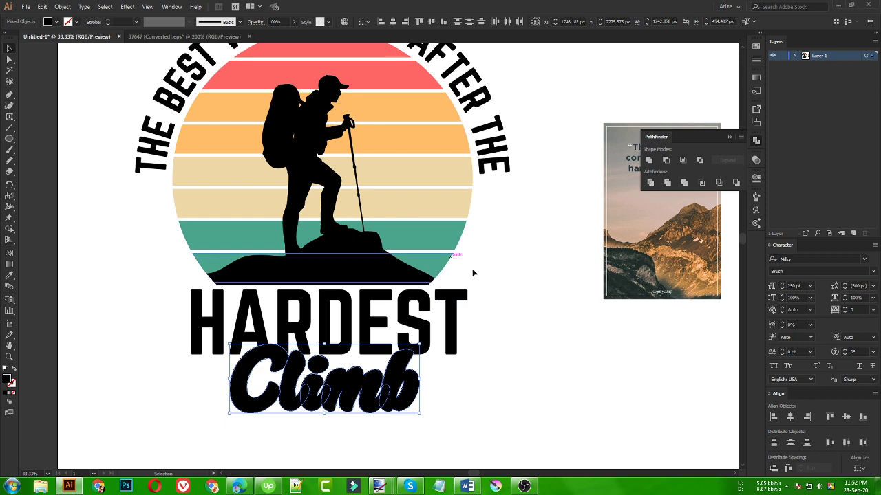
- Cut the offset outline shapes of Climb out of the artwork, leaving the original lettering in place
key("a")
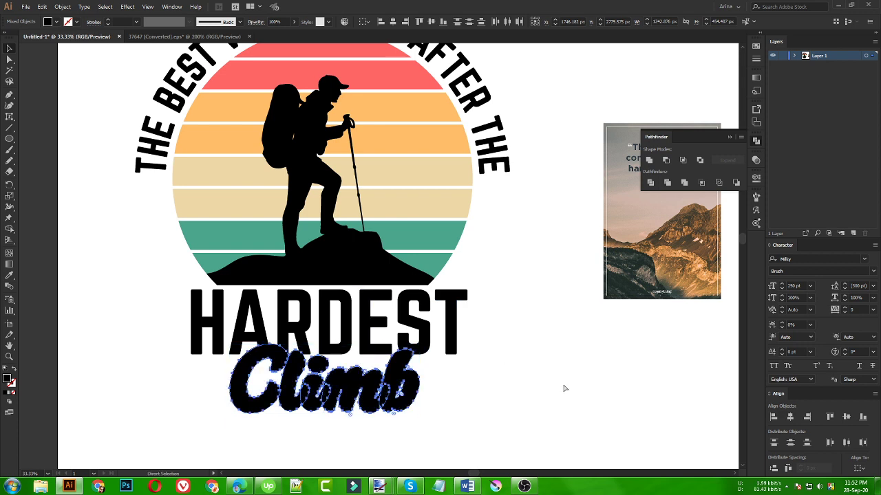
key("v")
left_click(563, 388)
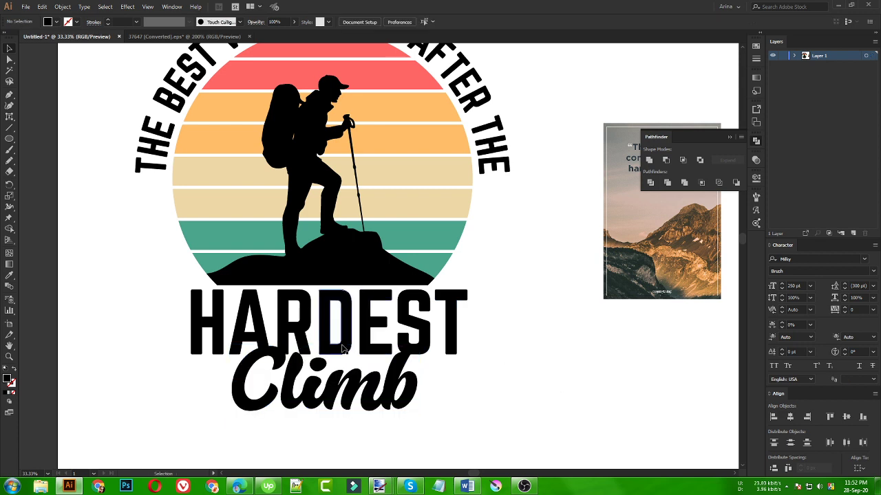
- Add an opacity mask to the HARDEST lettering with Clip turned off
left_click(347, 347)
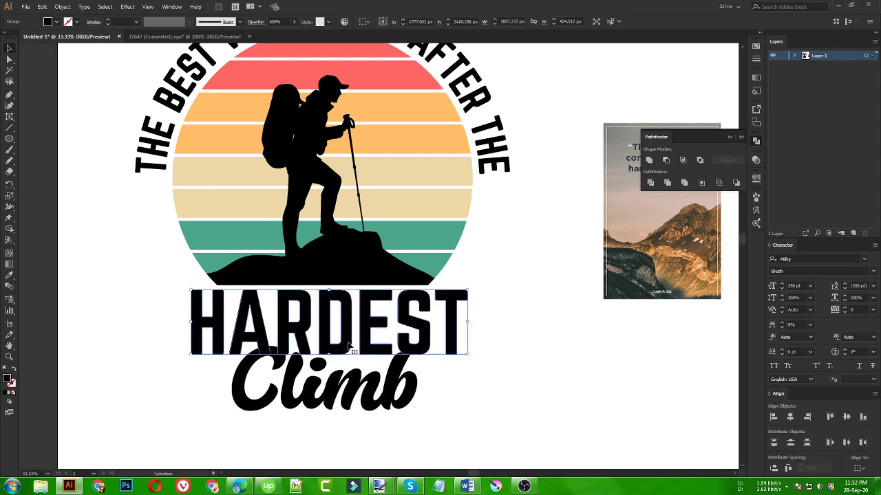
left_click(756, 160)
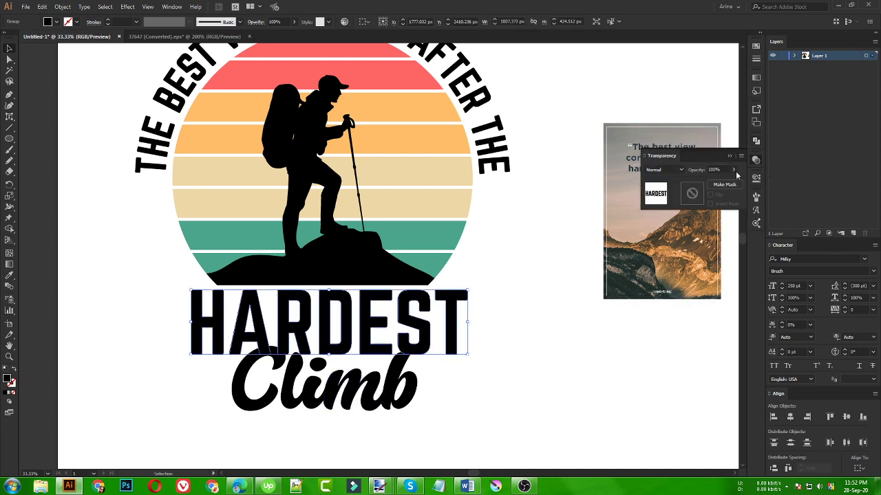
double_click(692, 197)
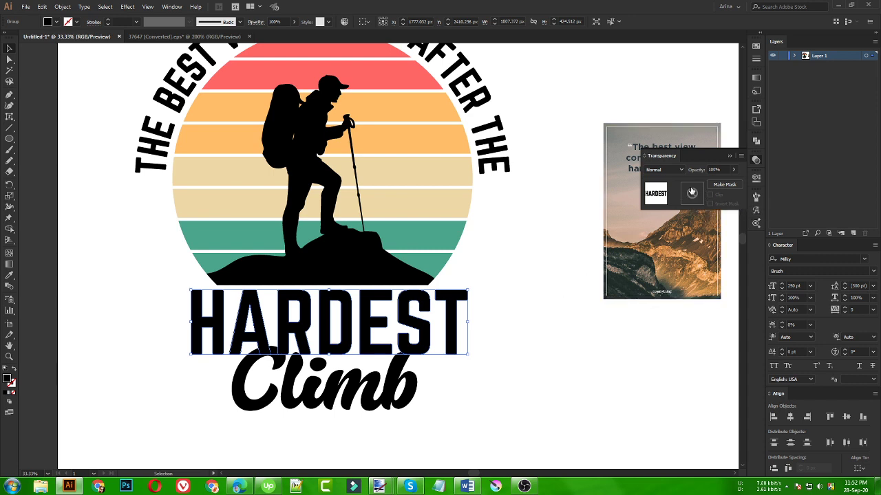
left_click(711, 195)
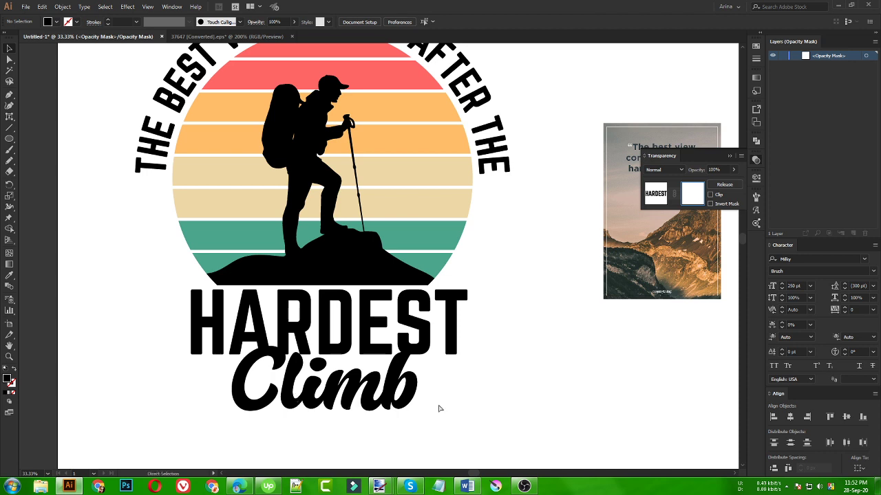
- Paste the offset Climb outline in place inside the HARDEST opacity mask and return to editing the artwork
key("ctrl+f")
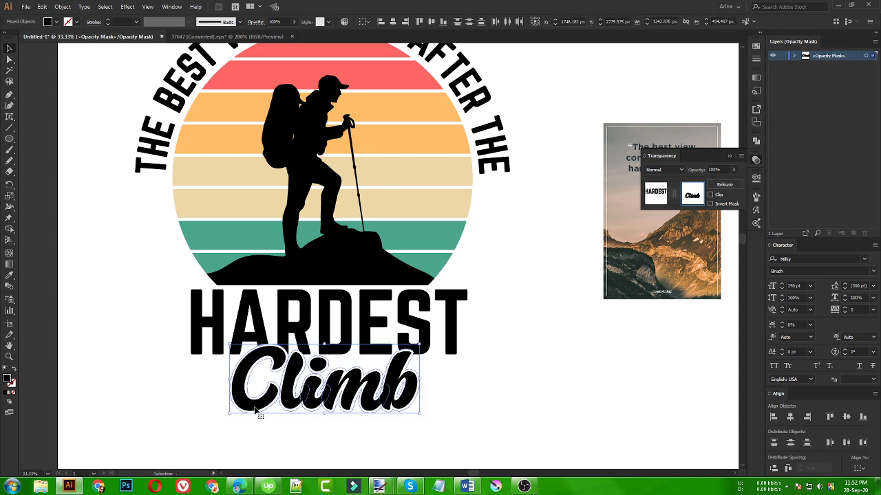
scroll(256, 406, "up", 1)
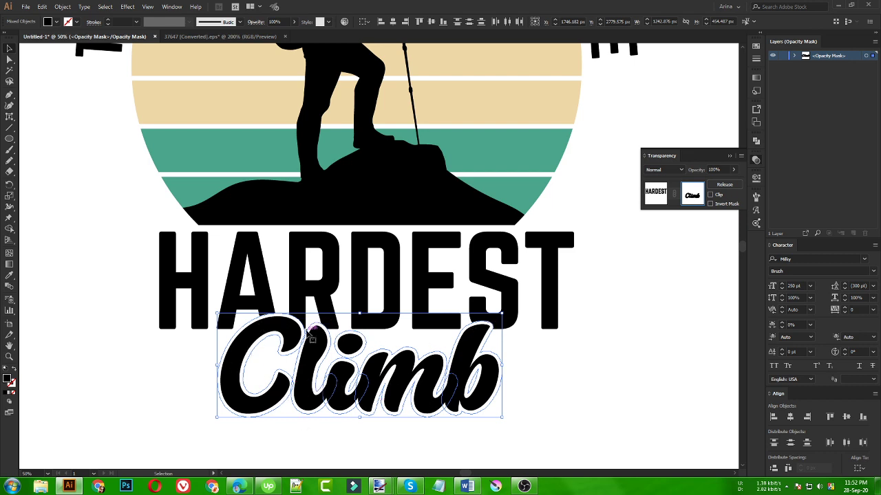
left_click(656, 195)
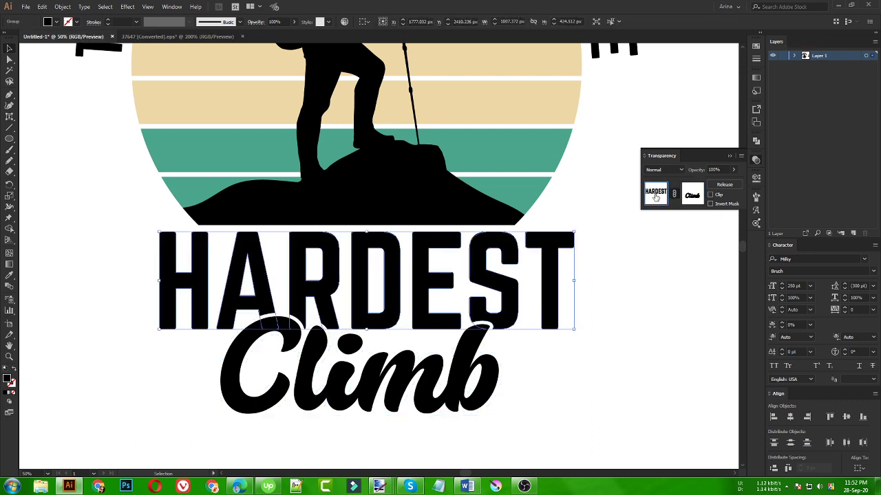
left_click(625, 348)
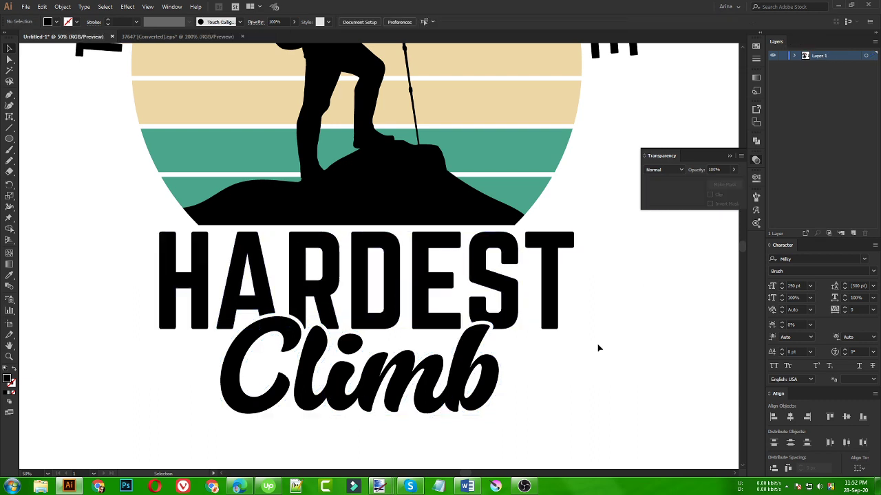
key("ctrl+minus")
key("ctrl+minus")
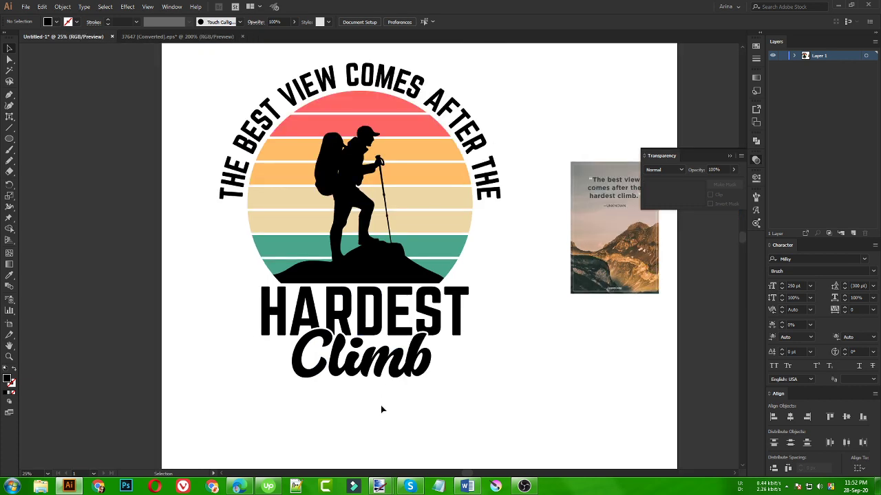
scroll(382, 409, "up", 2)
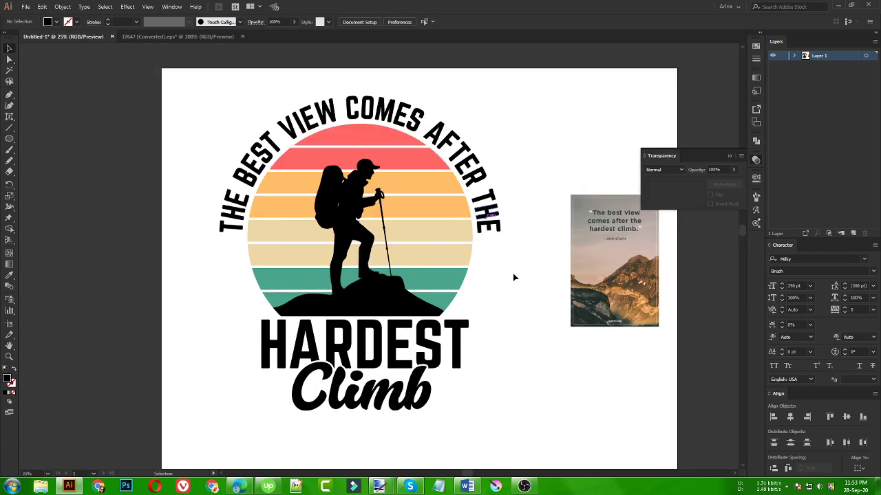
left_click_drag(186, 86, 527, 427)
left_click(527, 426)
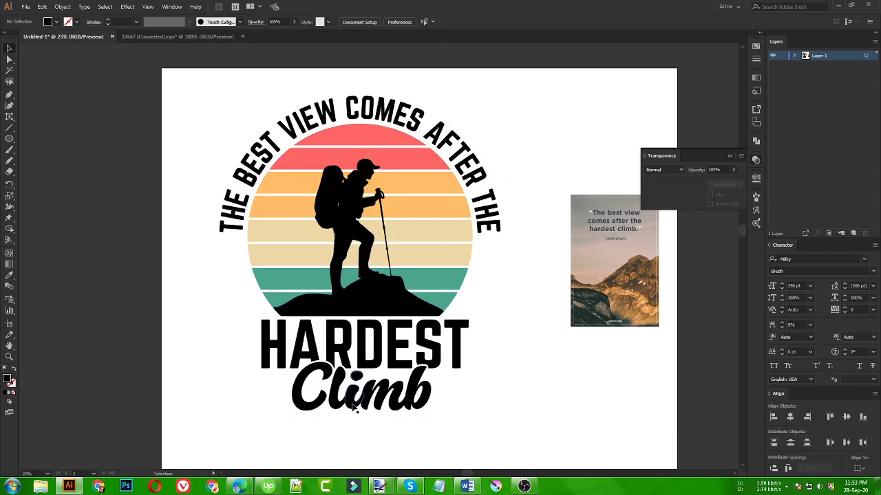
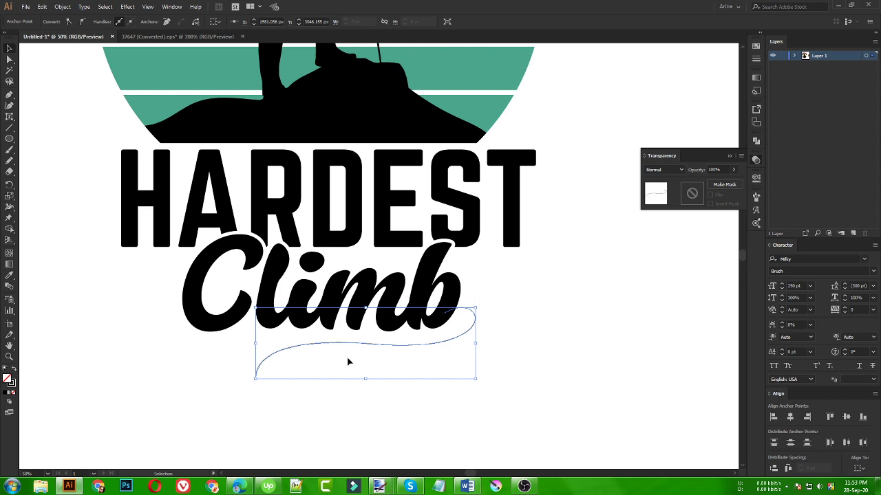
- Set the stroke weight of the curved tail path running from the letter b under Climb to 10 pt
left_click(348, 362)
left_click(294, 350)
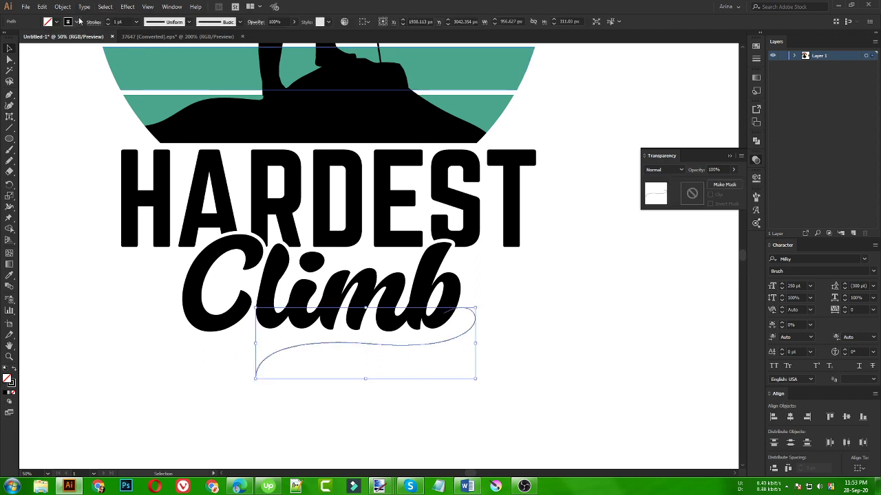
type("10")
key("Return")
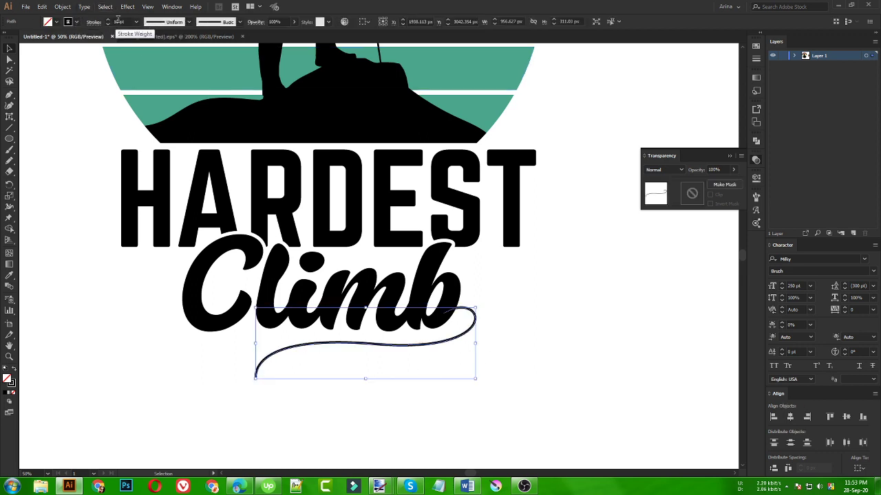
- Widen the free lower end of the tail path with the Width tool to about 162 pt, tapering toward the letter b
left_click(9, 208)
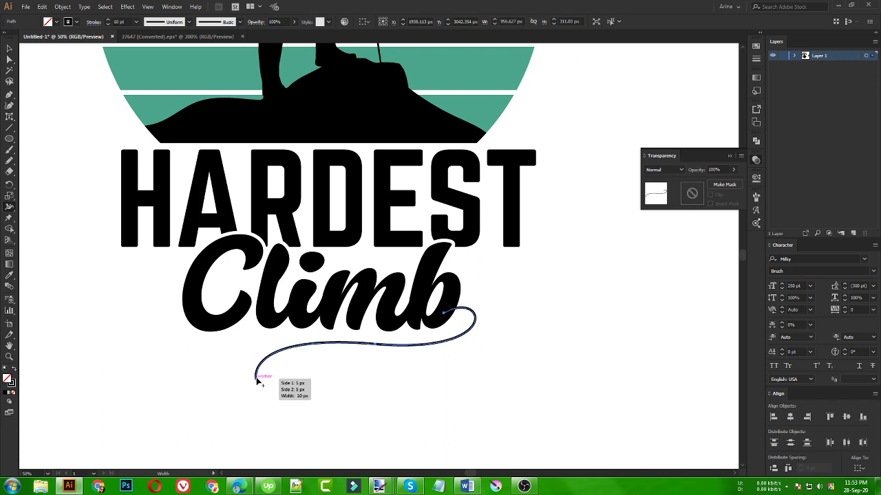
scroll(258, 383, "up", 2)
mouse_move(258, 383)
left_mouse_down()
mouse_move(283, 385)
mouse_move(273, 369)
mouse_move(285, 366)
left_mouse_up()
scroll(265, 355, "down", 1)
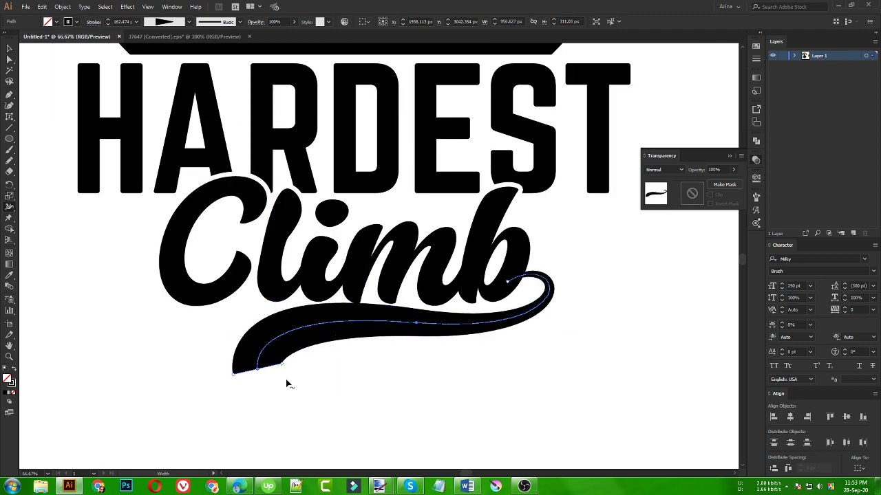
- Reshape the tail swoosh by moving its wide end anchor outward to the left and its middle anchor slightly down
key("a")
left_click(261, 371)
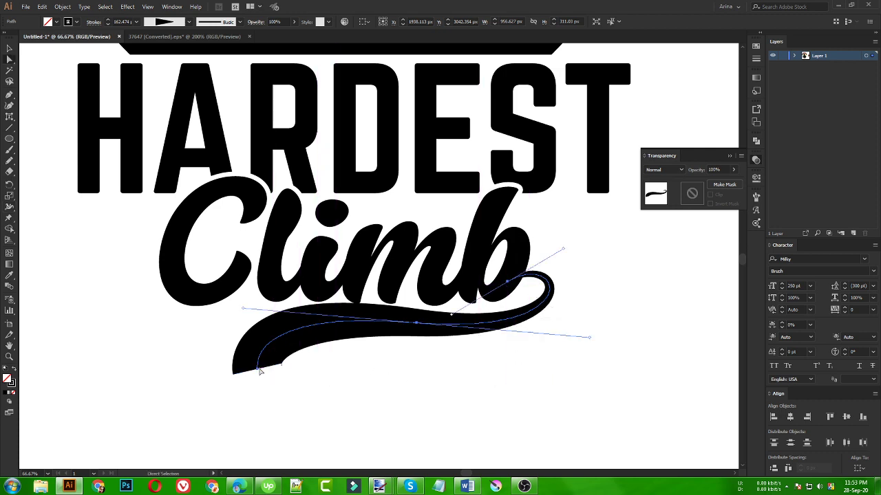
left_click_drag(257, 366, 238, 370)
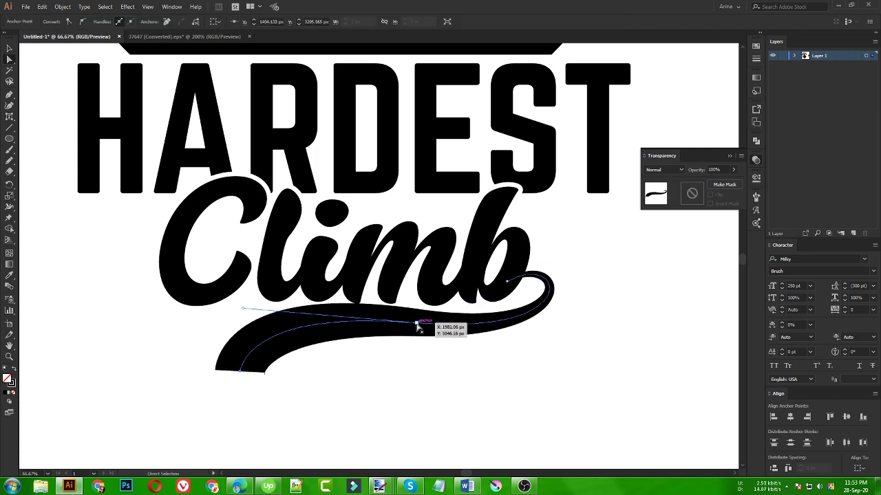
left_click_drag(417, 323, 417, 333)
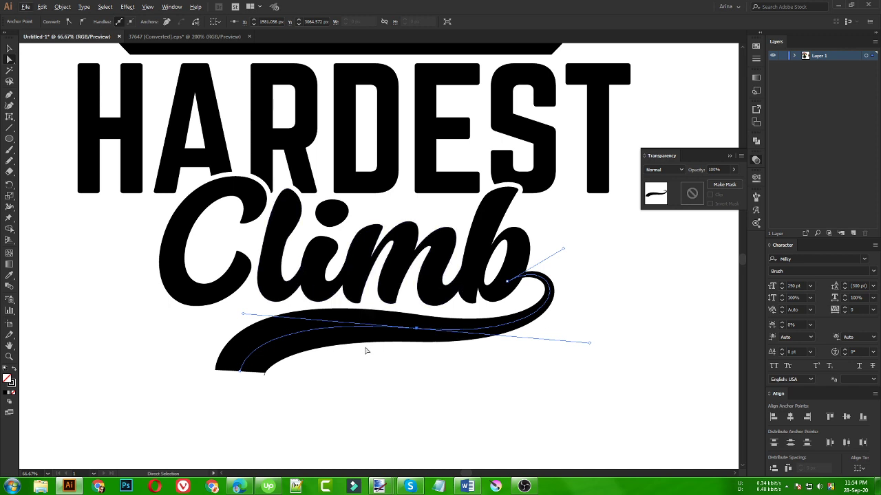
left_click(412, 382)
key("ctrl+minus")
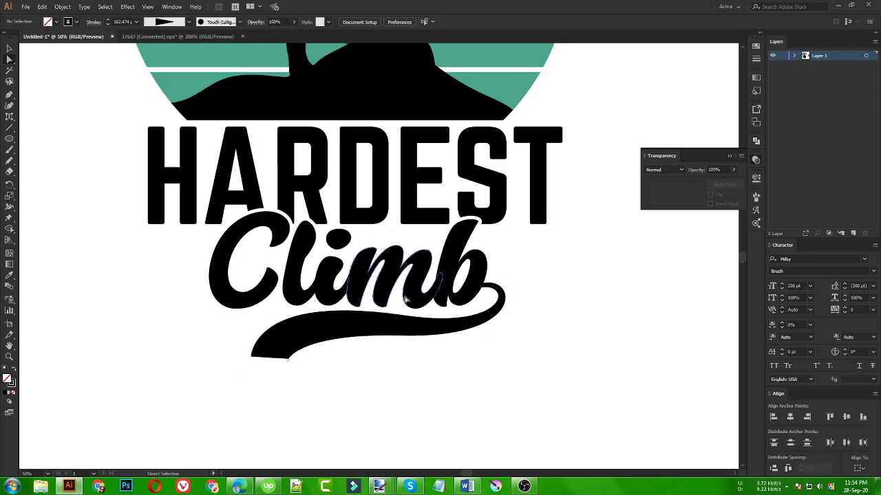
- Expand the appearance of the tail swoosh into a filled shape
left_click(339, 334)
key("v")
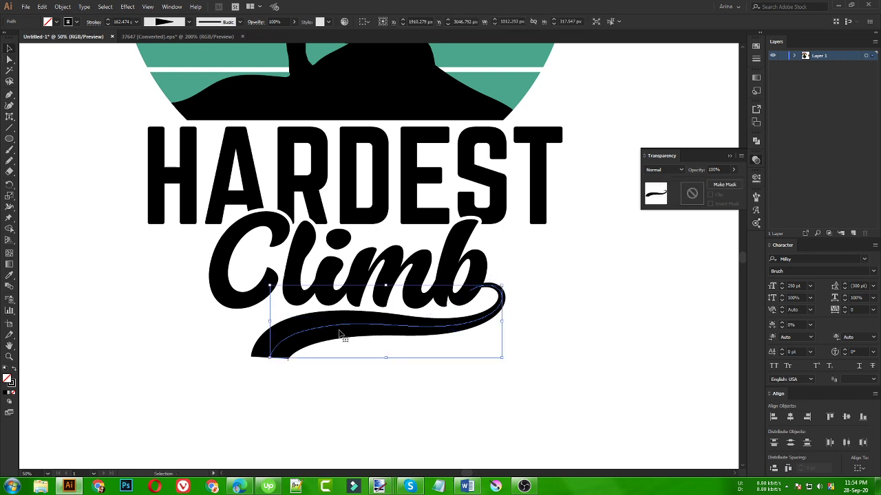
left_click(434, 373)
left_click(375, 334)
left_click(67, 8)
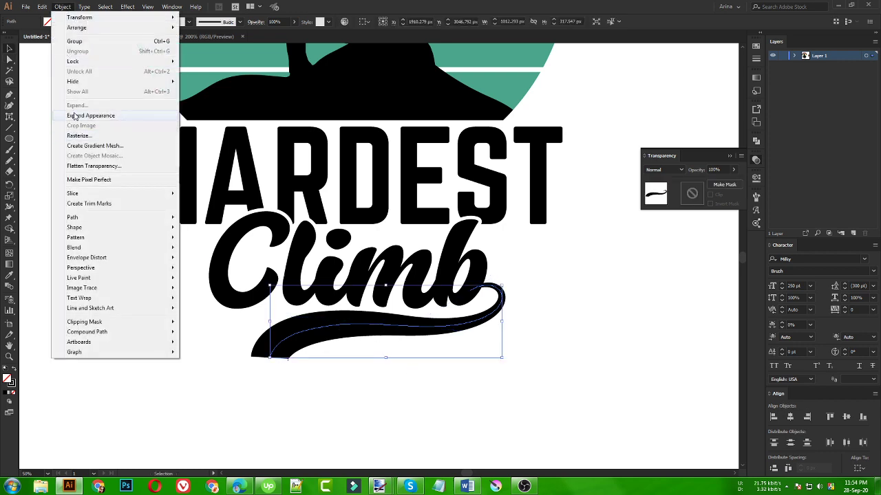
left_click(75, 116)
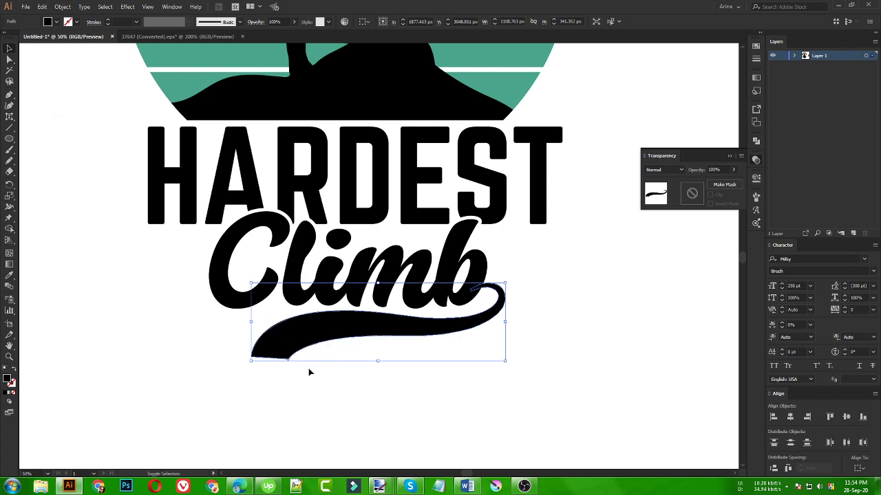
- Trim the blunt wide end of the swoosh into a curved point using an enlarged Eraser
key("shift+e")
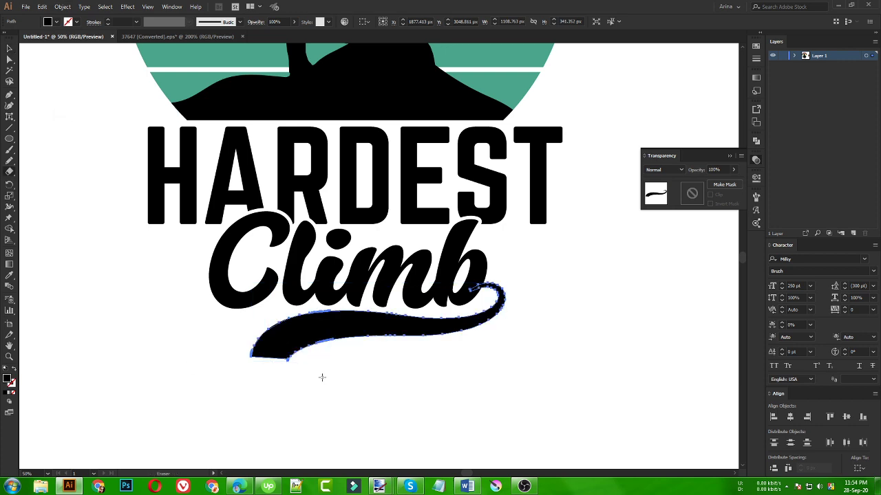
key("bracketright")
key("bracketright")
key("bracketright")
key("bracketright")
key("bracketright")
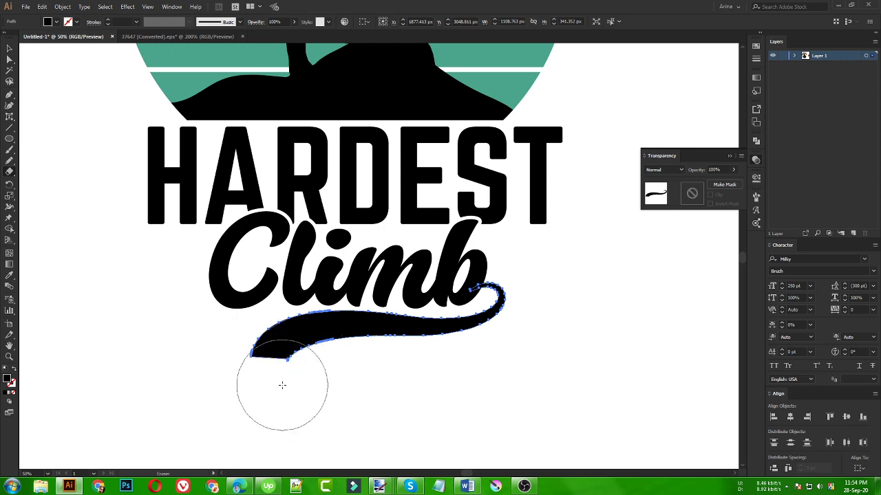
left_click(282, 386)
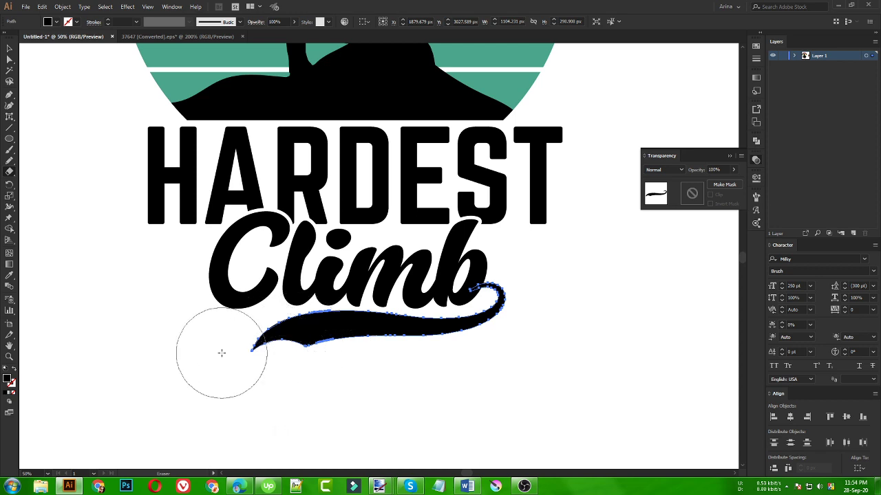
- Unite the tail swoosh with the "Climb" lettering using Pathfinder
key("v")
left_click(393, 379)
key("ctrl+minus")
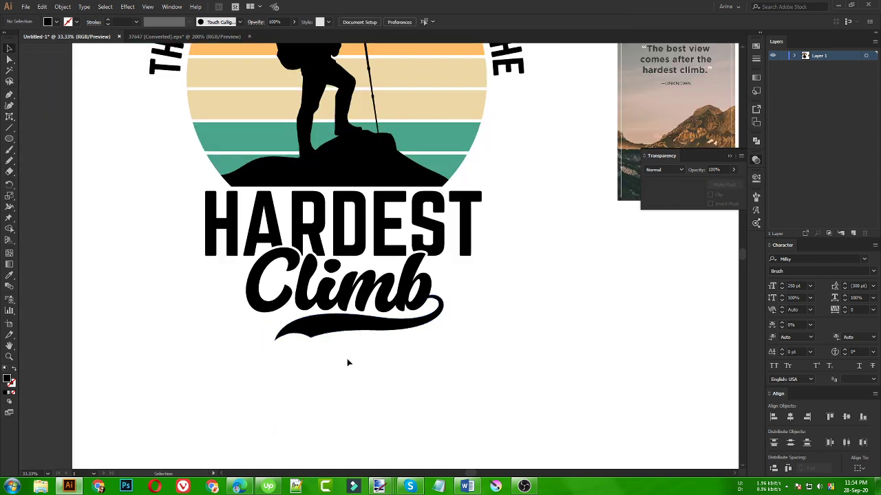
key("ctrl+minus")
scroll(372, 388, "up", 2)
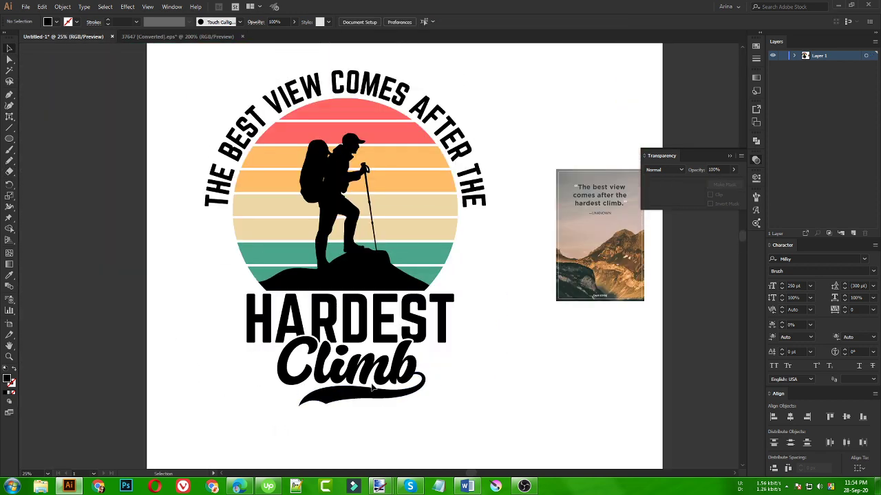
left_click(374, 393)
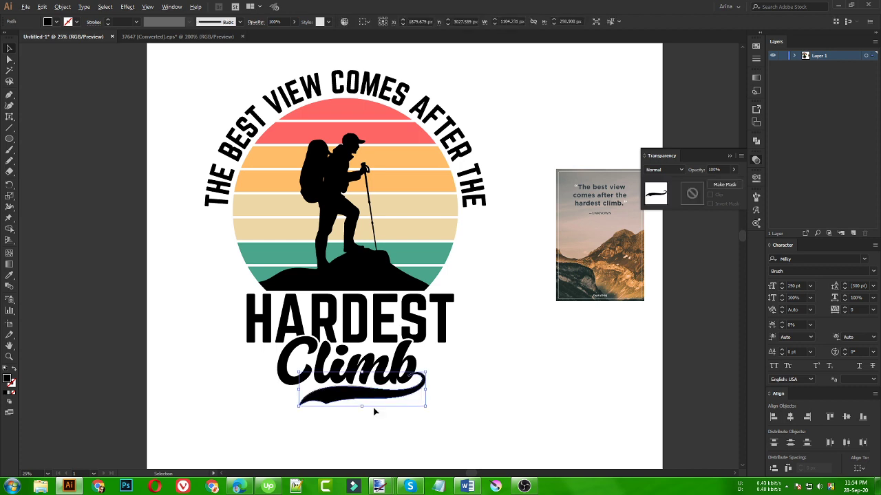
scroll(374, 410, "up", 2)
left_click(370, 318, "shift")
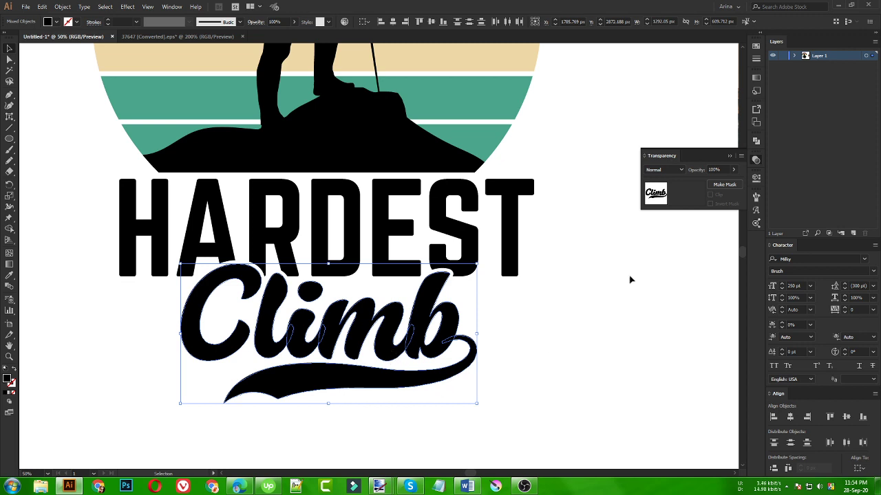
left_click(756, 141)
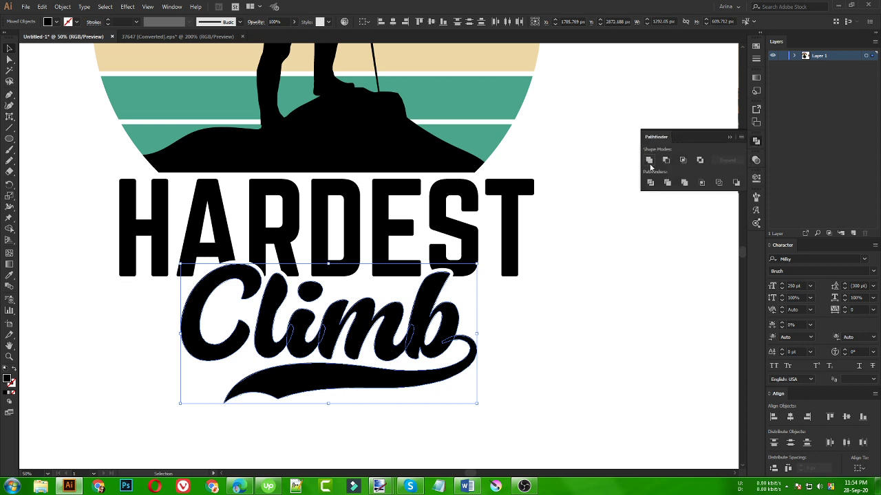
left_click(651, 182)
left_click(406, 383)
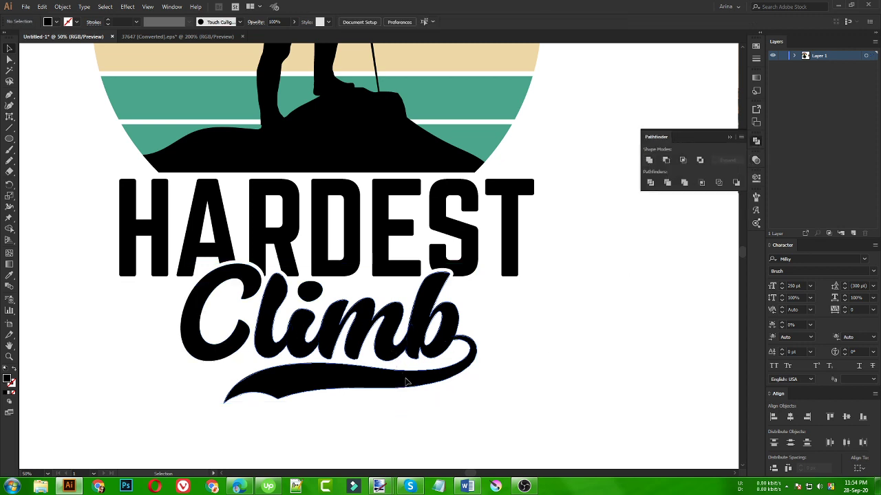
left_click(418, 368)
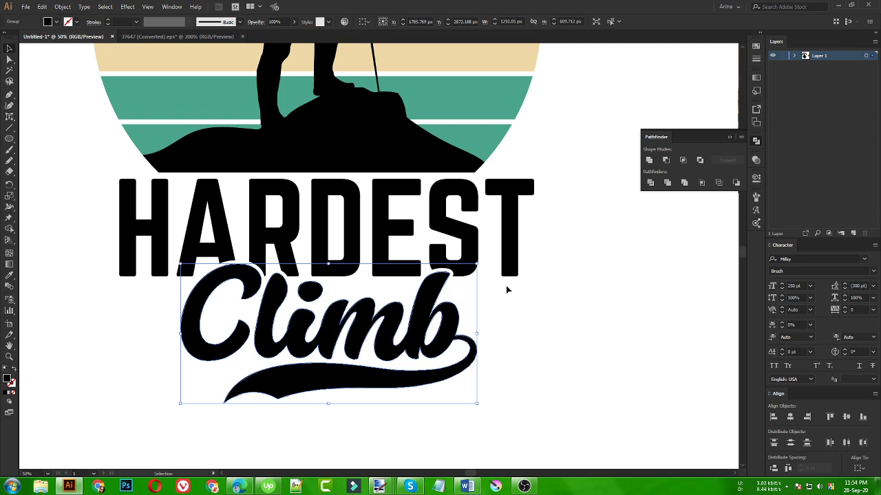
- Recolour the word "HARDEST" with the coral red sampled from the uppermost stripe of the circle
key("ctrl+minus")
key("ctrl+minus")
left_click(461, 319)
scroll(500, 313, "up", 2)
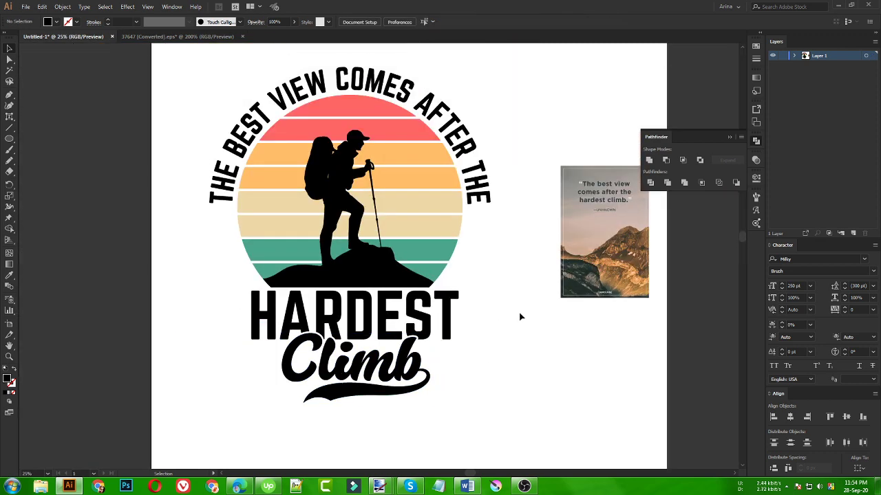
left_click(386, 307)
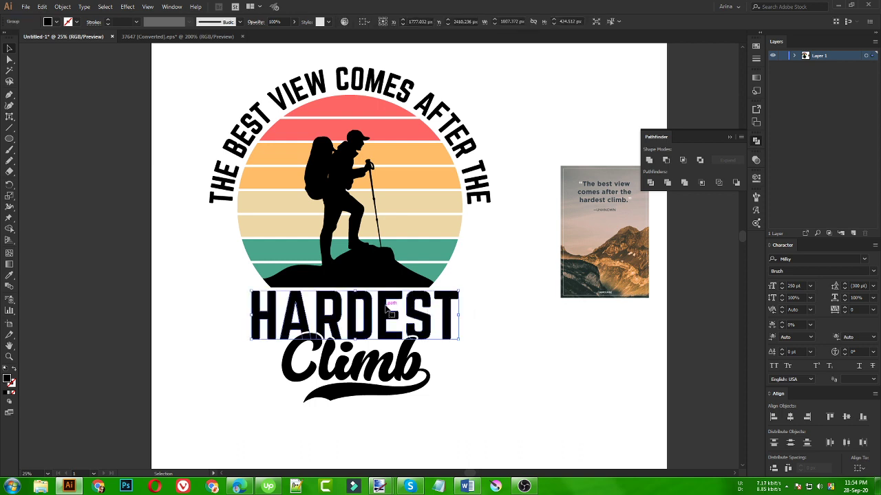
key("i")
left_click(326, 103)
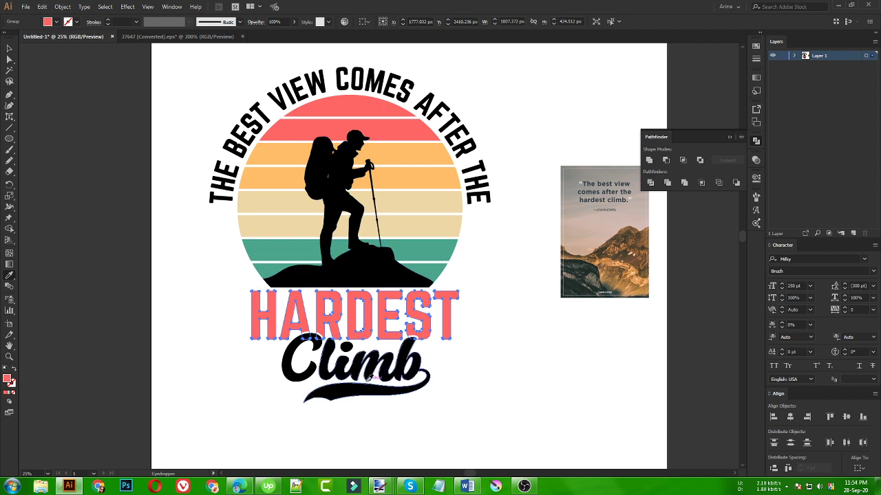
- Recolour "Climb" and its tail with the light orange sampled from the circle's stripes
left_click(411, 378, "ctrl")
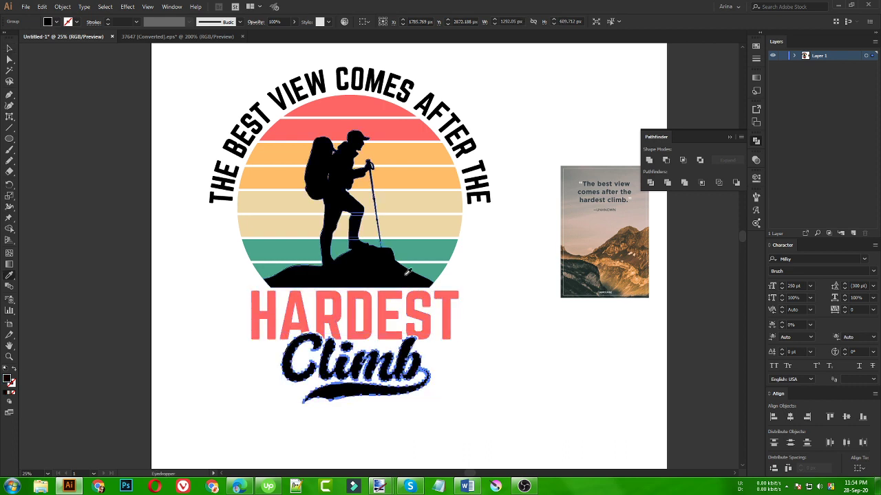
left_click(406, 169)
key("v")
left_click(481, 309)
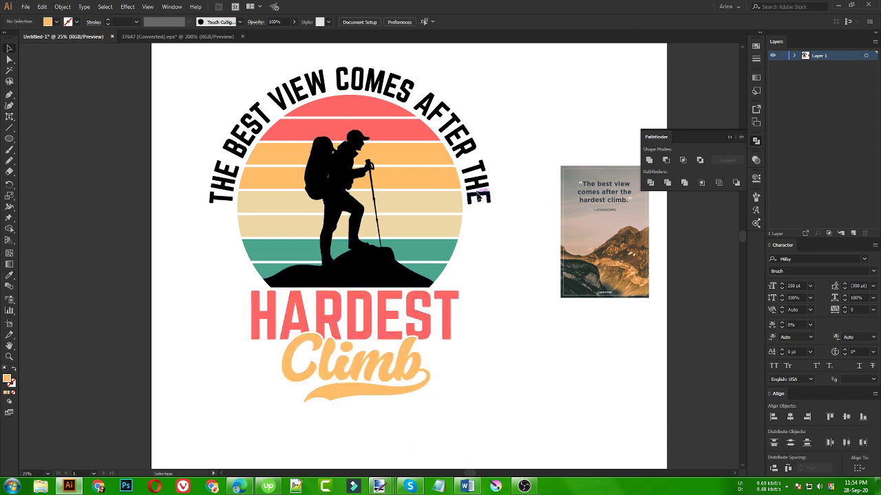
- Recolour the curved text "THE BEST VIEW COMES AFTER THE" with the green sampled from the circle's lower stripe
left_click(479, 196)
key("i")
left_click(434, 254)
key("v")
left_click(494, 289)
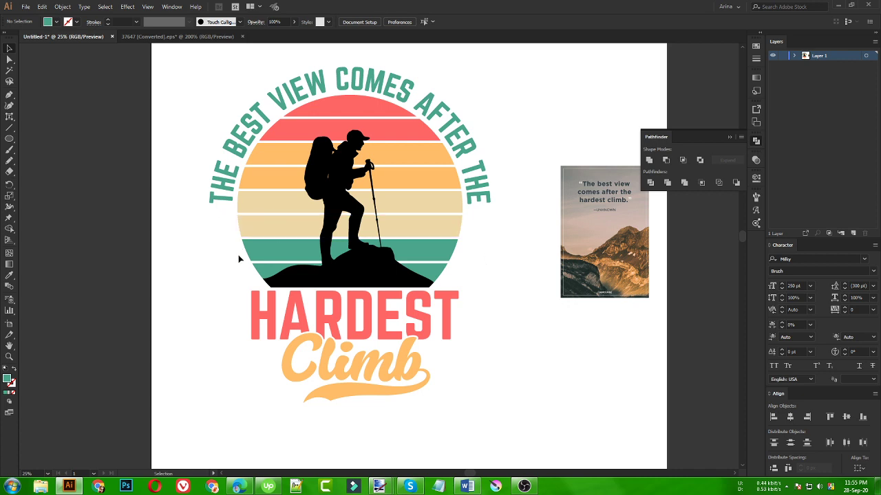
- Look over the recoloured design and the empty artboard area beneath it
scroll(239, 259, "up", 1)
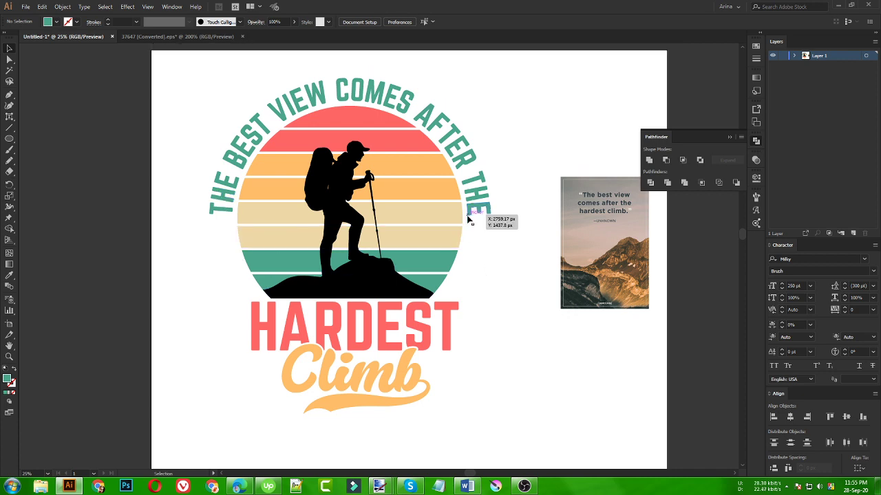
scroll(299, 315, "up", 1)
scroll(294, 314, "up", 4)
scroll(190, 211, "down", 3)
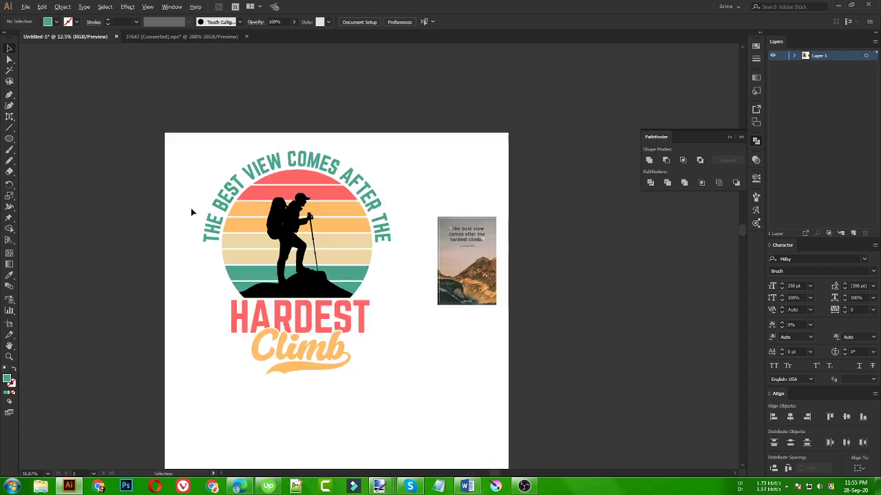
scroll(111, 243, "up", 3)
scroll(322, 317, "down", 4)
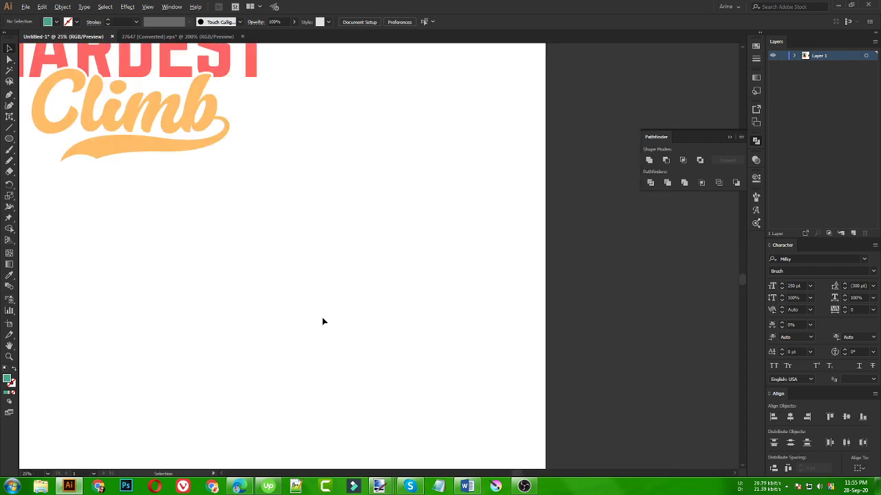
scroll(322, 317, "up", 3)
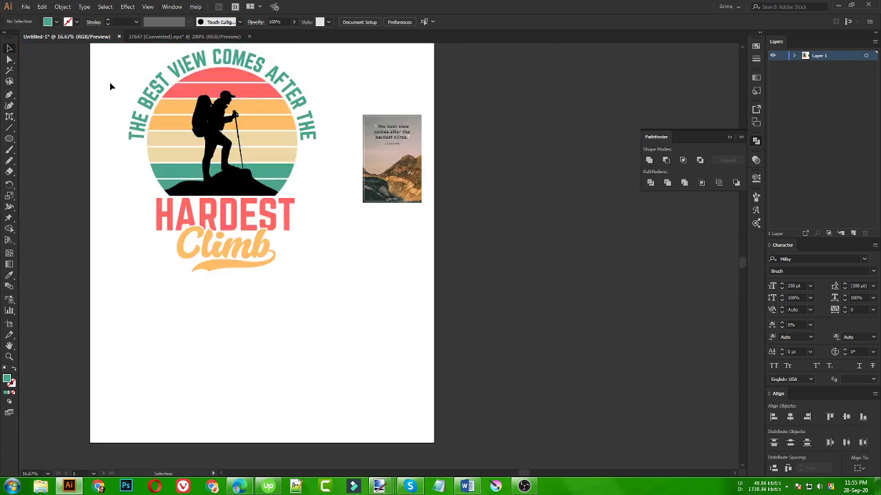
scroll(268, 315, "up", 1)
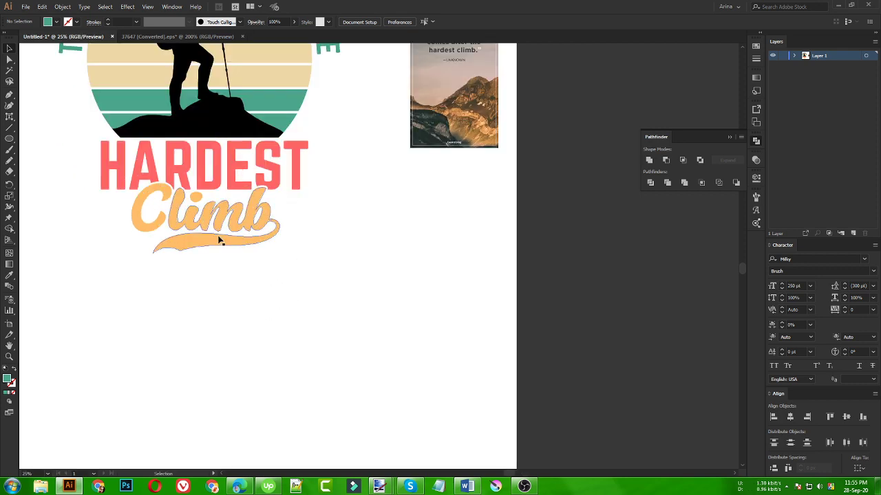
- Draw an upright rectangle about 84 × 232 px below the "Climb" tail and fill it with black
left_click(10, 140)
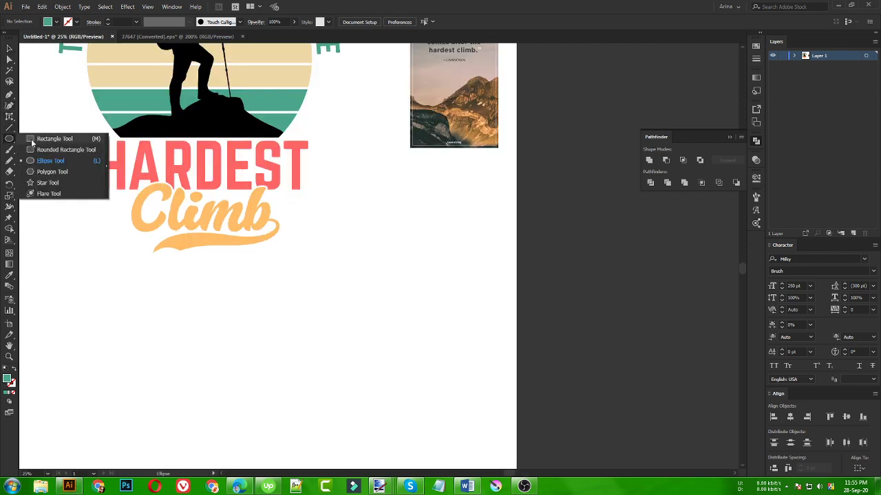
left_click(42, 139)
left_click_drag(280, 268, 290, 294)
scroll(291, 282, "up", 4)
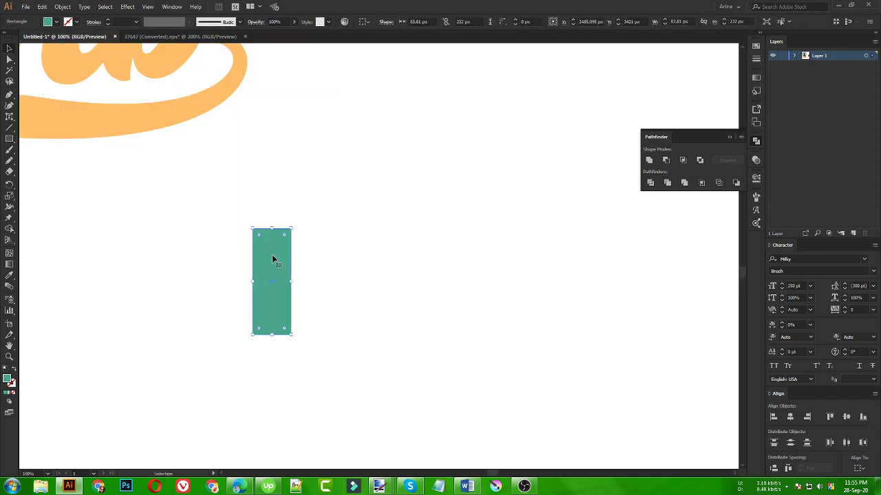
left_click(57, 22)
left_click(26, 38)
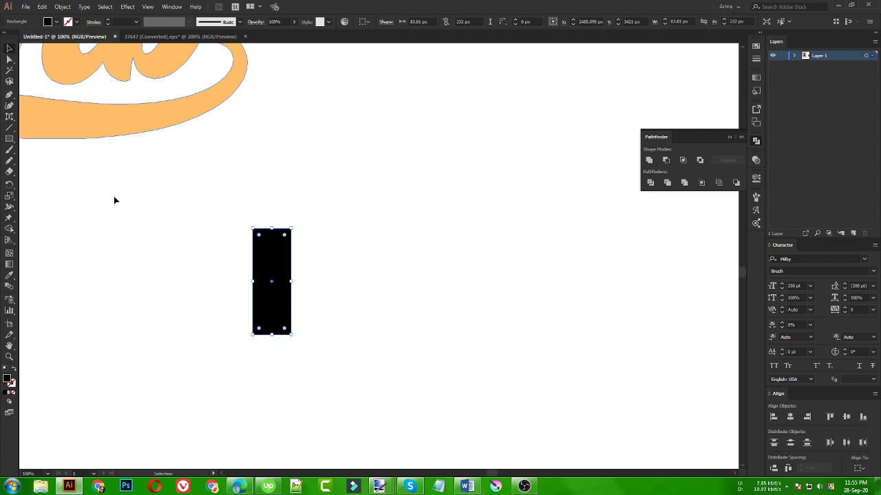
- Fully round the rectangle's upper-left and lower-right corners to make a leaf-like rope strand shape
key("a")
left_click(246, 235)
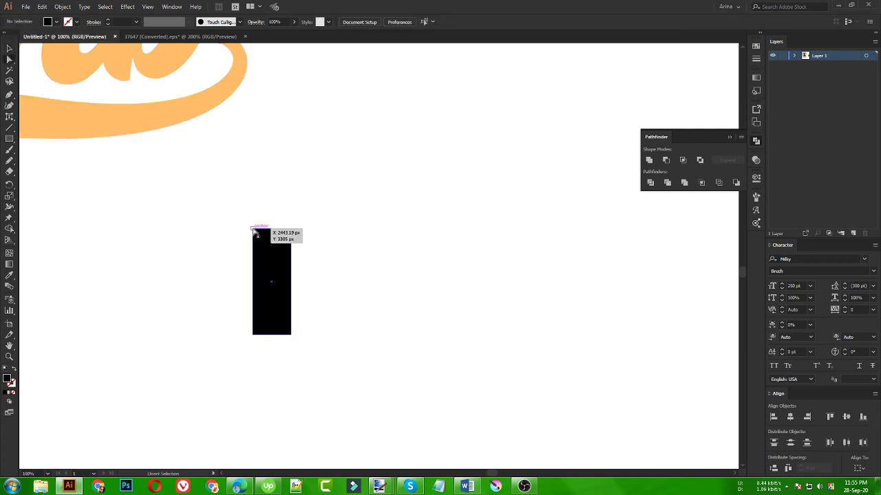
left_click(253, 230)
left_click_drag(246, 220, 151, 250)
left_click(291, 334)
key("v")
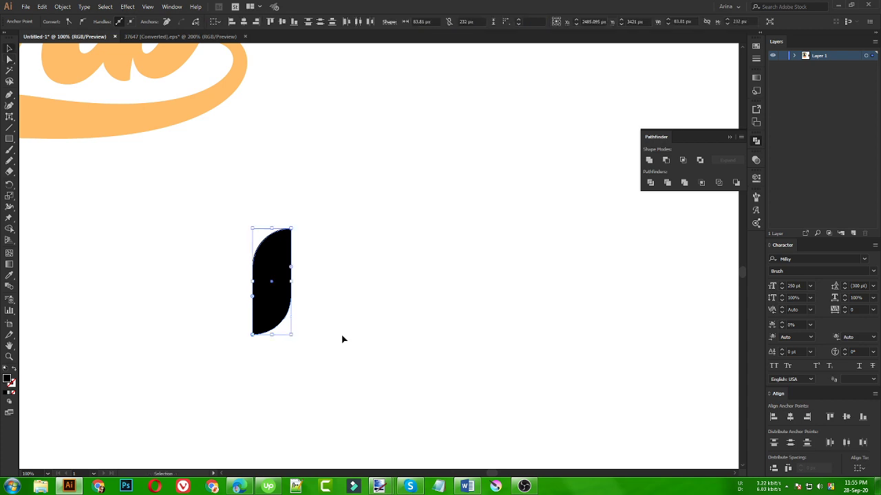
left_click(315, 302)
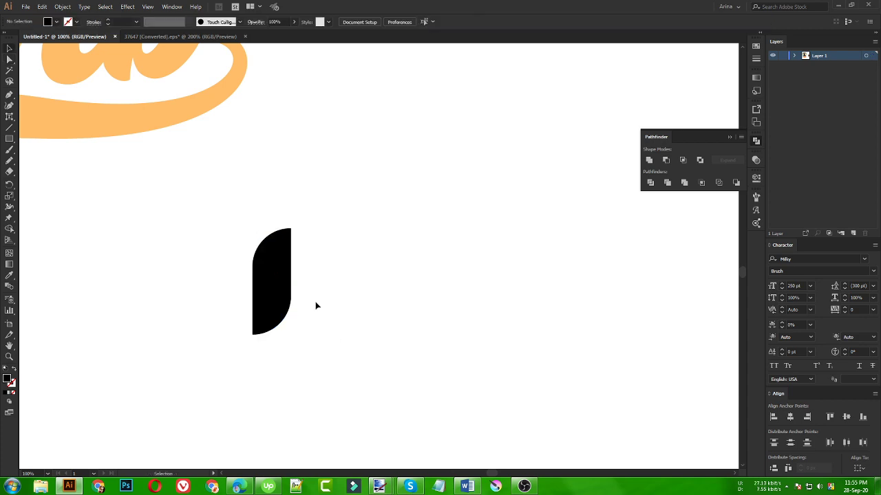
- Turn the strand shape's black fill into an unfilled outline with a 10 pt stroke
left_click(273, 294)
key("shift+x")
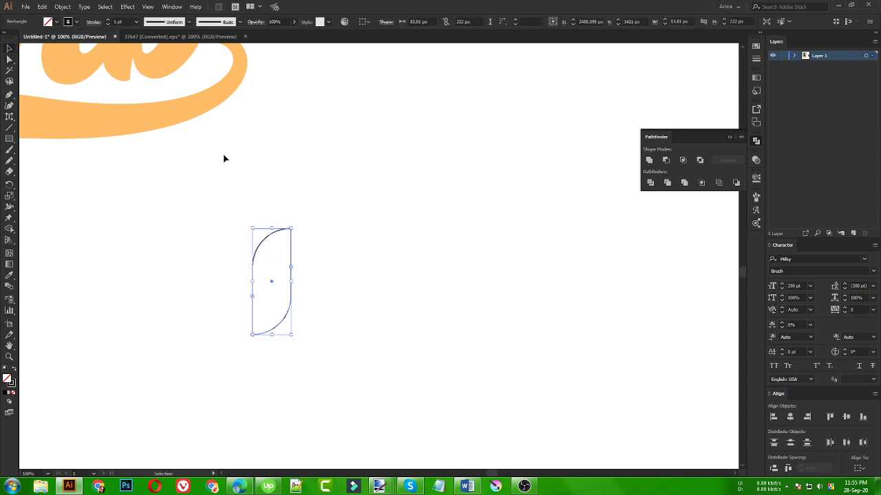
type("10")
key("Return")
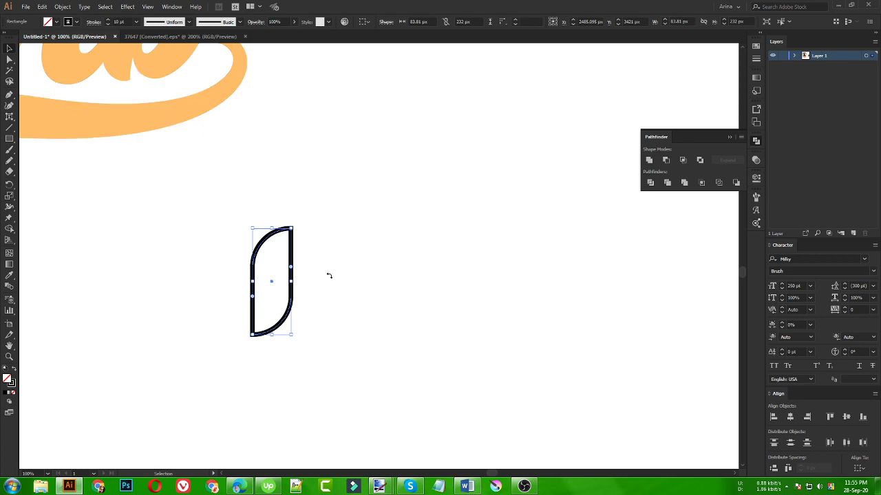
left_click(329, 275)
- Copy the strand outline flush against its right side and repeat the copy into a long rope-like row extending past the artboard
left_click_drag(216, 233, 340, 336)
left_click_drag(289, 294, 331, 294)
scroll(173, 282, "down", 1)
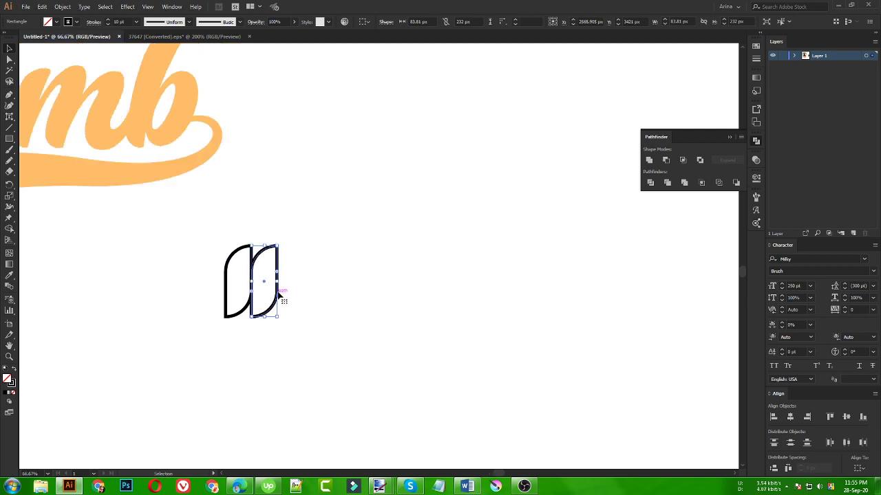
key("ctrl+d")
key("ctrl+d")
key("ctrl+d")
key("ctrl+d")
key("ctrl+d")
key("ctrl+d")
key("ctrl+d")
key("ctrl+d")
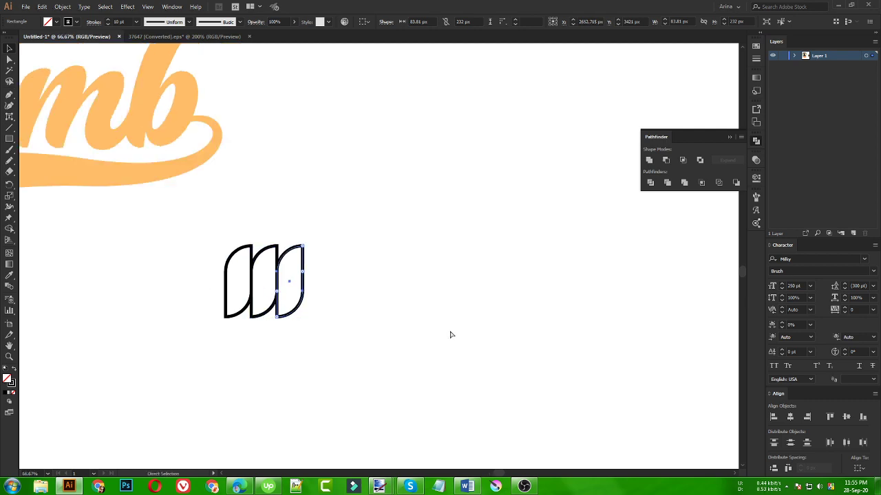
key("ctrl+d")
key("ctrl+d")
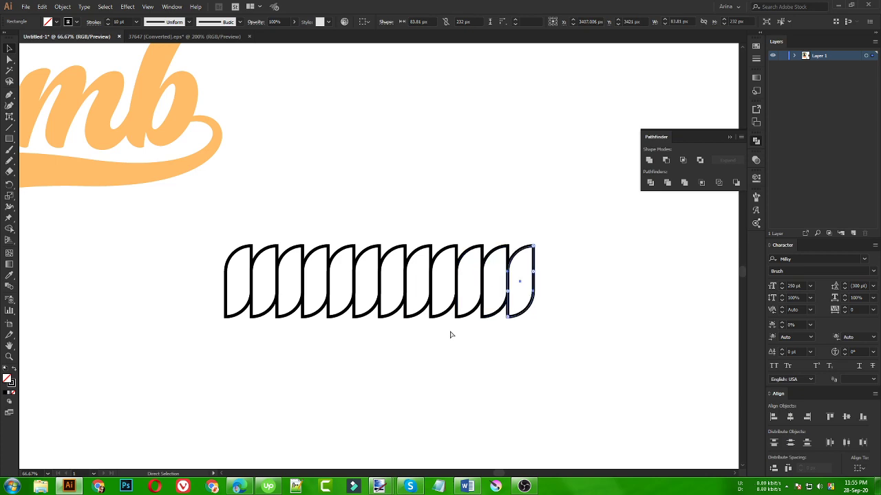
key("ctrl+d")
key("ctrl+d")
key("ctrl+d")
key("ctrl+d")
key("ctrl+d")
key("ctrl+d")
key("ctrl+d")
key("ctrl+d")
key("ctrl+d")
key("ctrl+d")
key("ctrl+d")
key("ctrl+d")
key("ctrl+d")
key("ctrl+d")
key("ctrl+d")
key("ctrl+d")
key("ctrl+d")
key("ctrl+d")
key("ctrl+d")
key("ctrl+d")
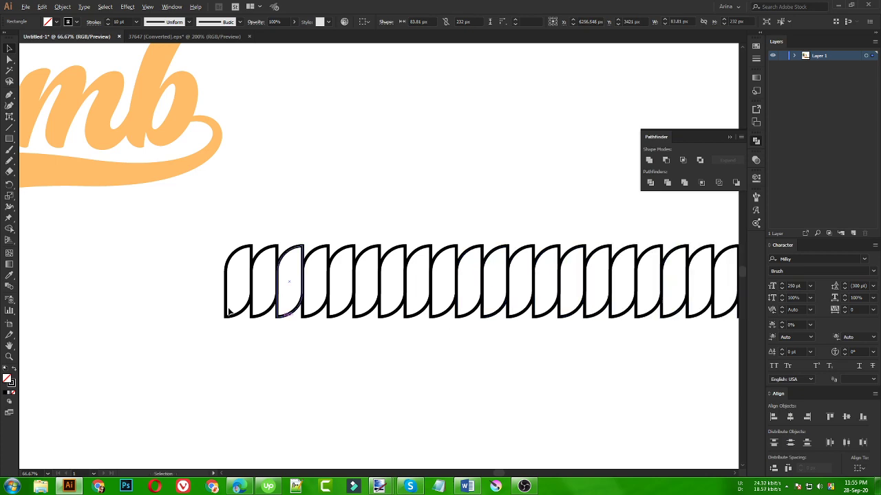
- Select the whole row of strands and scale it down proportionally to about 32 × 88 px per strand, within the artboard
scroll(206, 309, "down", 2)
scroll(207, 309, "down", 2)
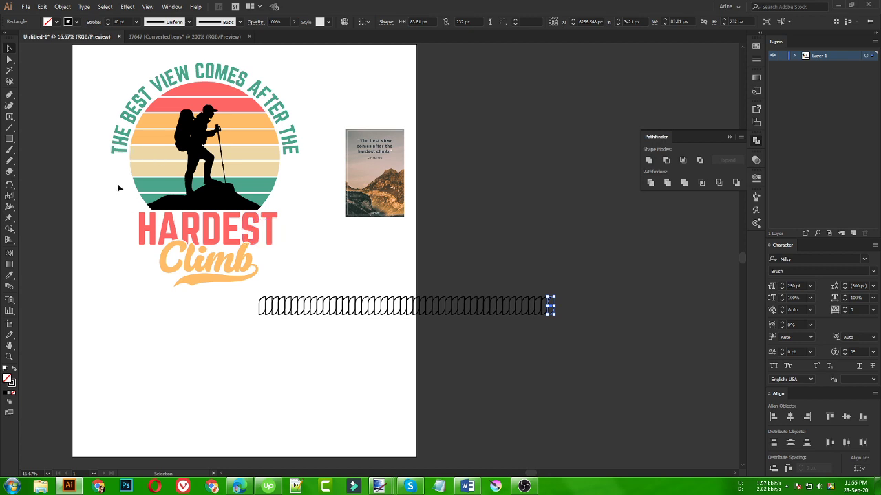
left_click_drag(582, 331, 255, 305)
left_click_drag(555, 306, 372, 312)
- Increase the stroke weight of the scaled strand row to 7 pt
scroll(307, 318, "up", 3)
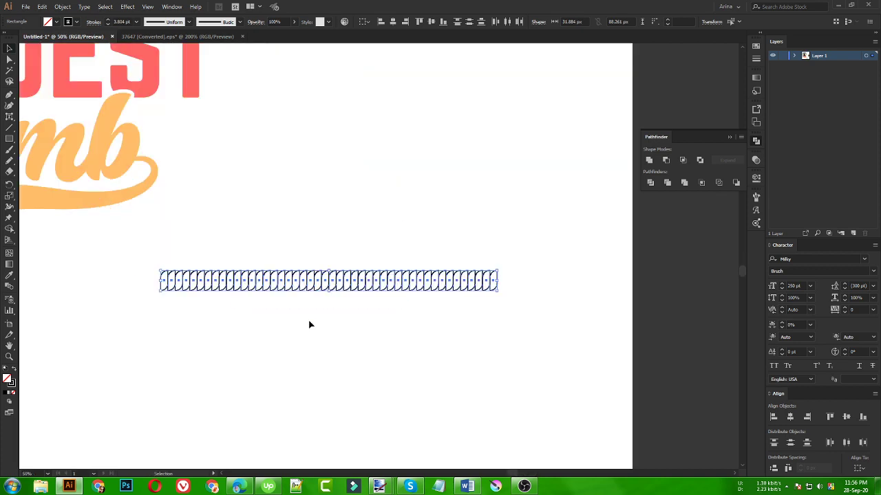
scroll(283, 295, "up", 1)
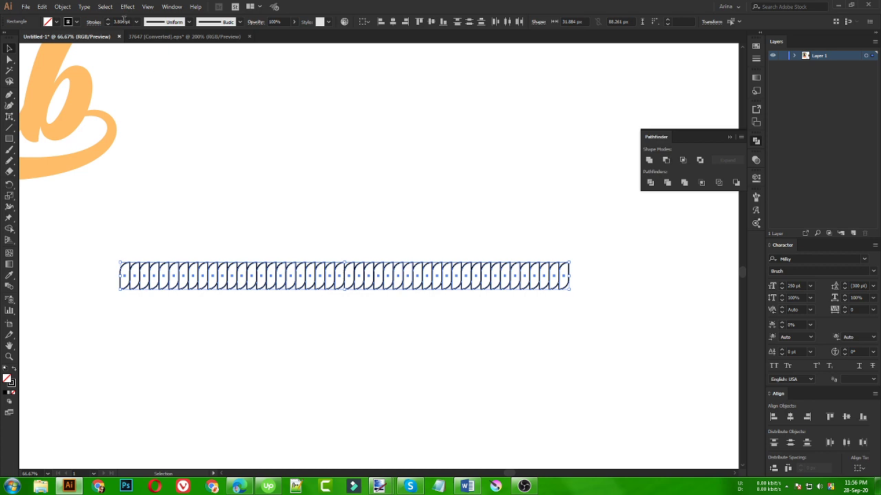
scroll(123, 21, "up", 1)
scroll(123, 22, "up", 1)
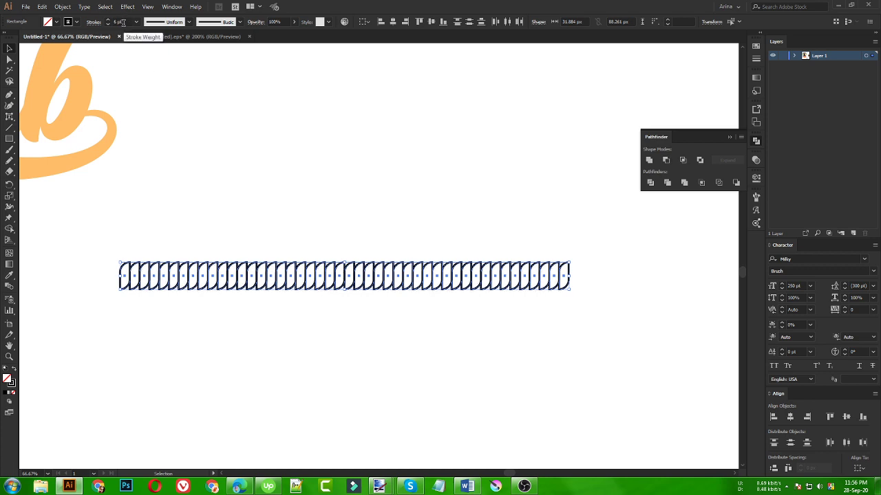
scroll(128, 19, "up", 1)
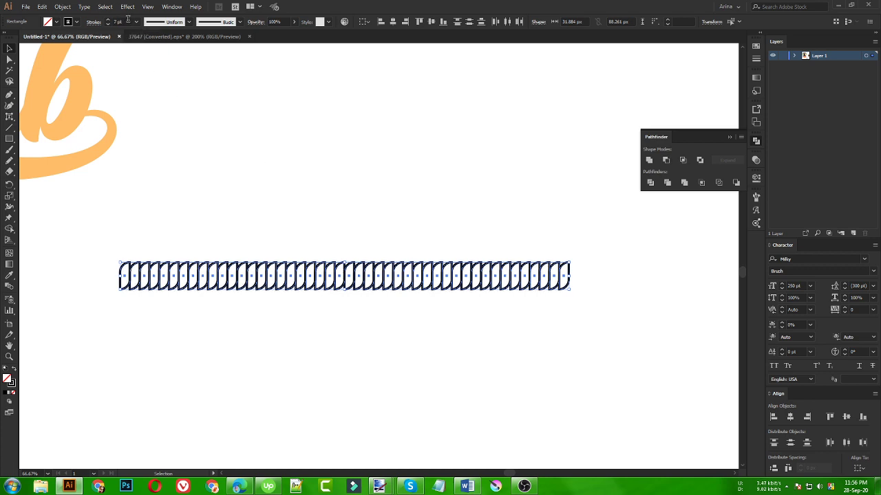
- Create a new pattern brush from the selected row of strands, keeping the default brush options
scroll(375, 288, "down", 1)
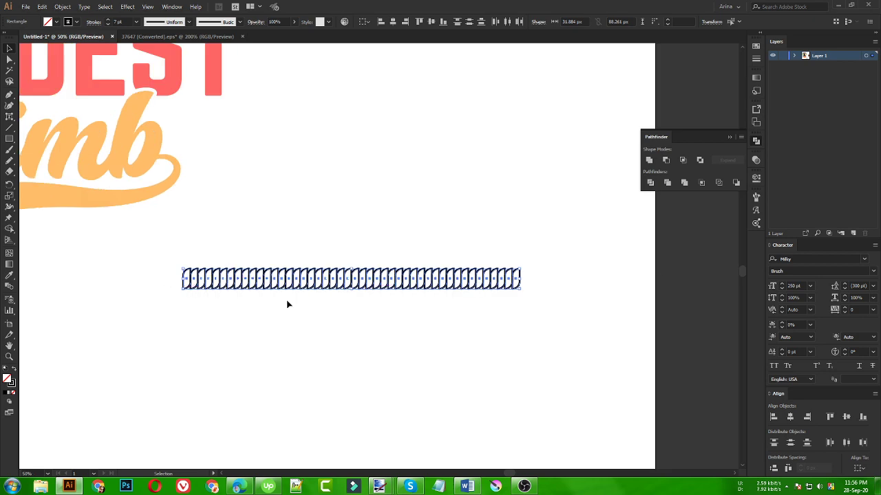
left_click(756, 198)
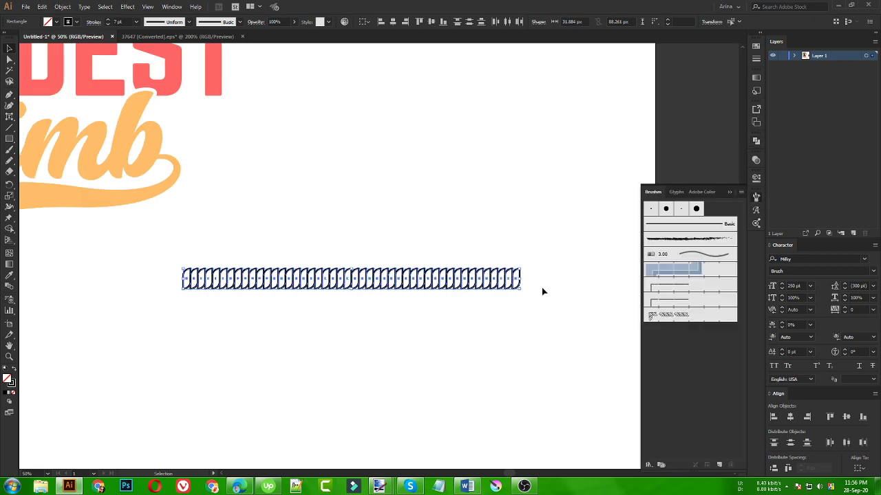
left_click(719, 464)
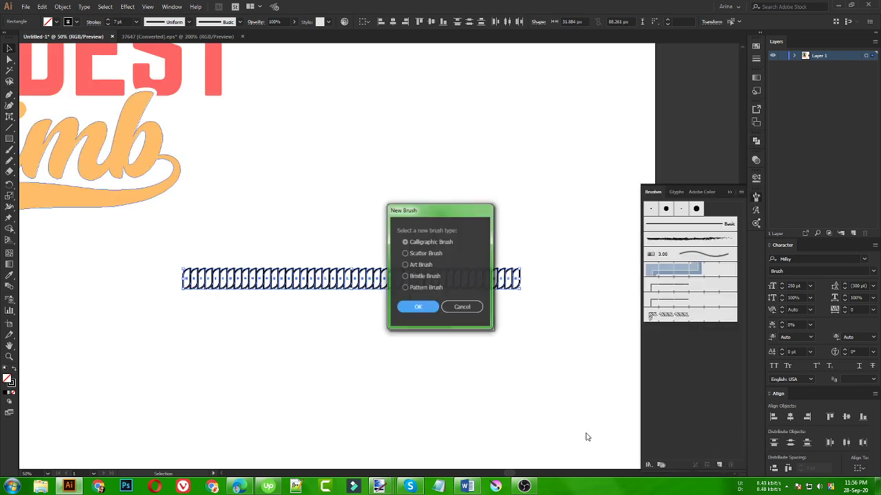
left_click_drag(427, 211, 319, 101)
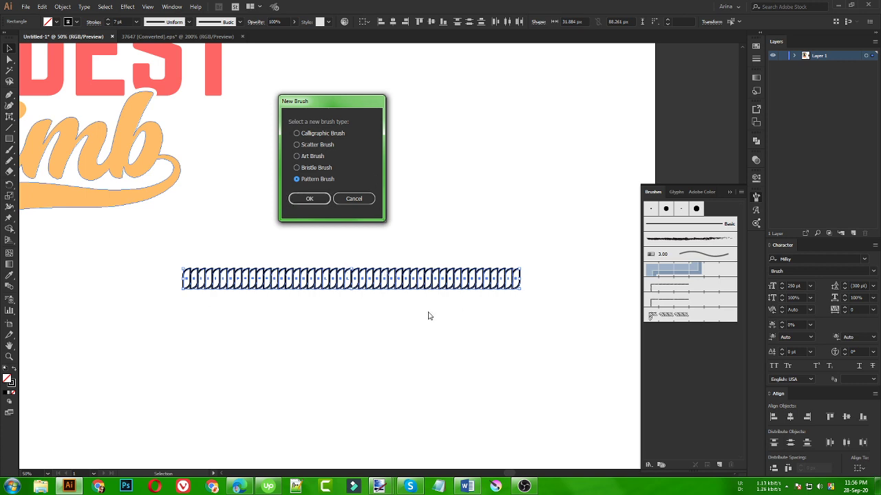
left_click(320, 201)
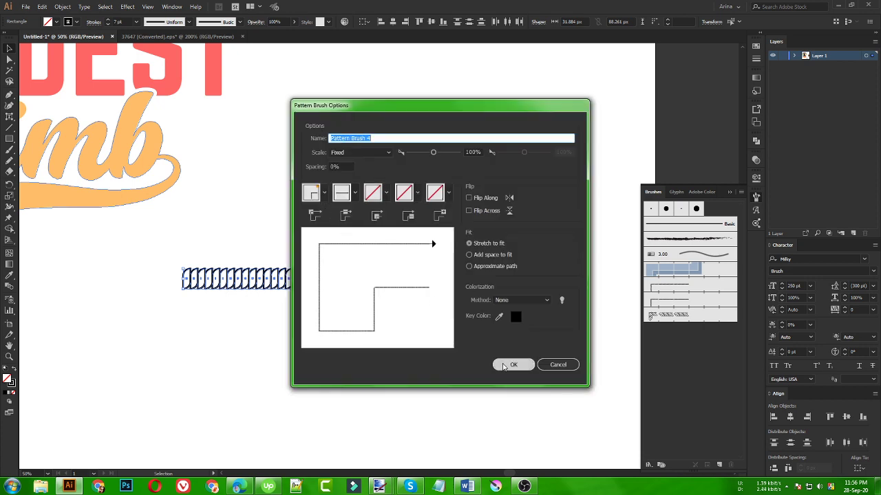
left_click(510, 364)
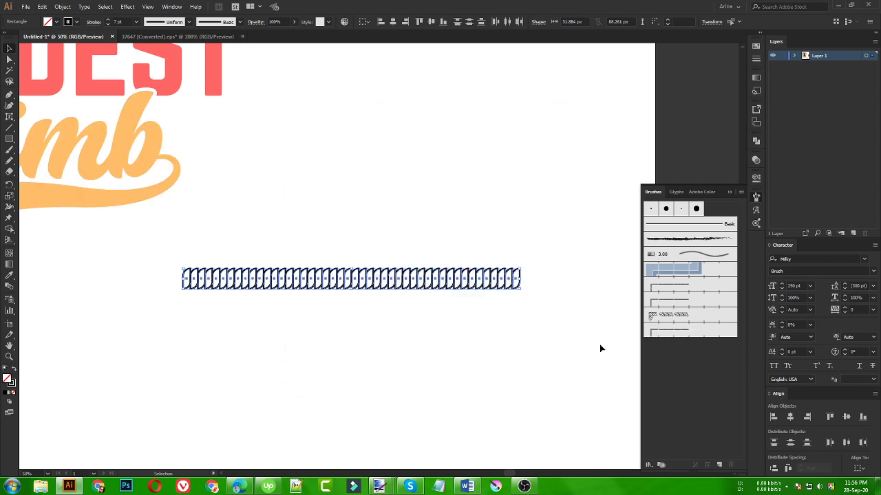
left_click(530, 341)
- Draw an unfilled, black-stroked circle about 1710 px in diameter over the striped sun, around the hiker
scroll(533, 256, "down", 2)
left_click_drag(336, 250, 603, 321)
left_click(543, 316)
scroll(544, 316, "up", 5)
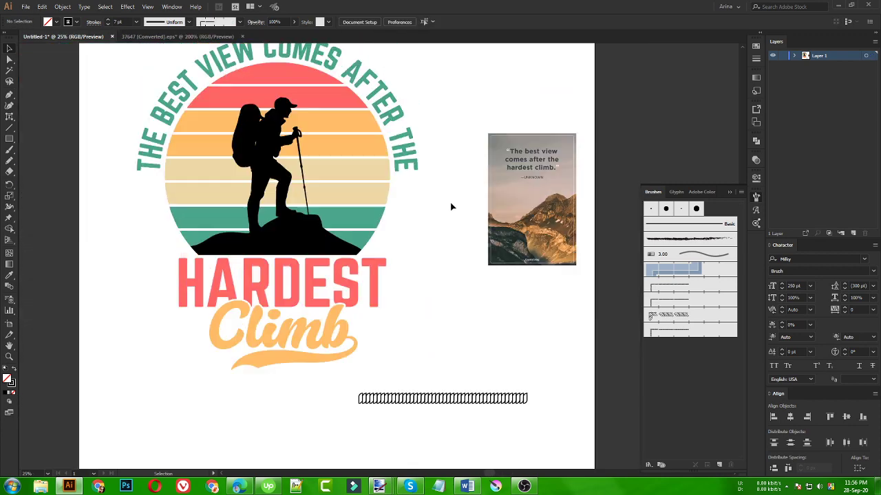
scroll(250, 80, "up", 1)
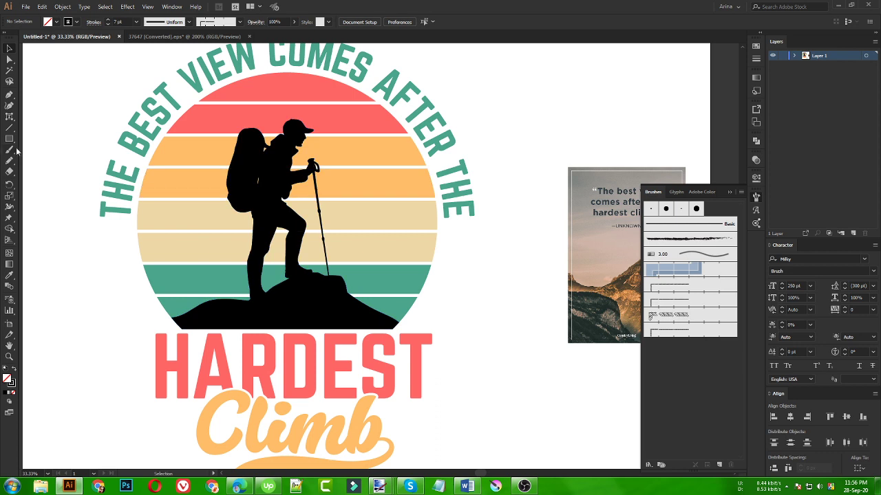
left_click_drag(7, 141, 31, 162)
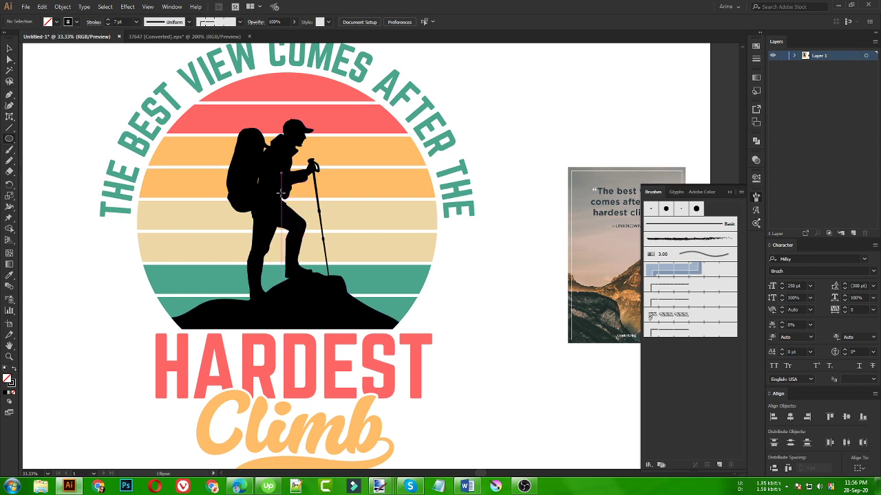
left_click_drag(281, 194, 432, 294)
left_click_drag(434, 294, 414, 280)
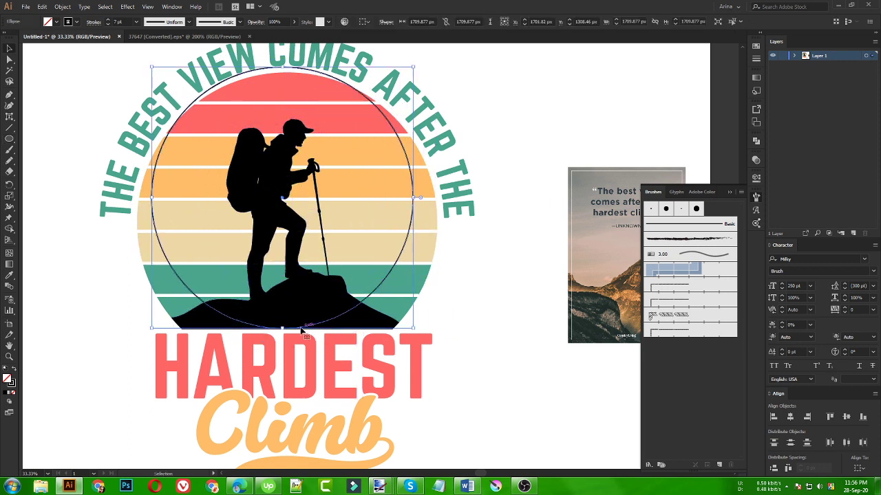
- Scale the circle proportionally to about 1963 px so that it follows the outer edge of the striped sun
left_click_drag(282, 328, 283, 366)
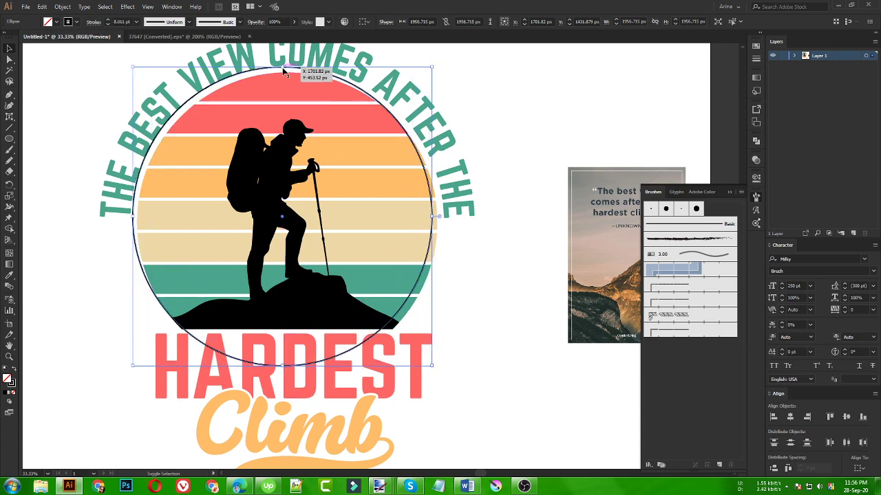
left_click_drag(282, 68, 283, 74)
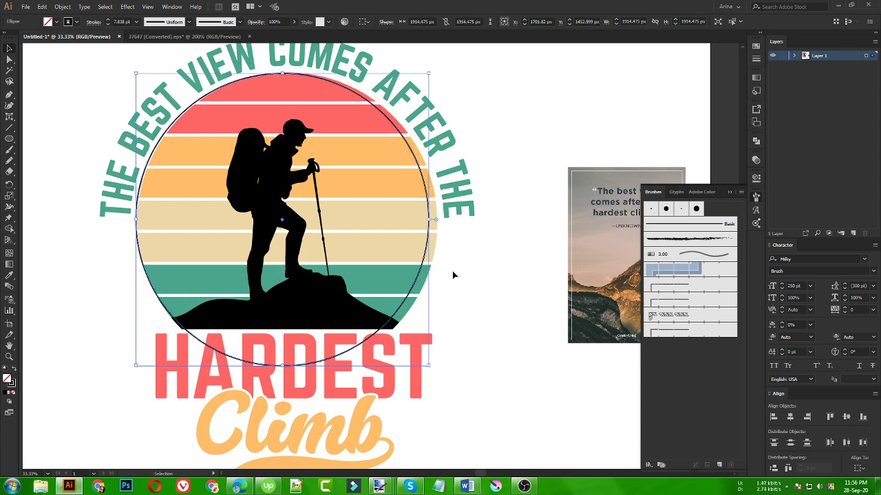
left_click_drag(431, 218, 436, 221)
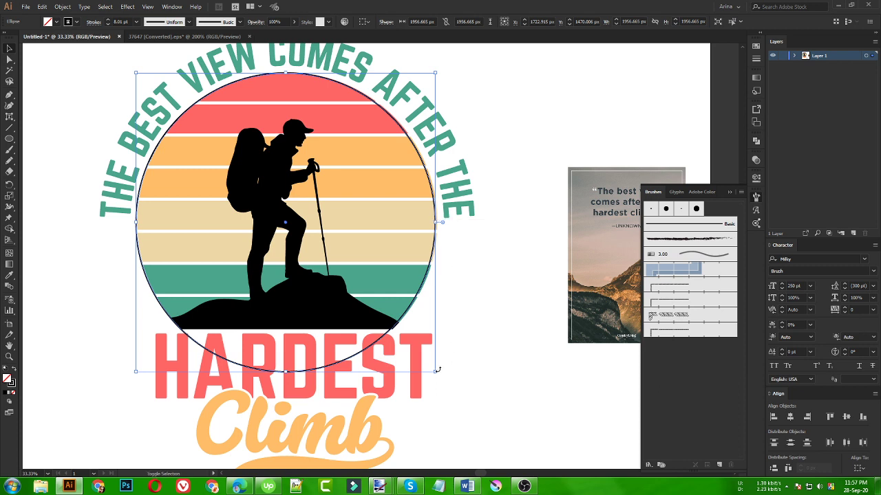
left_click_drag(434, 372, 436, 374)
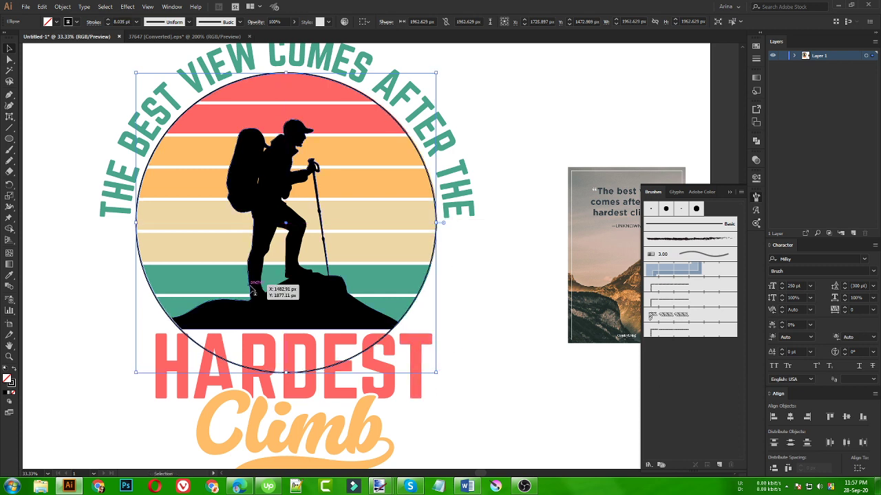
left_click(486, 312)
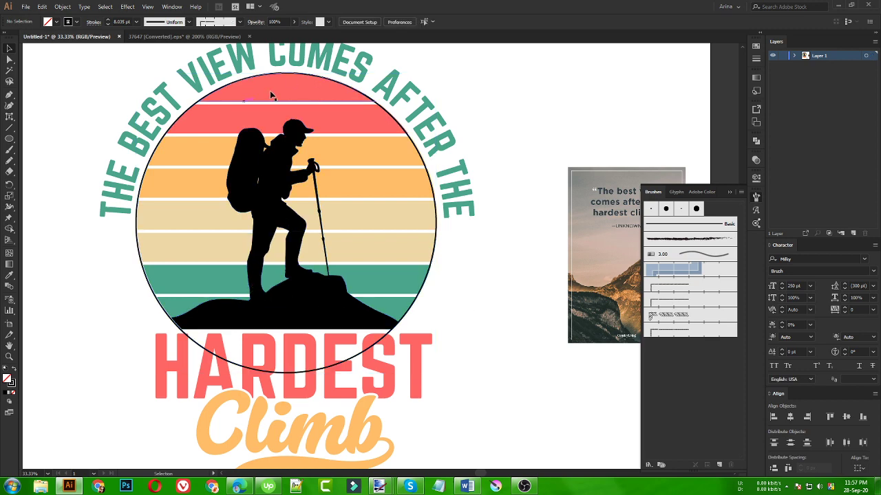
- Enlarge the circle to about 2246 px, running behind the curved text evenly around the sun, and shift it slightly downward
left_click(199, 348)
key("ctrl+minus")
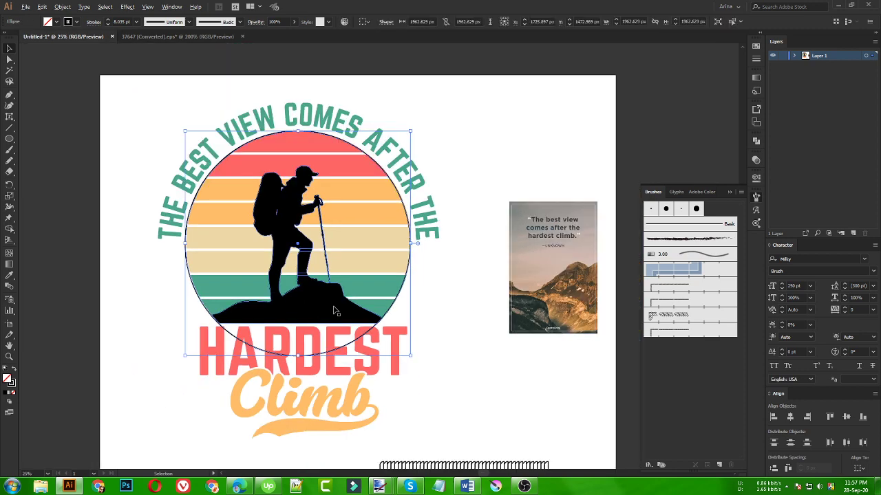
left_click(300, 358)
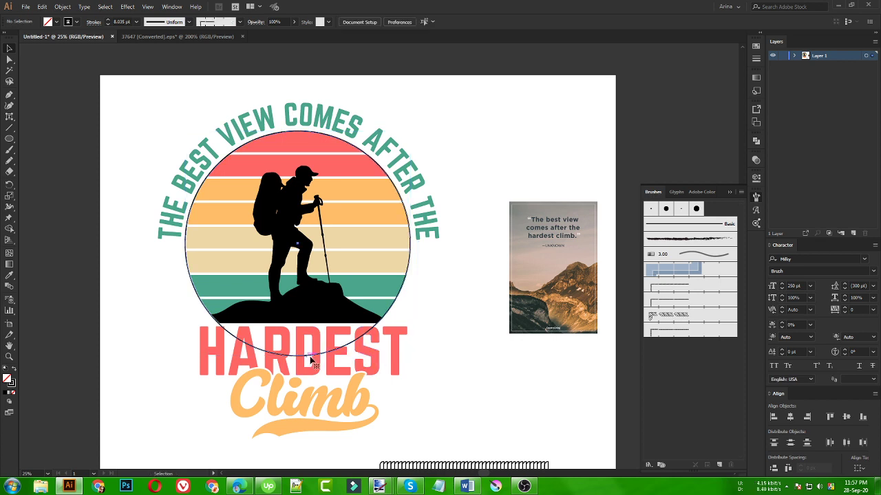
left_click(308, 358)
left_click_drag(301, 356, 301, 368)
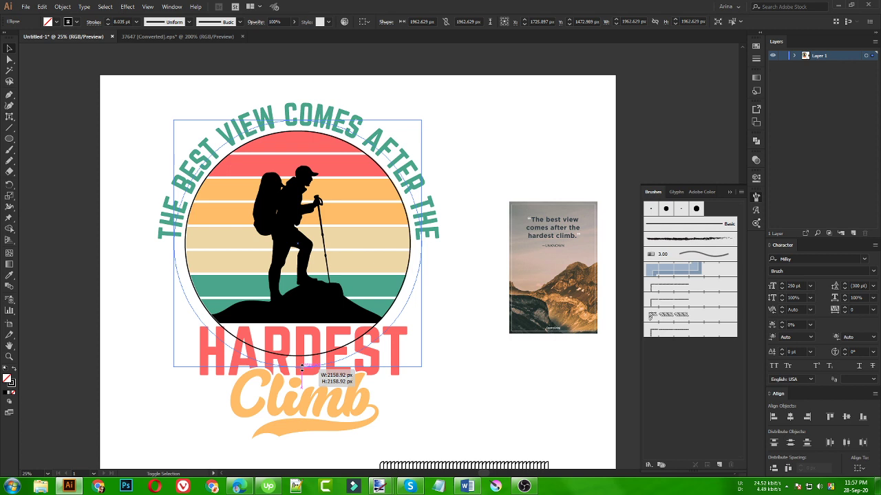
left_click_drag(301, 368, 301, 372)
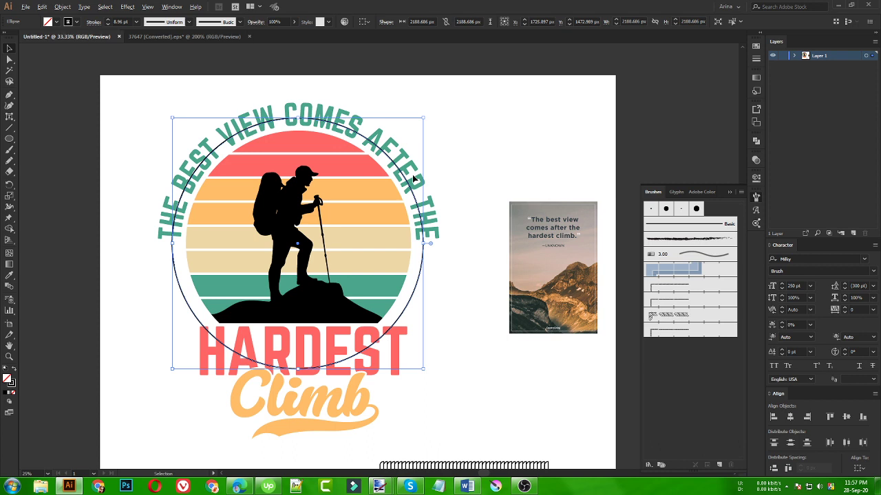
scroll(413, 179, "up", 1)
left_click_drag(430, 265, 434, 267)
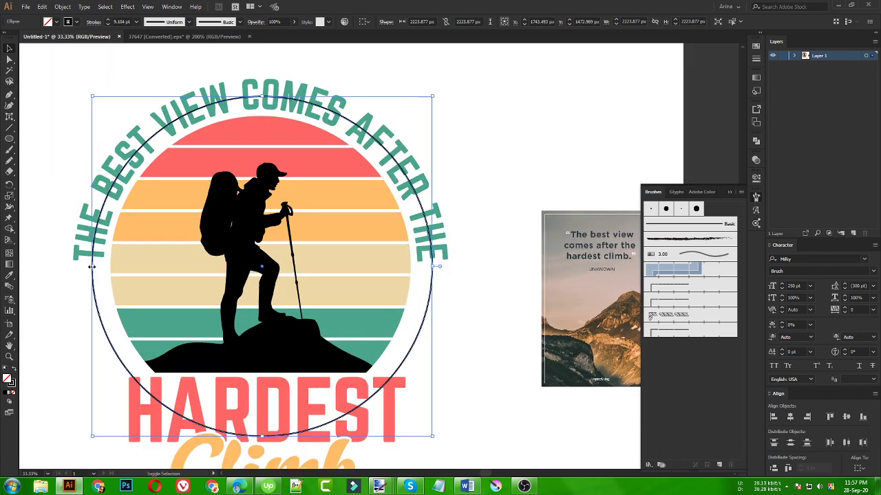
left_click_drag(92, 266, 88, 266)
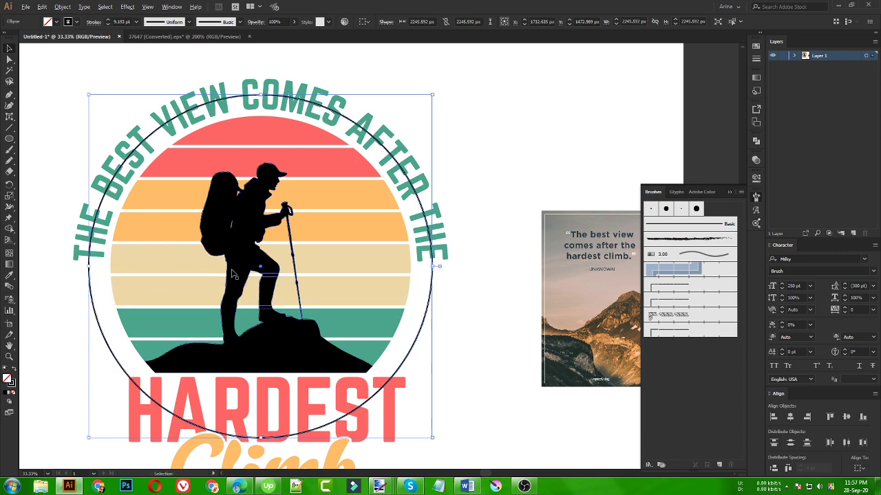
scroll(232, 274, "down", 1)
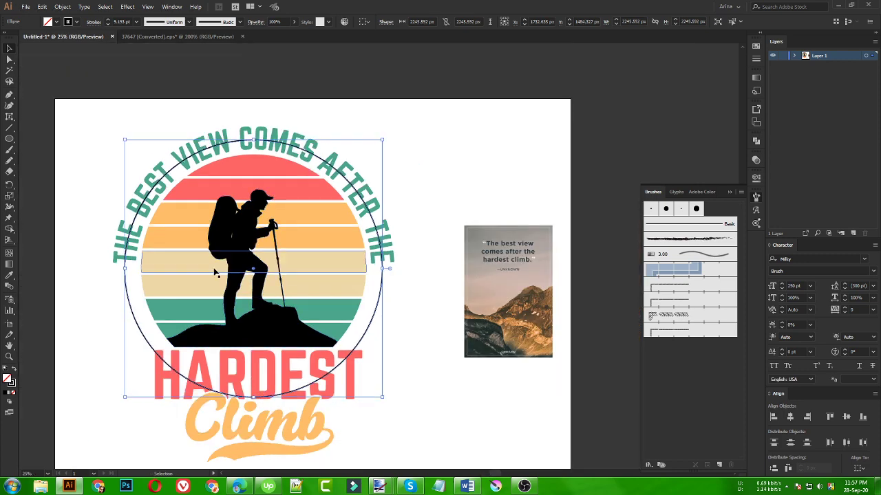
left_click(38, 130)
- Try to add anchor points to the circle just below the two ends of the curved text
left_click_drag(10, 94, 47, 108)
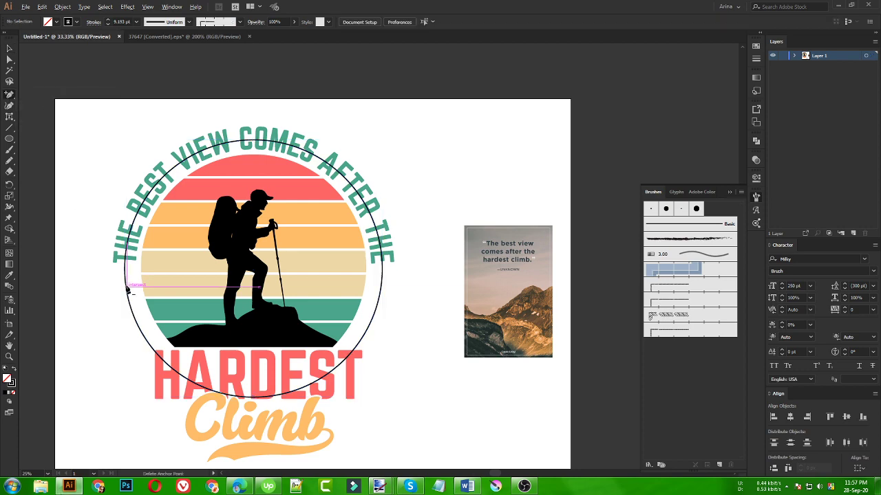
scroll(127, 253, "up", 2)
left_click(124, 252)
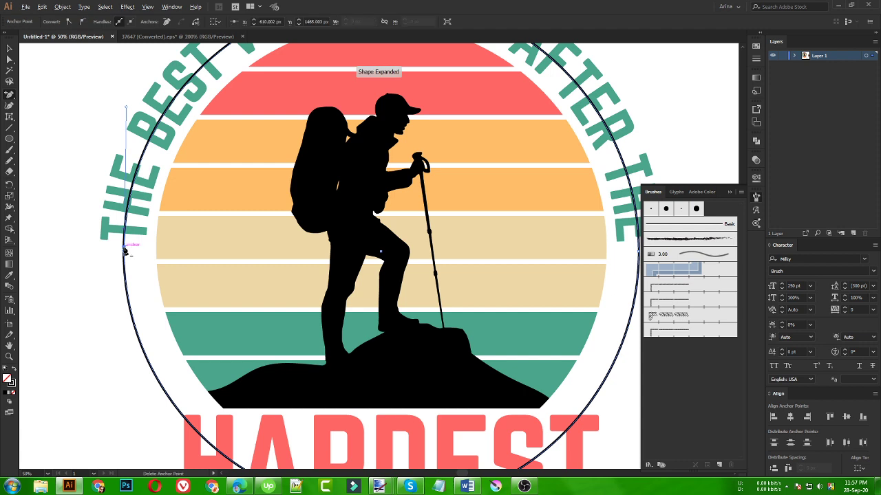
scroll(127, 251, "down", 1)
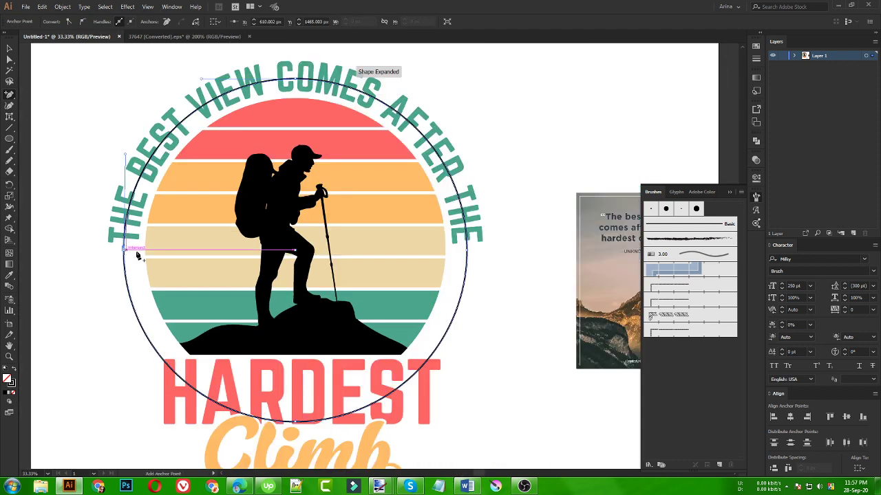
left_click(467, 254)
left_click(504, 256)
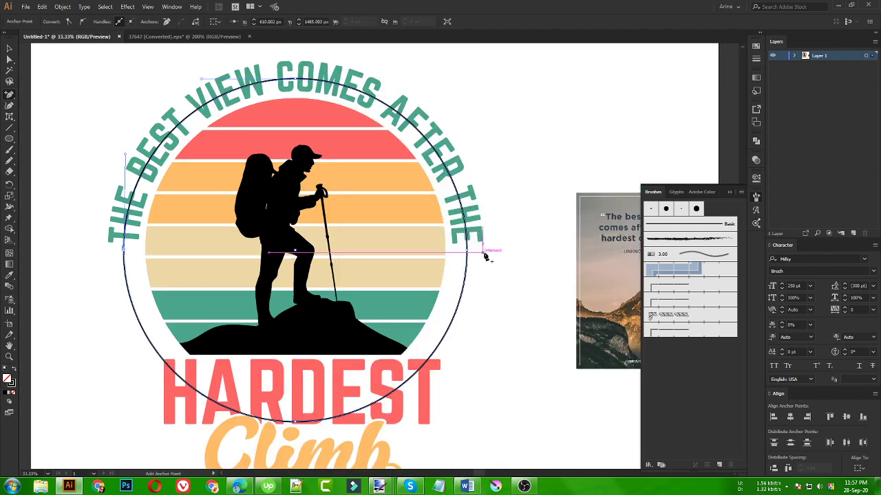
key("v")
left_click(137, 266)
- Add an anchor point to the circle's lower-right and lower-left curves, just above the ends of the word HARDEST
key("plus")
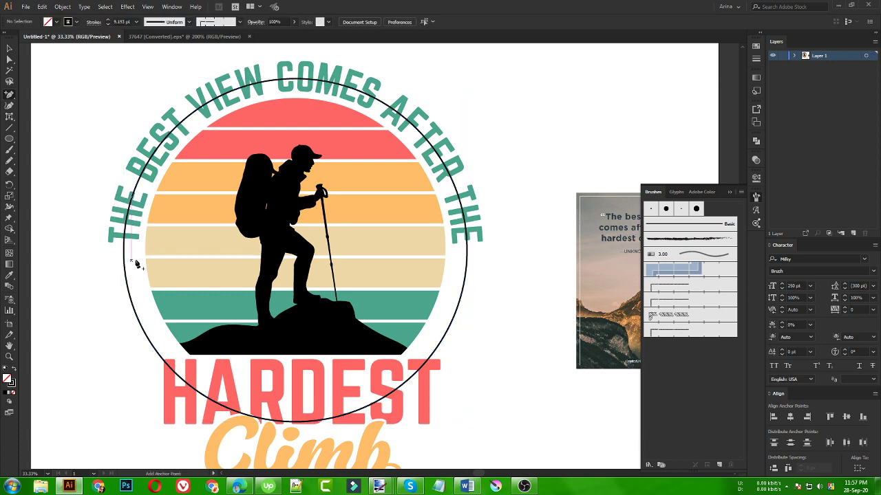
left_click(436, 352)
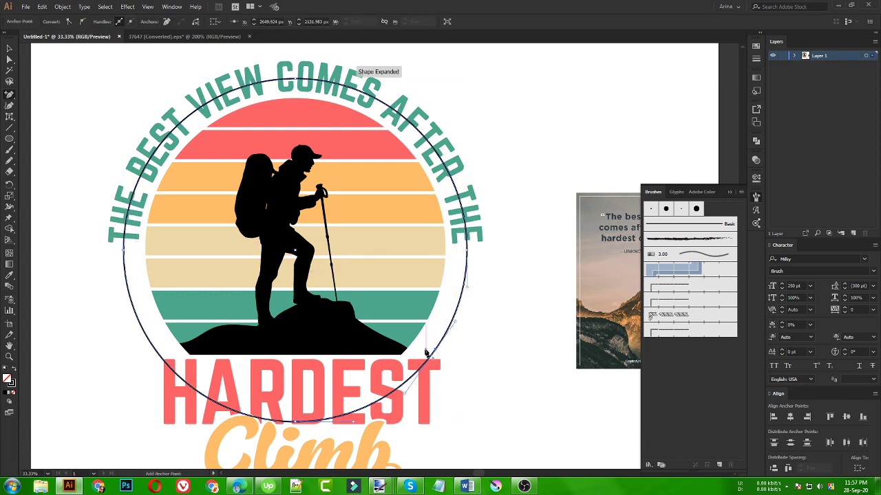
left_click(158, 357)
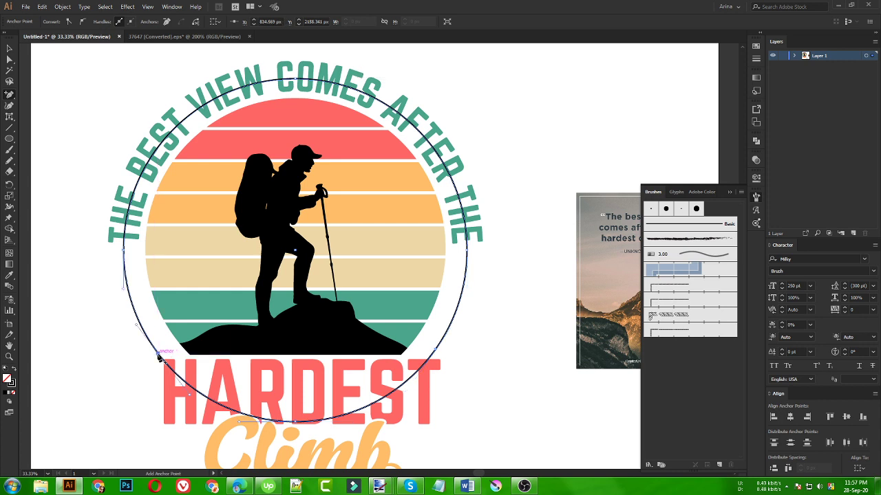
- Delete the circle's bottom and top anchor points, leaving only the two side arcs between the curved text and HARDEST
key("a")
left_click(475, 345)
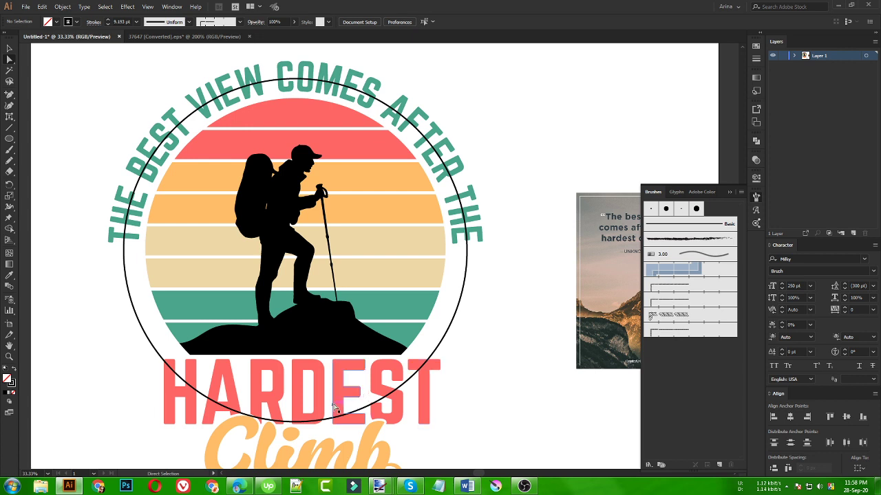
left_click(291, 424)
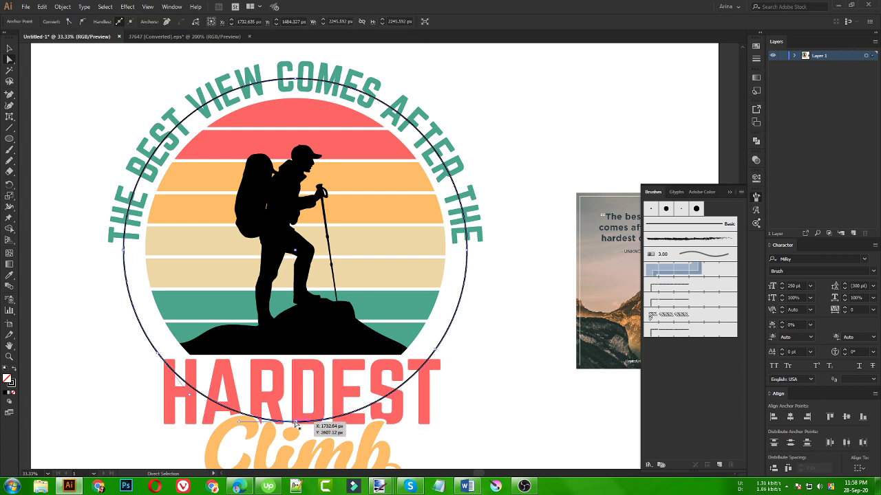
key("Delete")
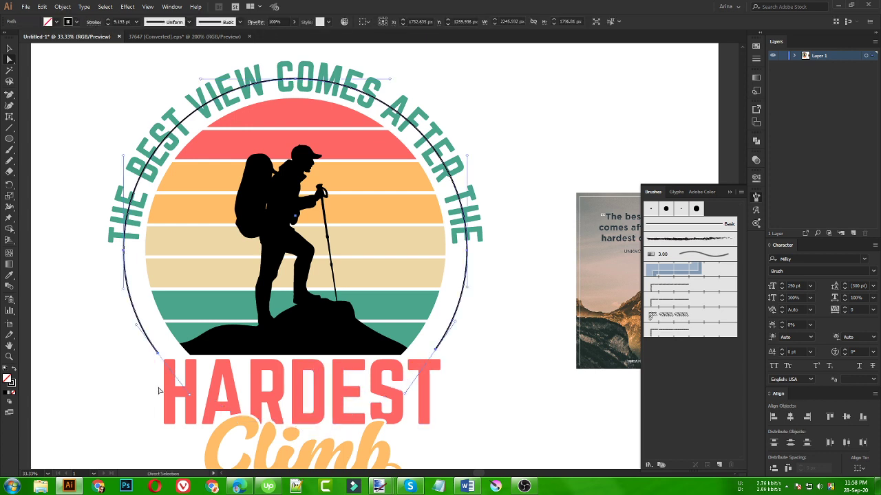
left_click(300, 80)
key("Delete")
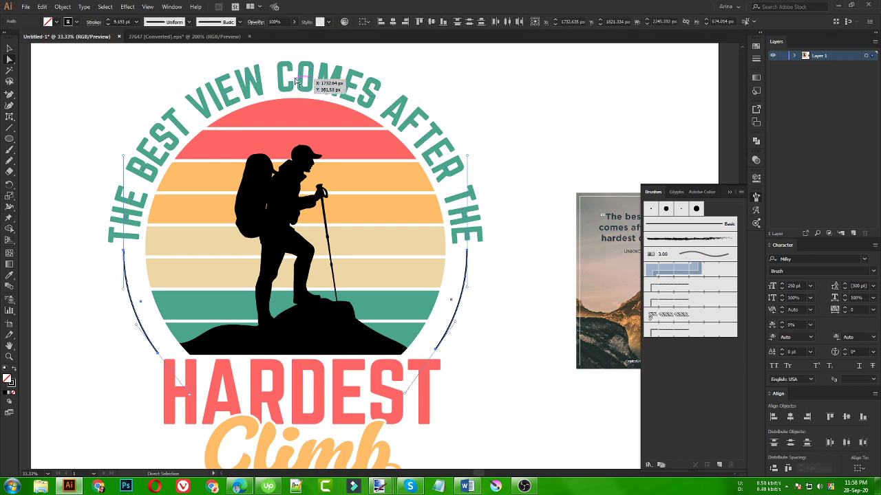
key("v")
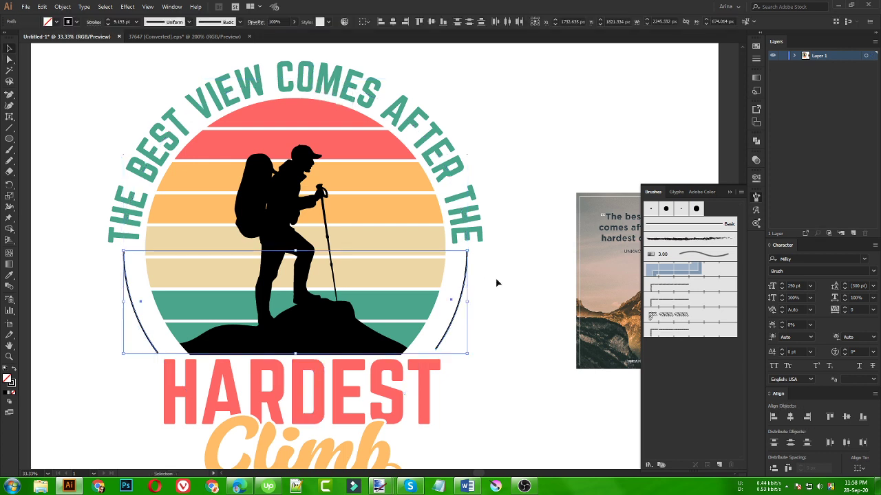
left_click(498, 283)
scroll(387, 238, "down", 1)
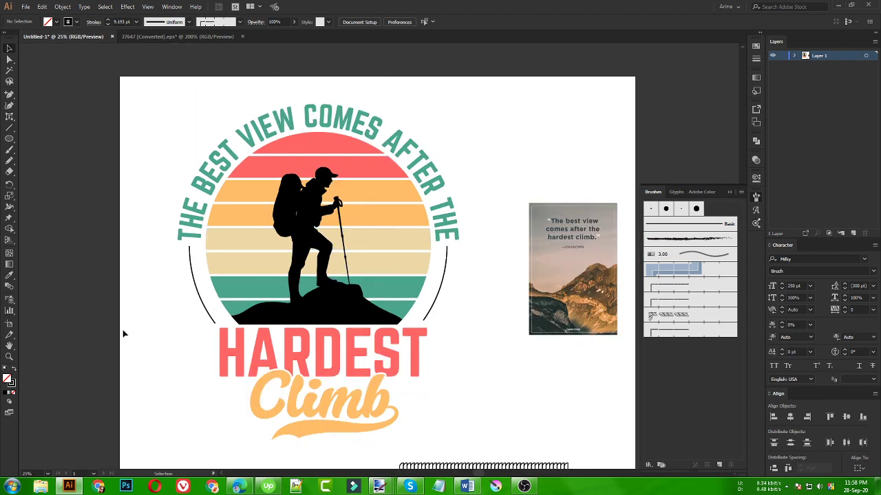
- Apply the rope-like pattern brush to both side arcs and set their stroke weight to 0.5 pt
left_click(444, 293)
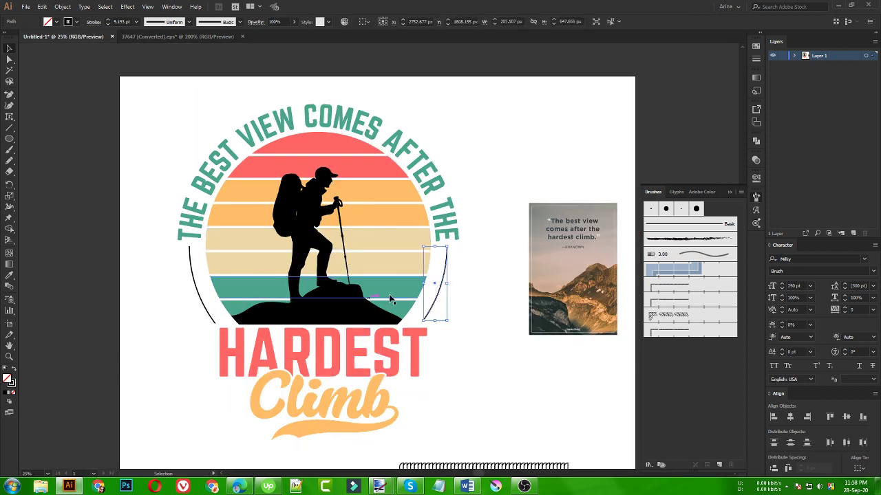
left_click(202, 294, "shift")
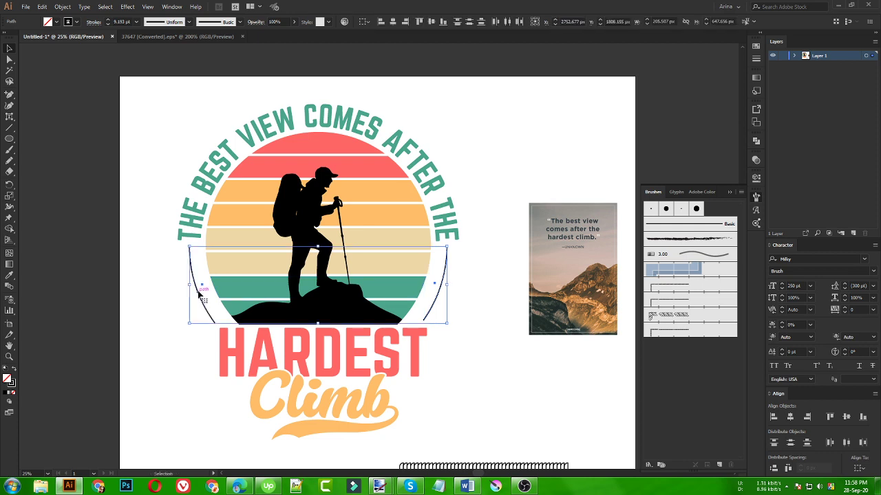
left_click(689, 333)
scroll(254, 301, "up", 1)
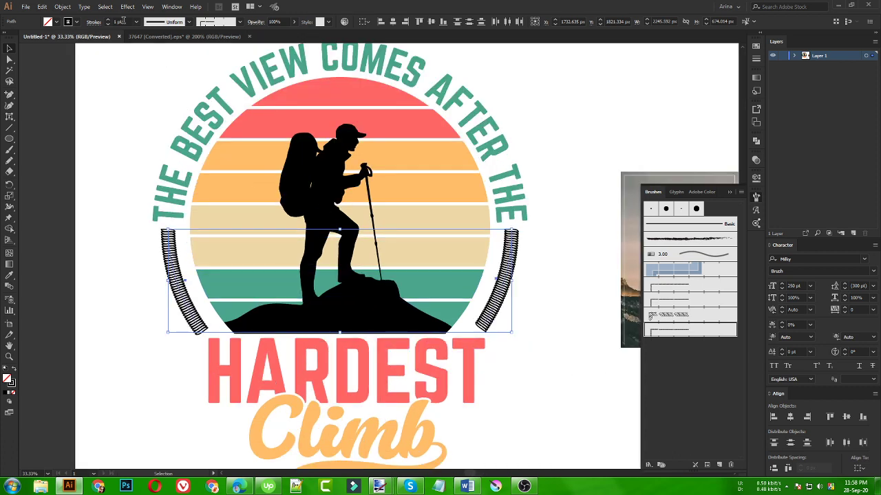
scroll(121, 21, "down", 2)
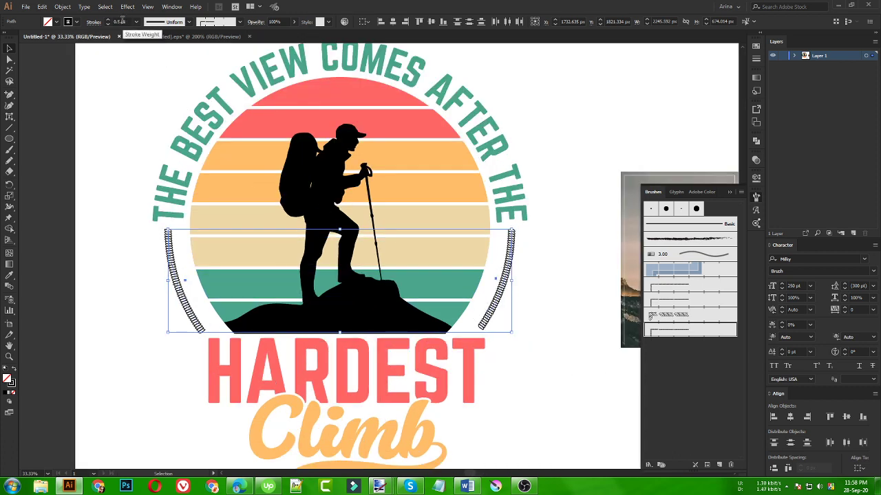
scroll(121, 21, "down", 1)
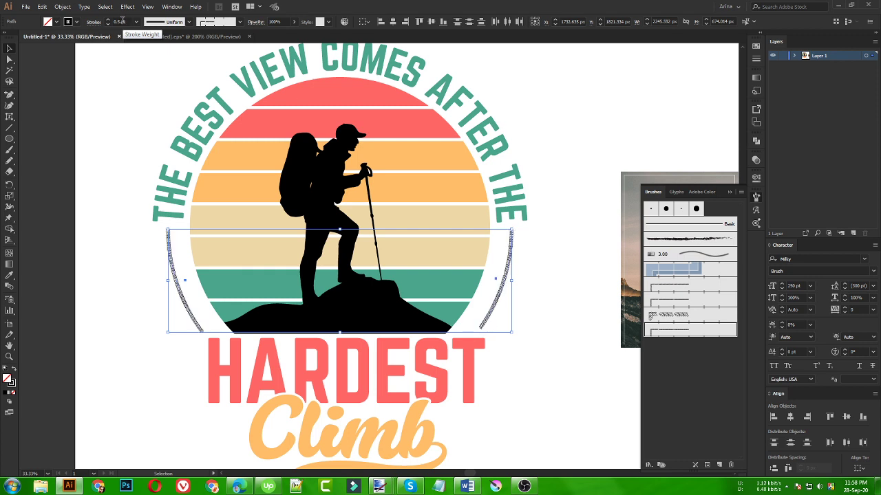
left_click(114, 212)
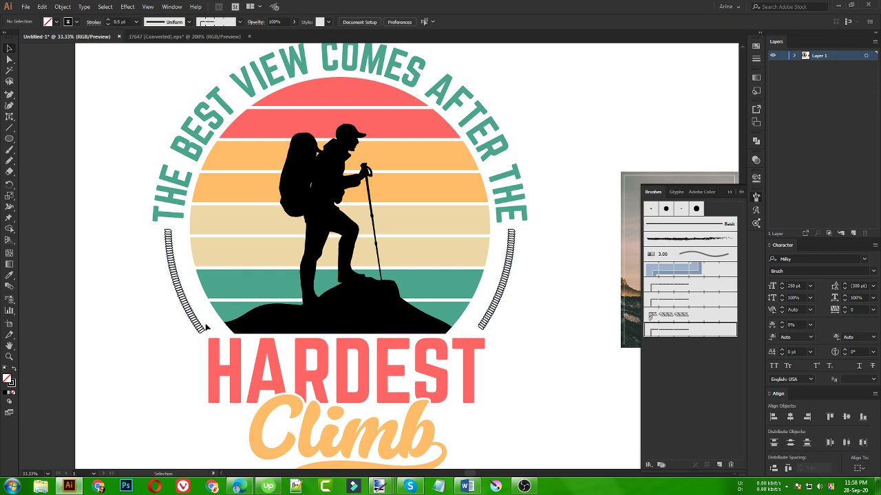
- Expand the appearance of both rope arcs, and expand their fill and stroke into filled shapes
scroll(204, 329, "up", 1)
scroll(126, 280, "down", 1)
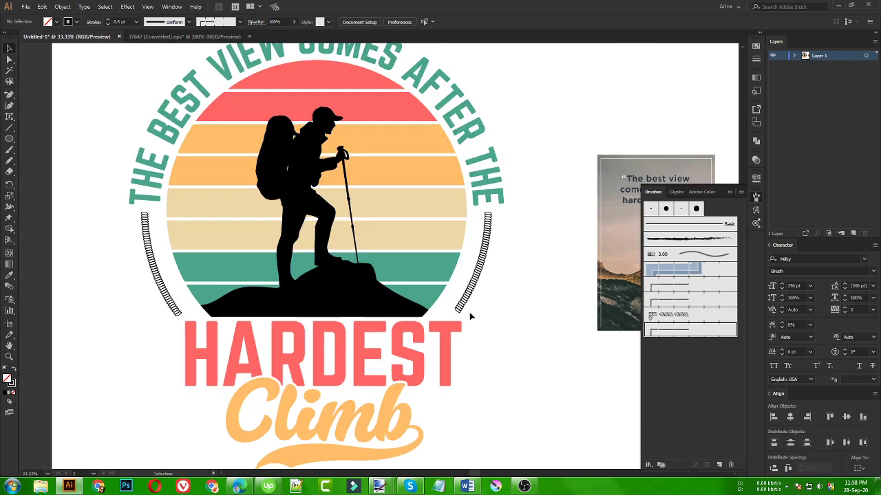
scroll(468, 291, "up", 1)
scroll(538, 330, "down", 1)
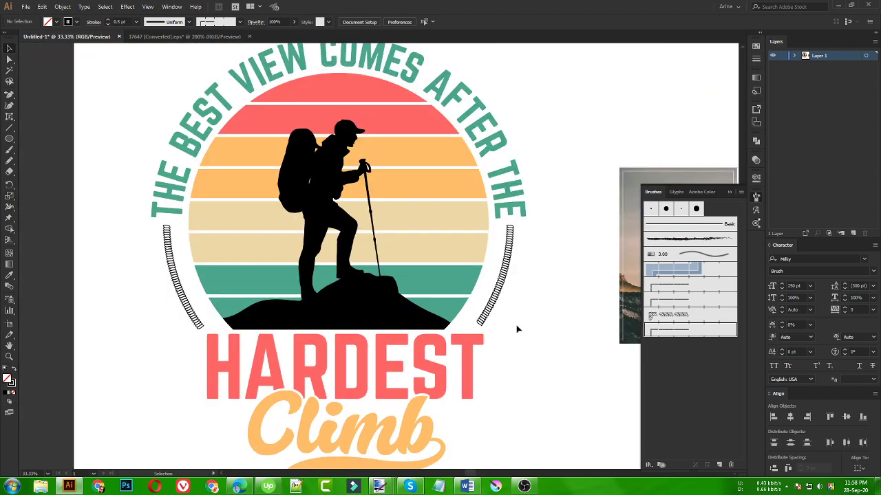
left_click(176, 289)
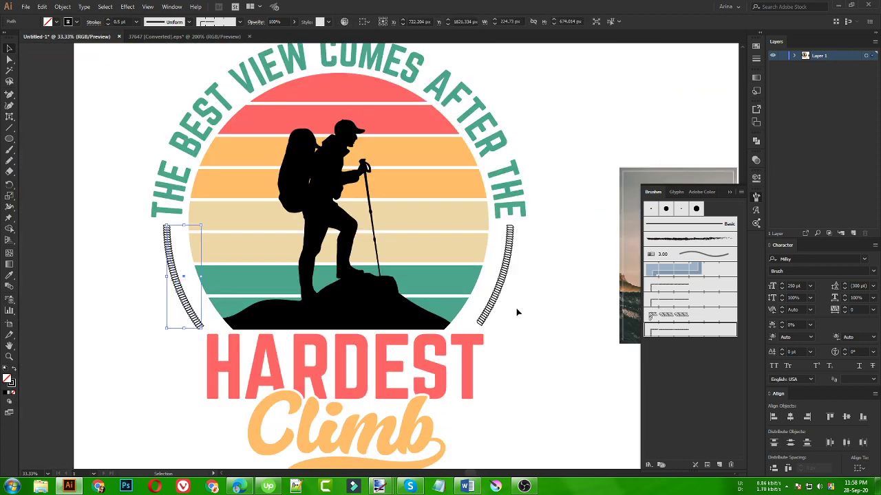
left_click(502, 285, "shift")
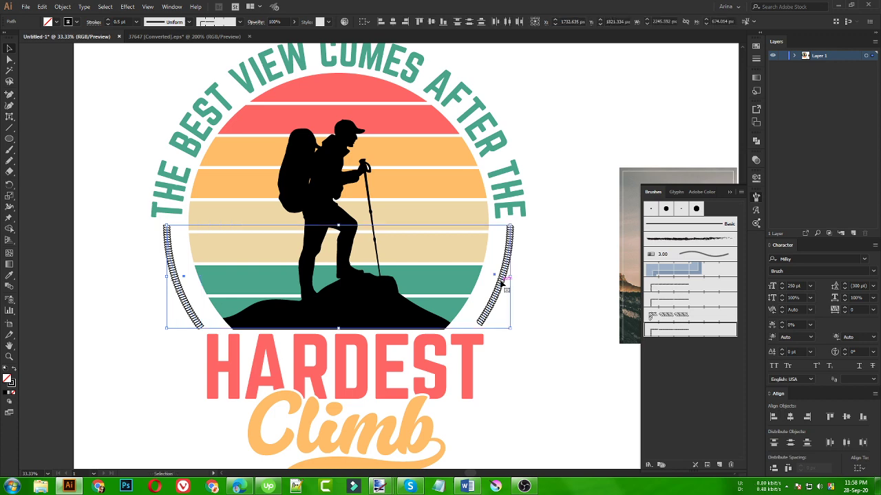
left_click(63, 6)
left_click(77, 117)
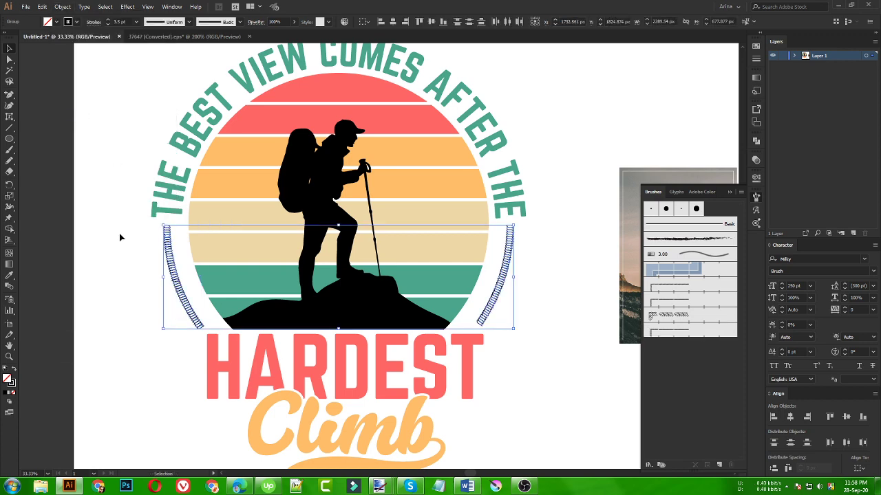
left_click(63, 6)
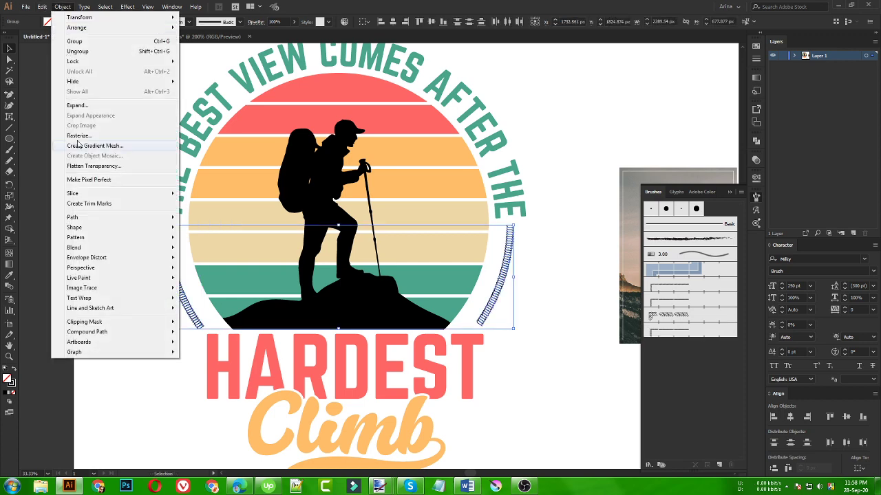
left_click(78, 107)
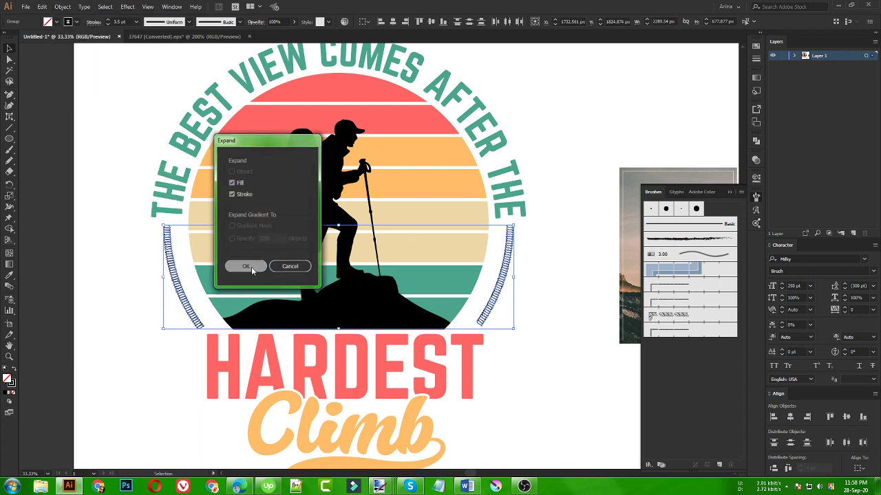
left_click(251, 268)
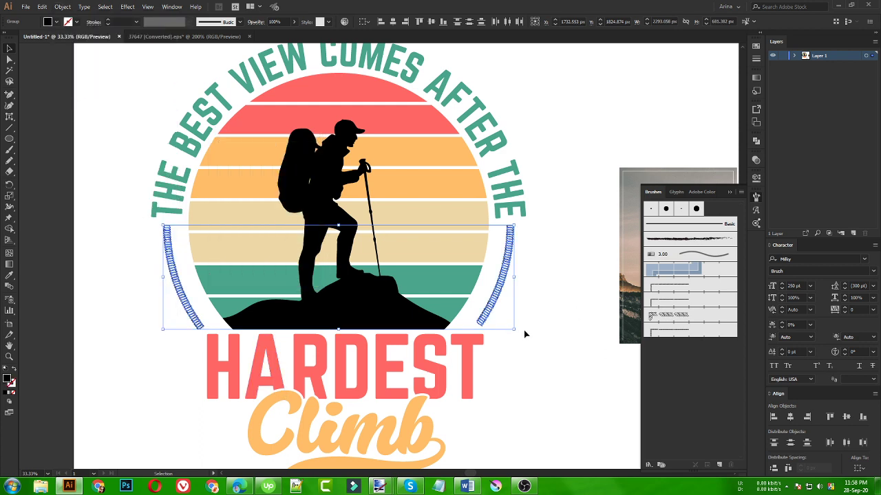
- Recolour both expanded rope arcs with the coral red sampled from the word HARDEST using the Eyedropper
left_click(524, 334)
left_click(433, 248)
key("i")
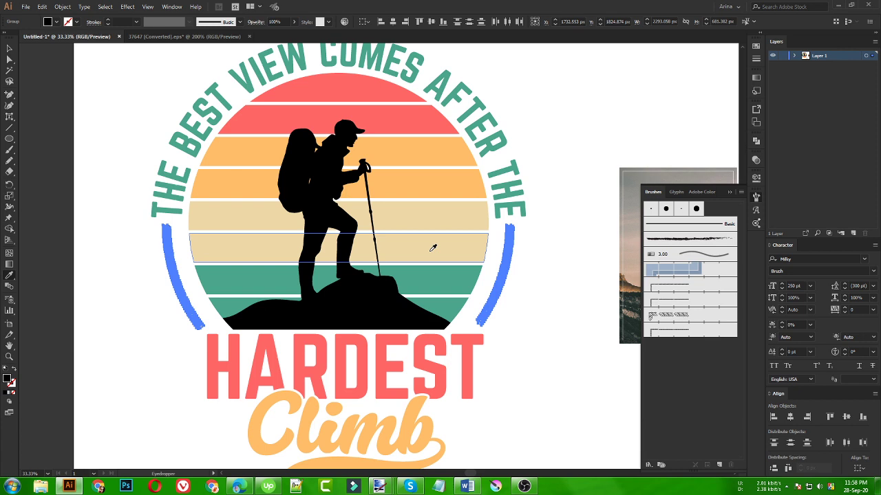
left_click(433, 248)
left_click(432, 382)
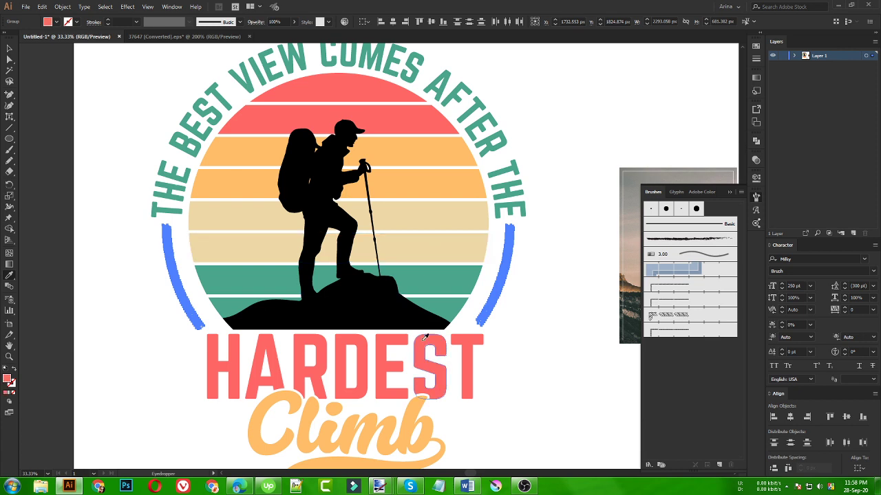
key("v")
left_click(510, 320)
left_click(515, 350)
key("ctrl+minus")
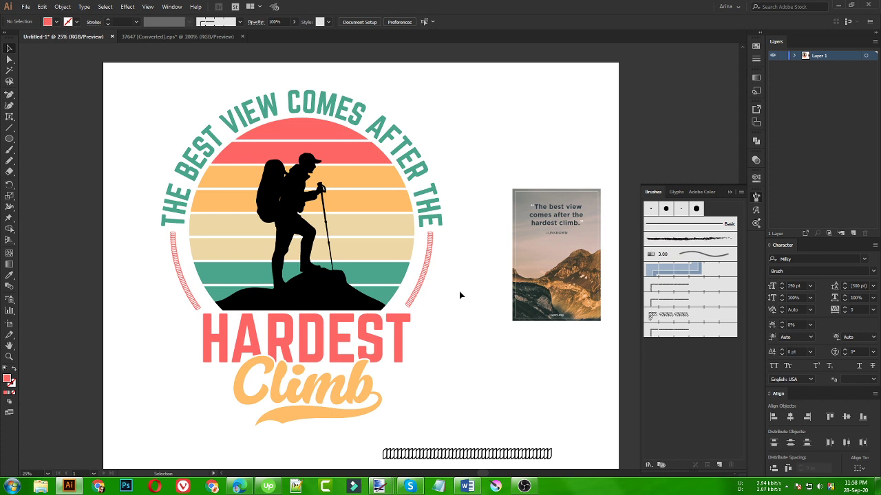
- Cut the black hiker-and-rocks silhouette out of the design, keeping it on the clipboard
key("ctrl+plus")
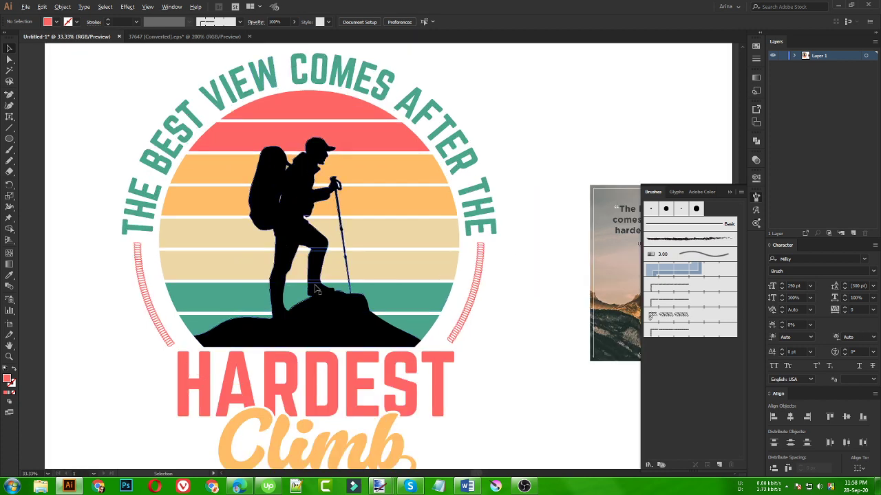
key("ctrl+minus")
left_click(296, 221)
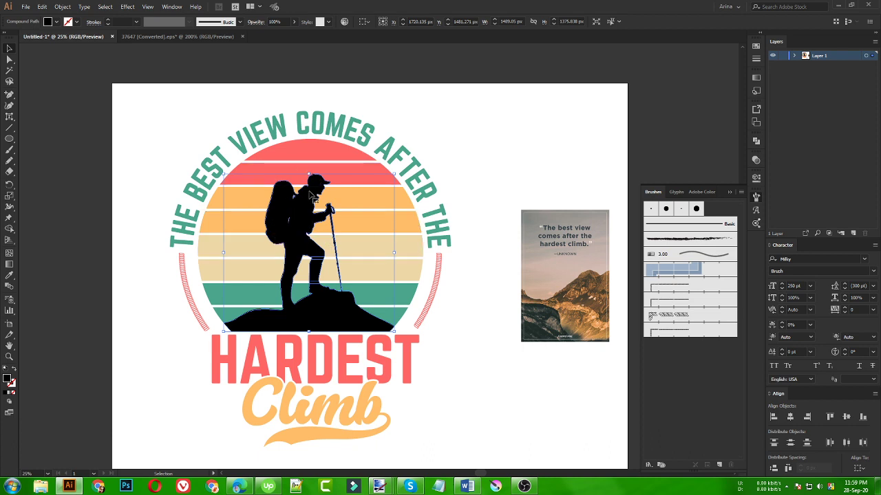
key("a")
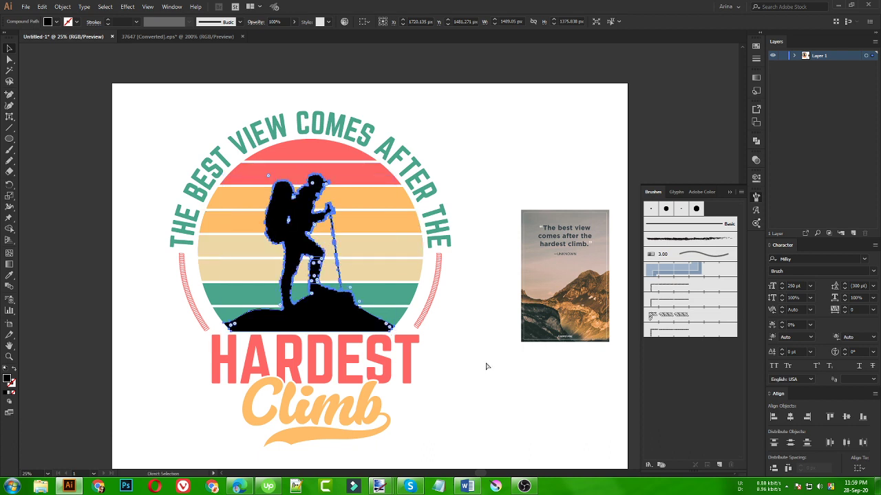
key("Delete")
key("v")
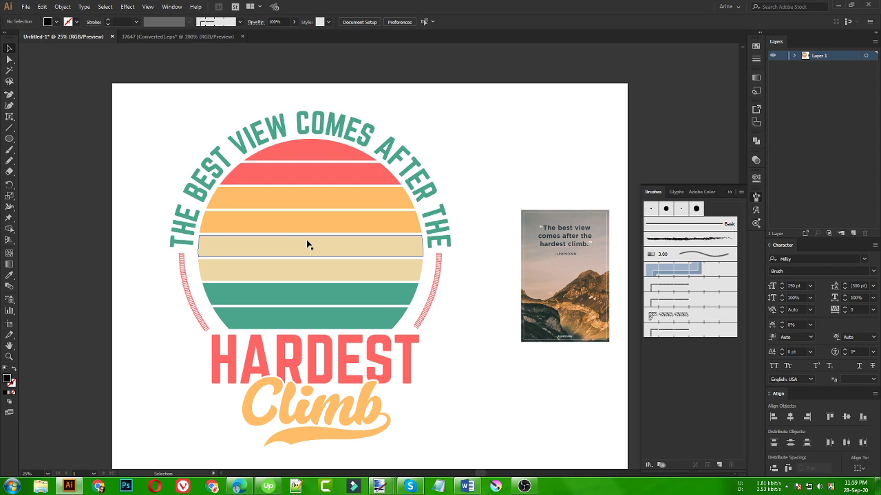
- Add an unclipped opacity mask to the striped sun, paste the hiker silhouette in place inside it, and leave mask editing
left_click(308, 244)
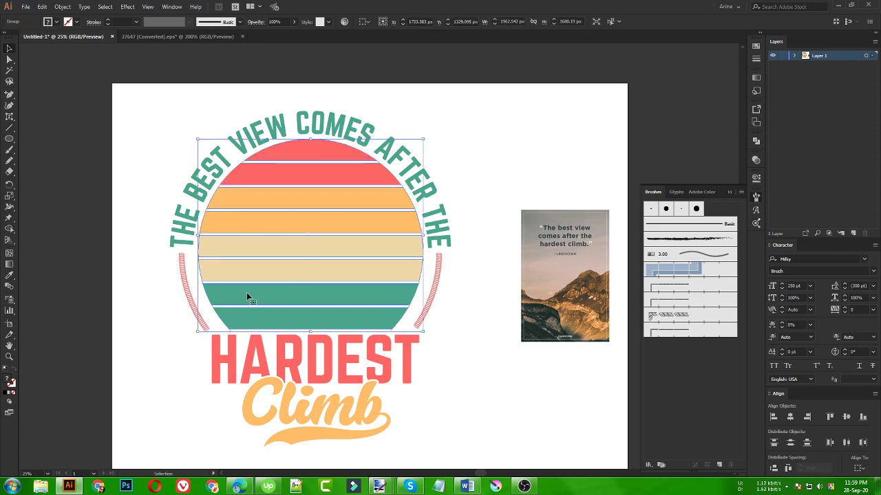
left_click(755, 160)
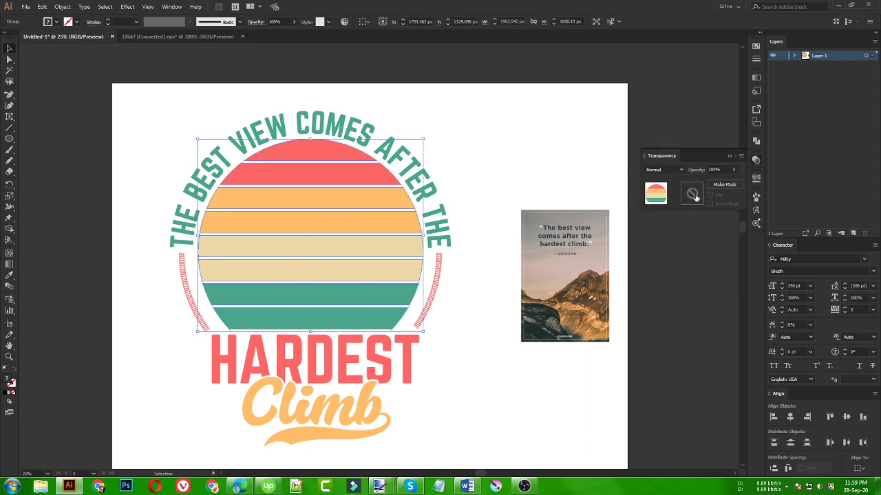
left_click(692, 194)
left_click(710, 194)
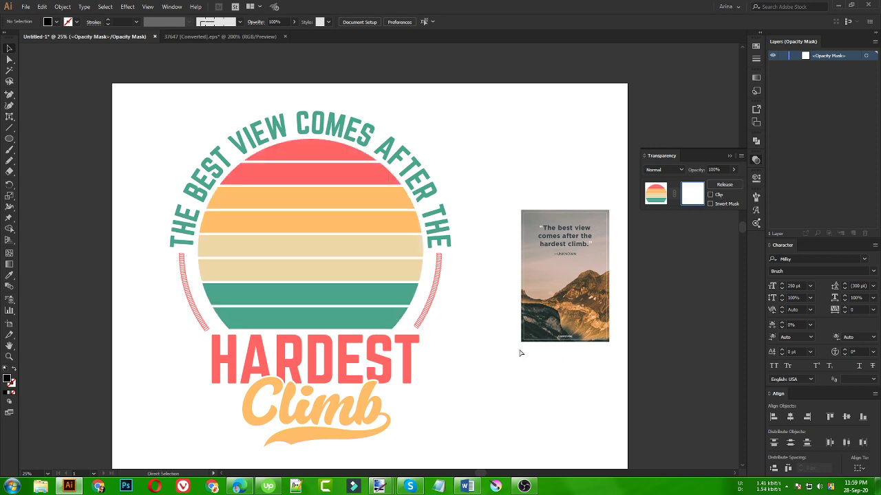
key("ctrl+f")
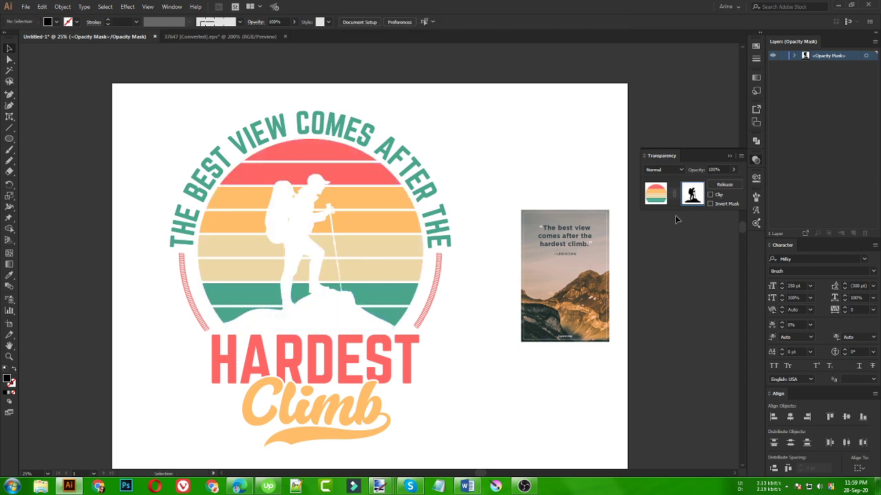
left_click(654, 195)
left_click(482, 323)
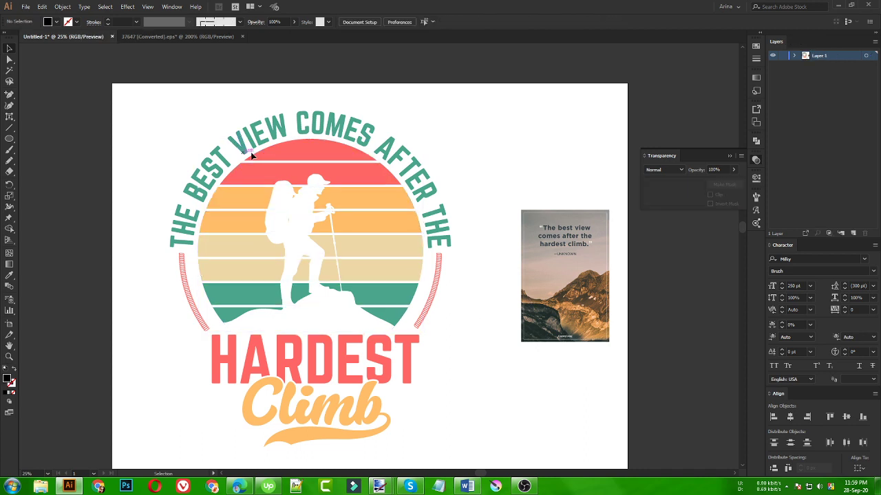
- Draw a black background rectangle about 3008 by 3208 px behind the whole hiker design
left_click_drag(10, 139, 41, 136)
left_click_drag(148, 92, 493, 461)
key("ctrl+z")
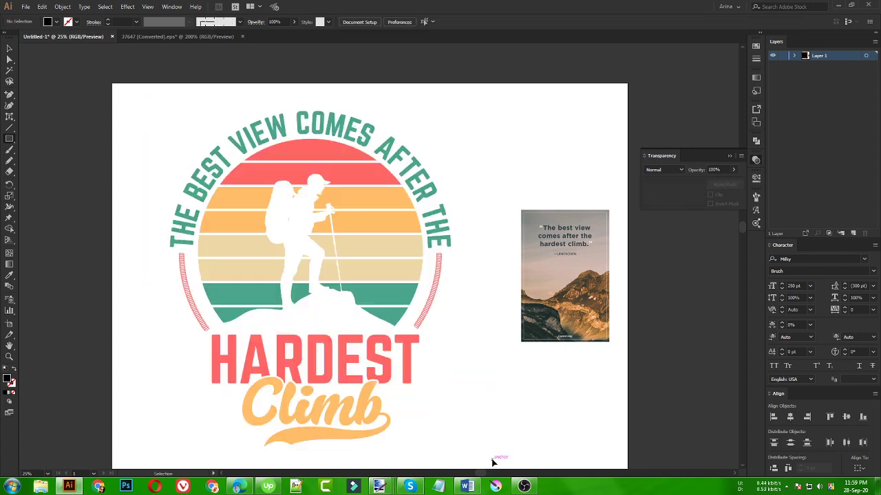
key("ctrl+shift+z")
key("v")
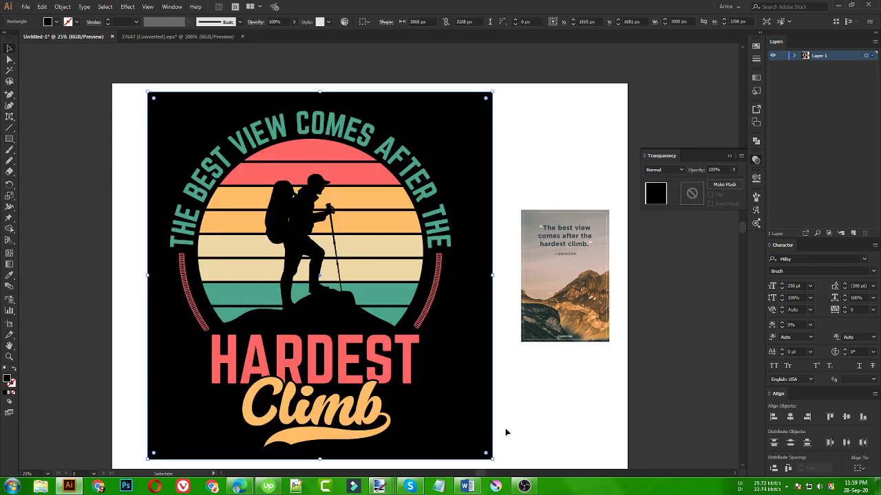
- Delete the reference quote photo beside the design
left_click(509, 412)
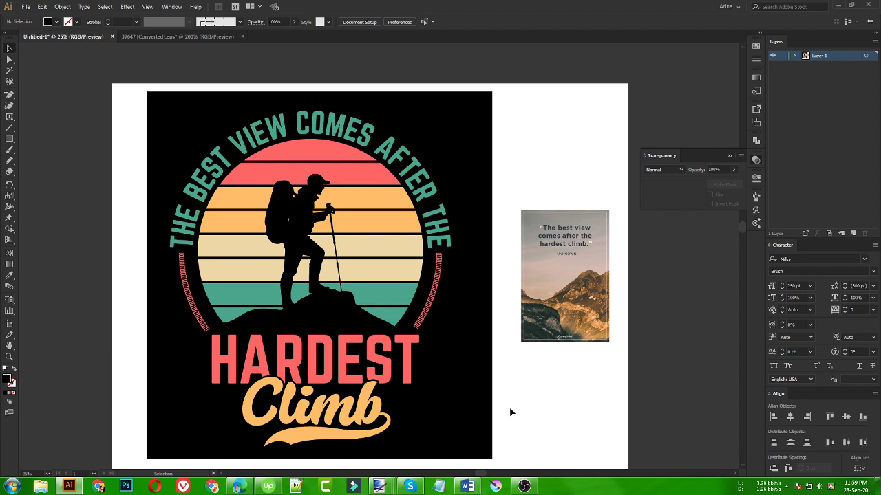
left_click(532, 329)
key("Delete")
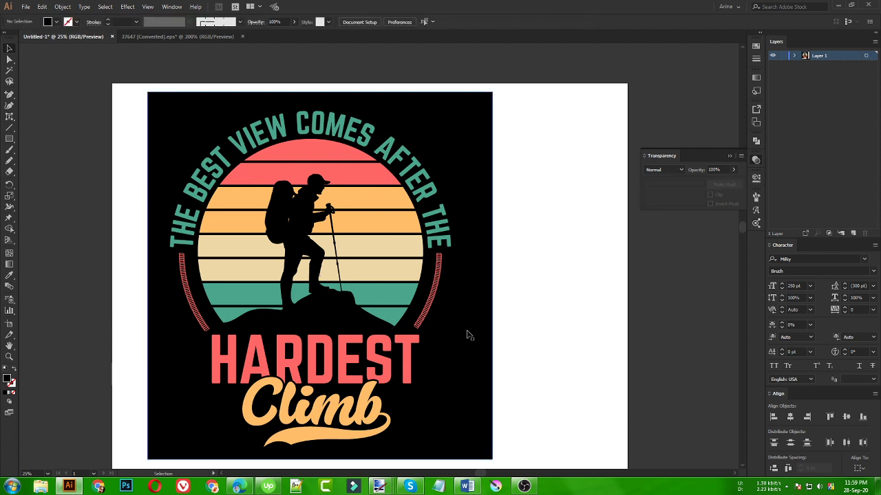
- Move the black rectangle off the design to check the cut-out hiker on white, and undo the move
key("ctrl+minus")
left_click_drag(397, 316, 688, 314)
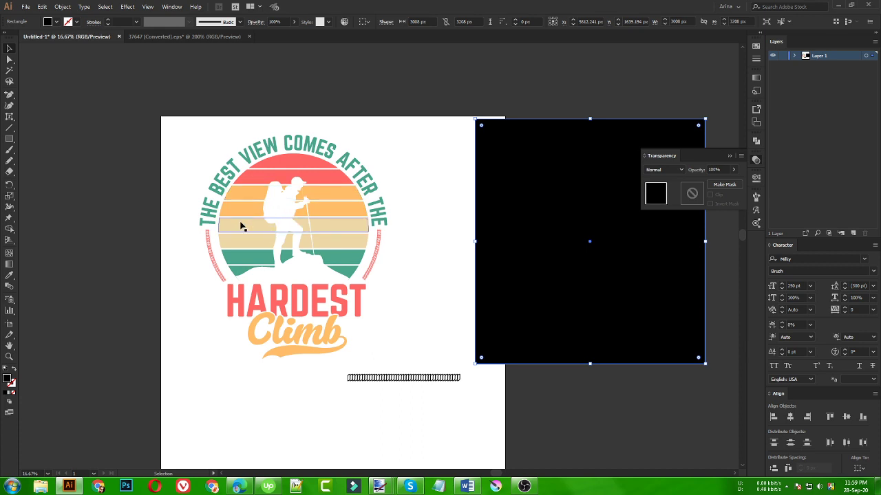
left_click(187, 148)
key("ctrl+z")
key("ctrl+z")
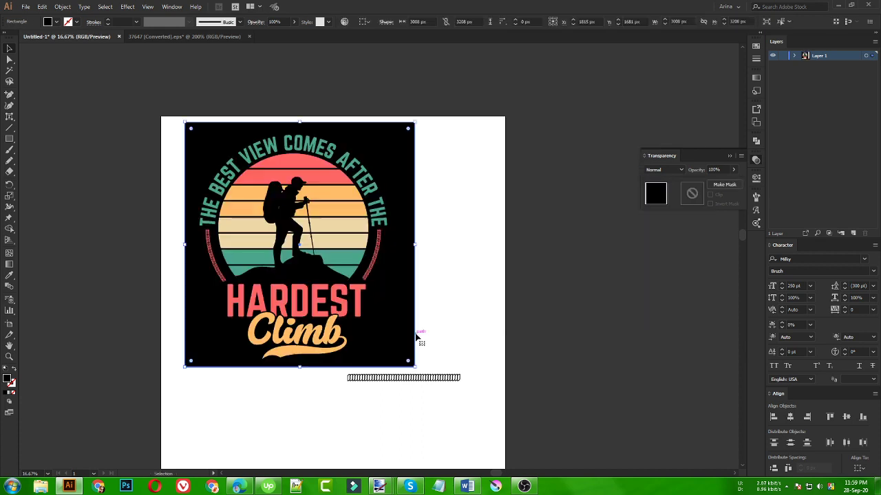
left_click(493, 333)
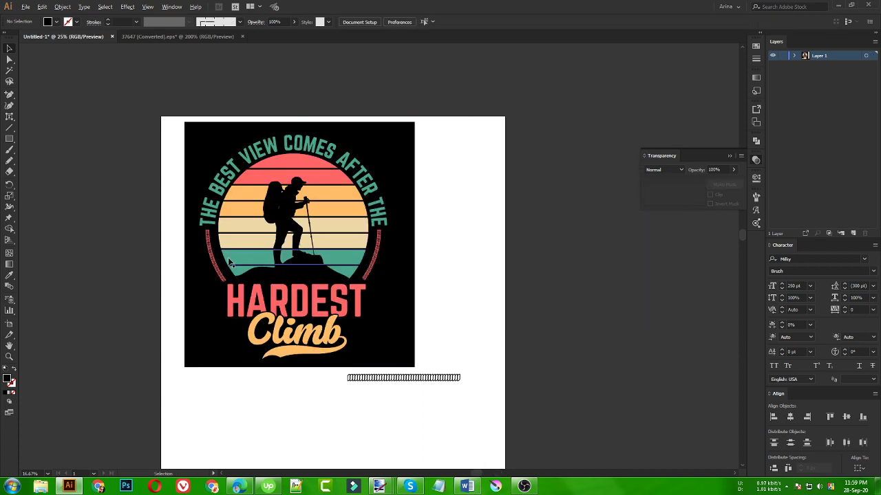
- Examine the finished design up close against the black background
scroll(227, 257, "up", 1)
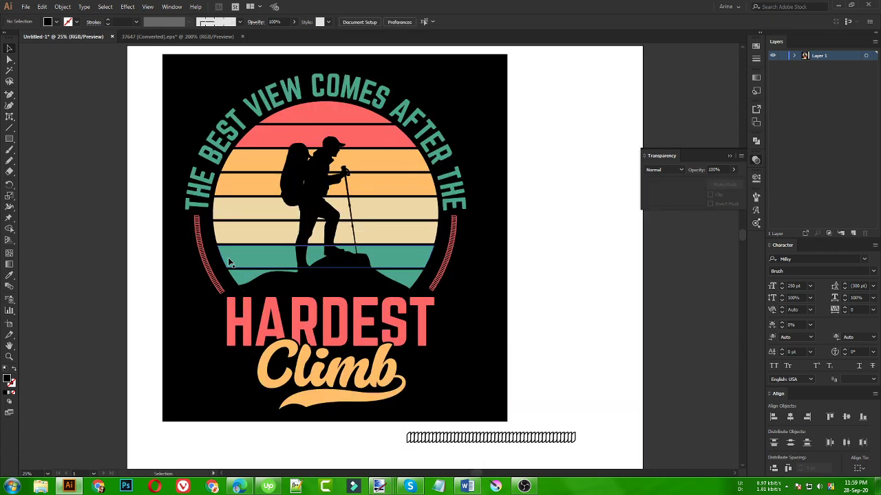
left_click(756, 161)
left_click(9, 357)
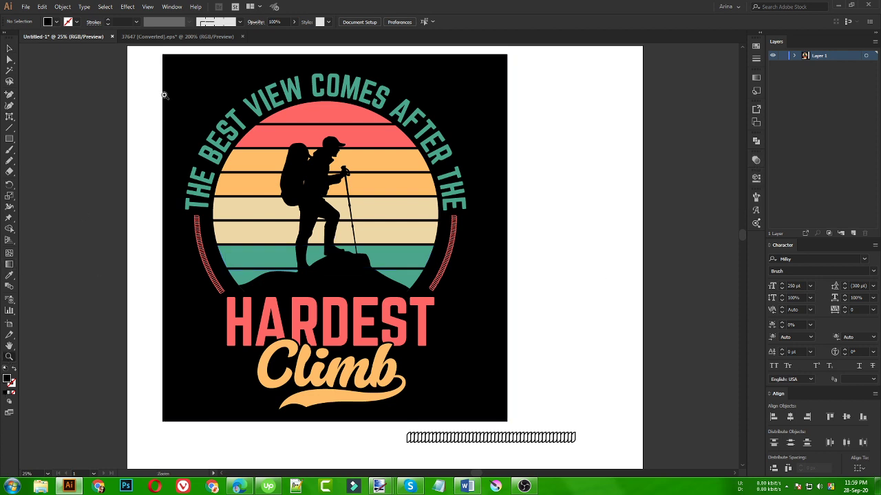
left_click_drag(171, 61, 627, 378)
key("space")
left_click(10, 49)
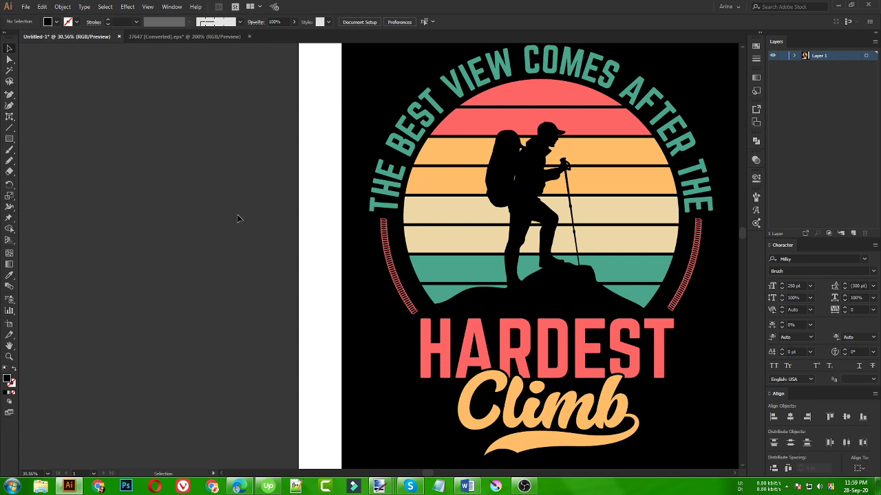
key("space")
left_click_drag(344, 229, 344, 234)
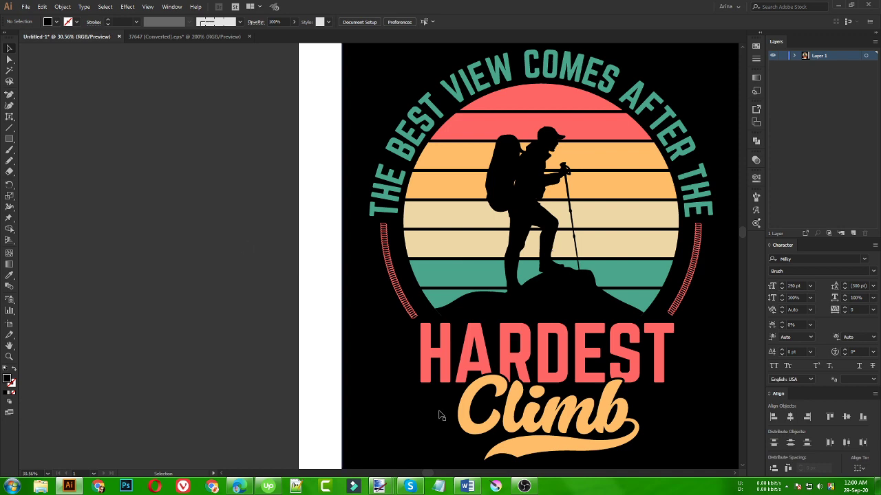
left_click(524, 487)
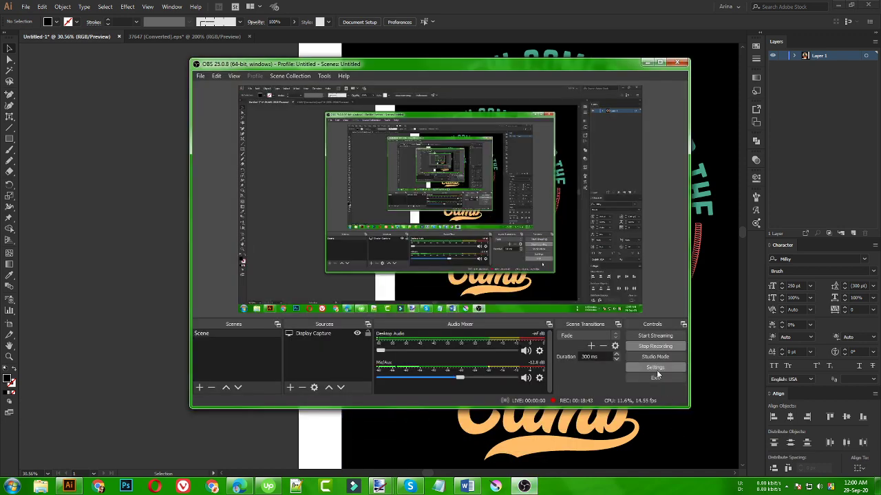